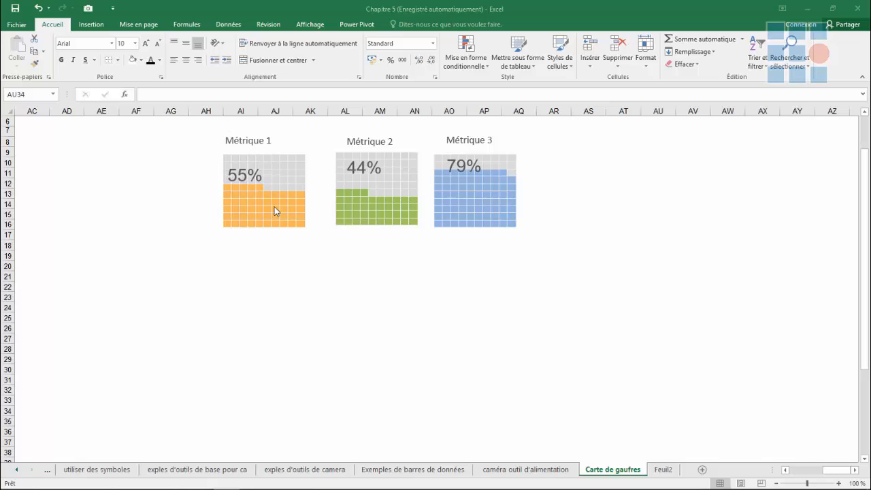
{"action": "key", "text": "ctrl+v"}
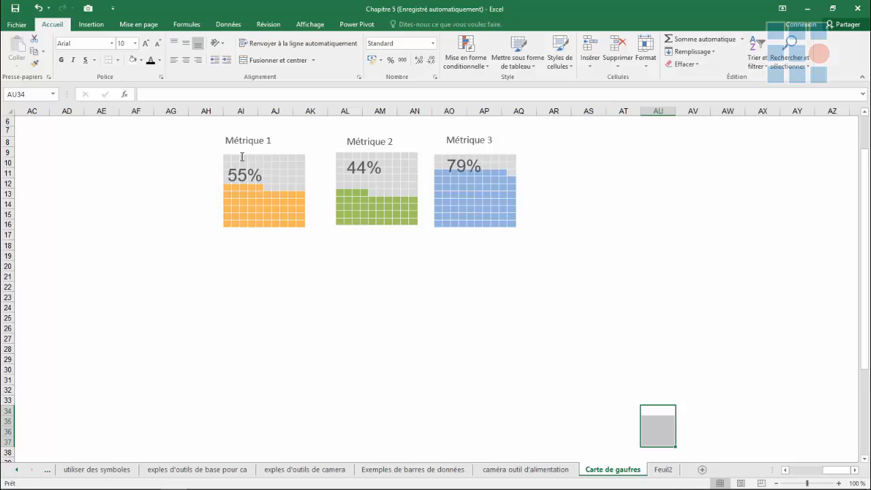
{"action": "left_click", "coordinate": [265, 193]}
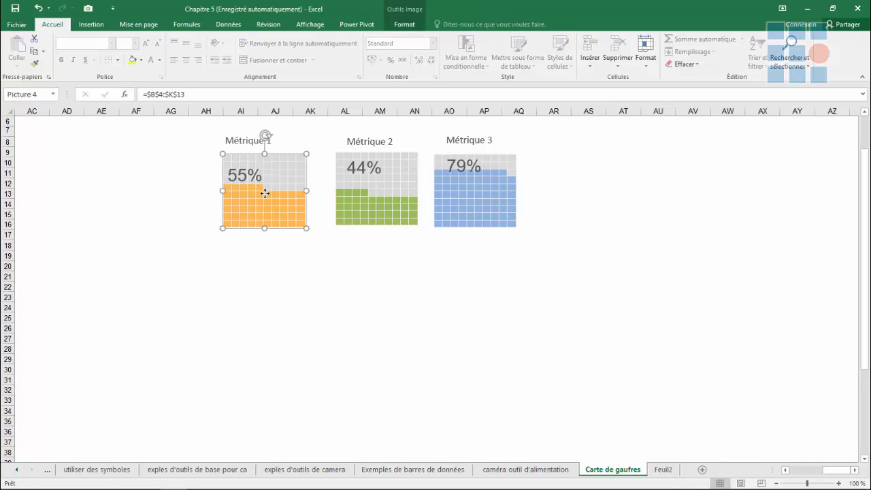
On the Feuil2 sheet, enter the heading Métrique in A1 and the value 0,55 in A2.
{"action": "left_click", "coordinate": [658, 471]}
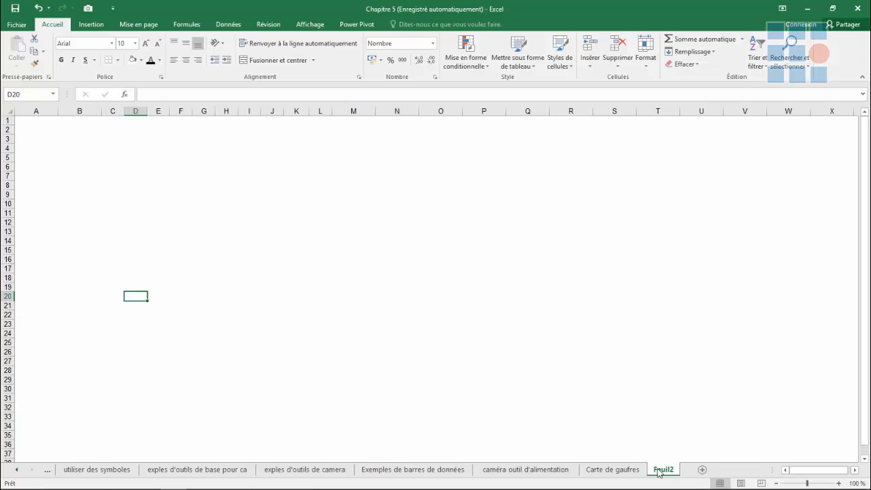
{"action": "left_click", "coordinate": [42, 123]}
{"action": "type", "text": "M"}
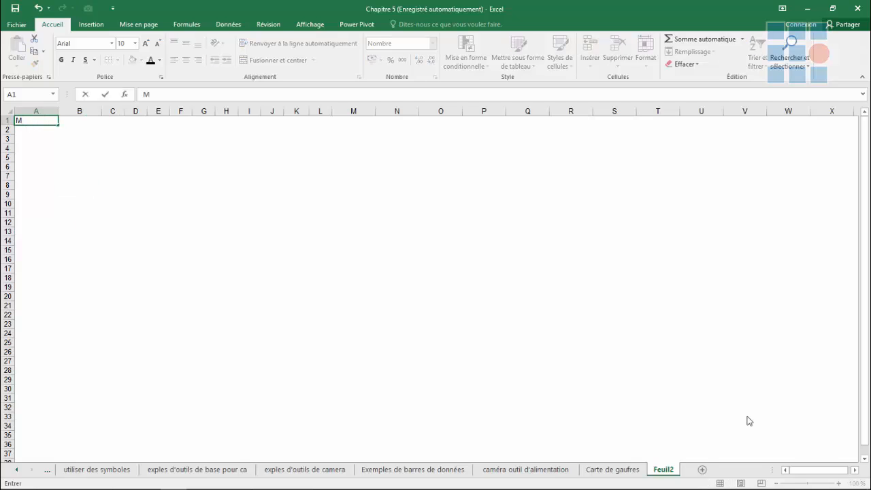
{"action": "type", "text": "étrique"}
{"action": "left_click", "coordinate": [37, 133]}
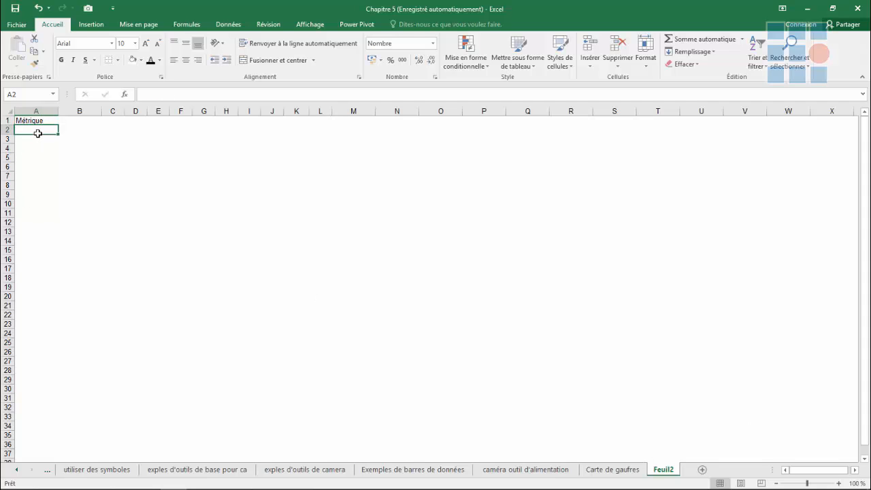
{"action": "double_click", "coordinate": [37, 134]}
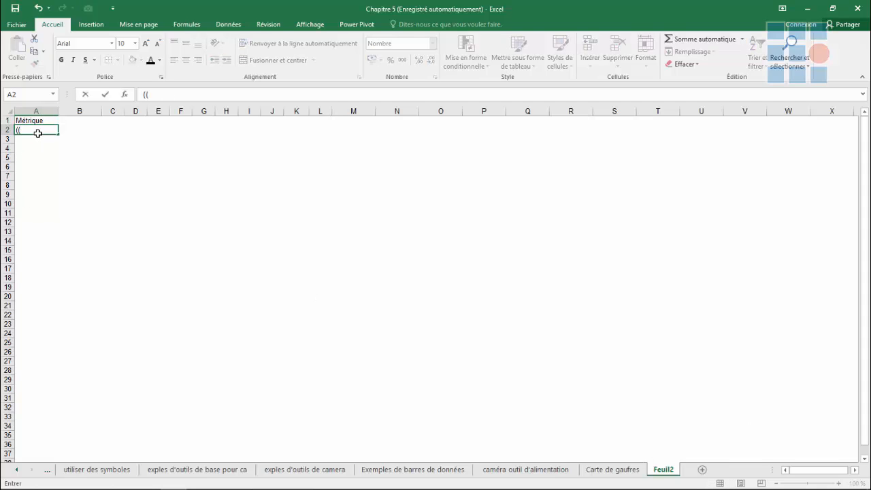
{"action": "type", "text": "0,55"}
{"action": "left_click", "coordinate": [64, 165]}
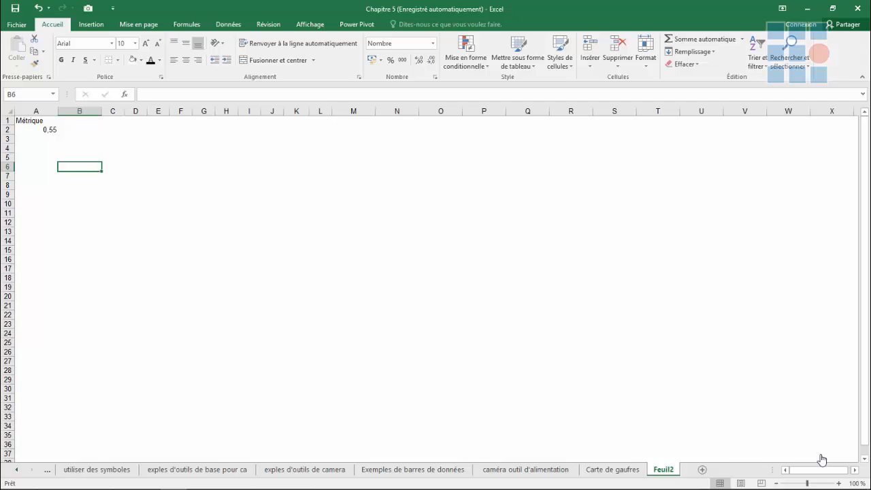
{"action": "left_click", "coordinate": [394, 367]}
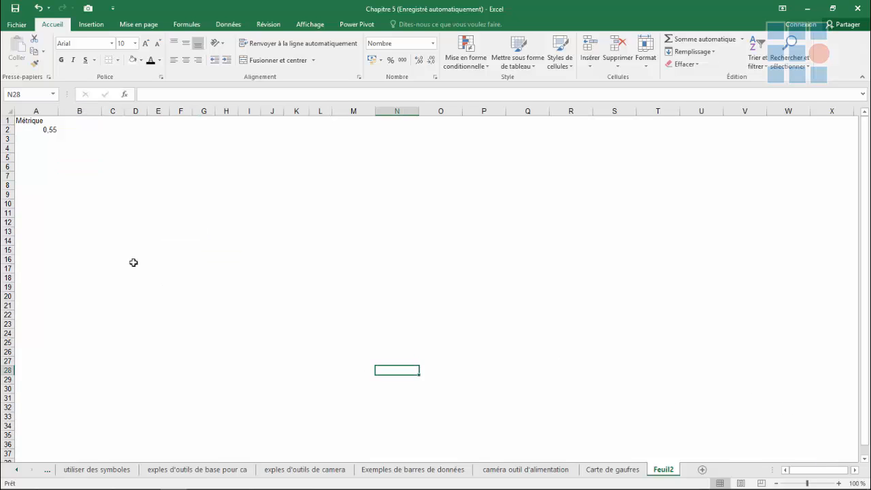
Enter 1 in B13 and fill it across to K13 as an incrementing series from 1 to 10.
{"action": "left_click", "coordinate": [69, 230]}
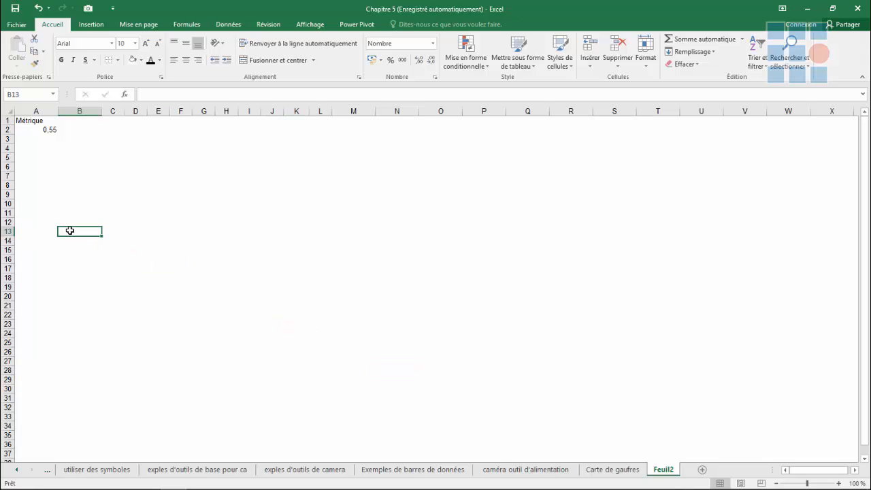
{"action": "type", "text": "1"}
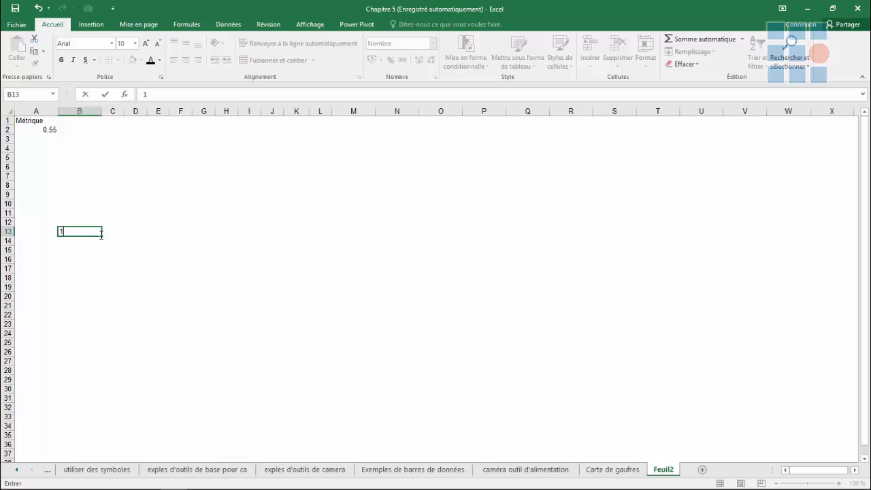
{"action": "left_click_drag", "start_coordinate": [102, 234], "coordinate": [306, 208]}
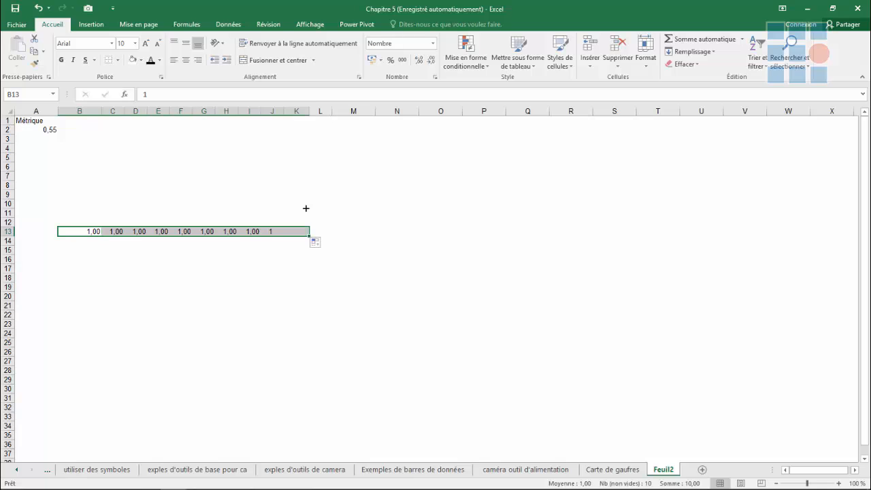
{"action": "left_click", "coordinate": [316, 242]}
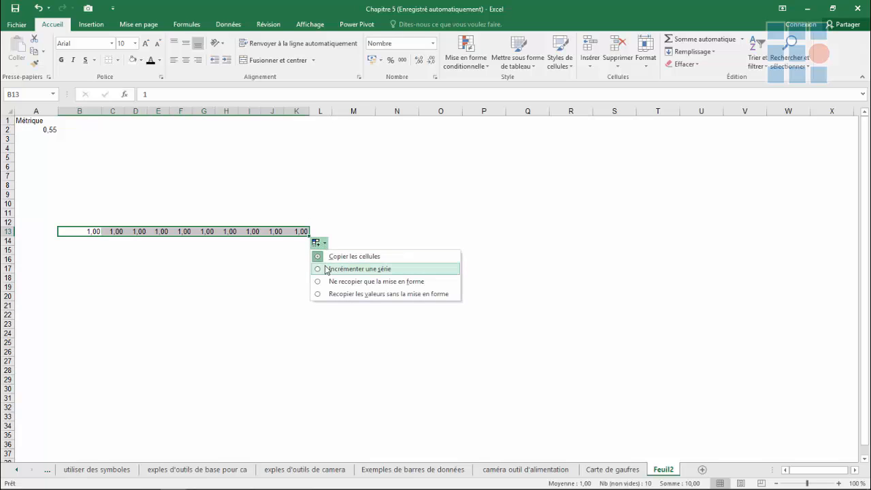
{"action": "left_click", "coordinate": [326, 269]}
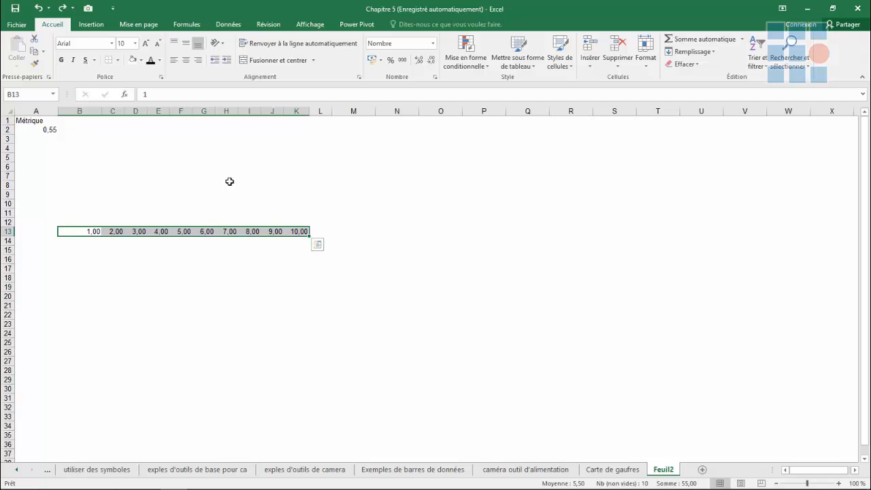
{"action": "mouse_move", "coordinate": [368, 489]}
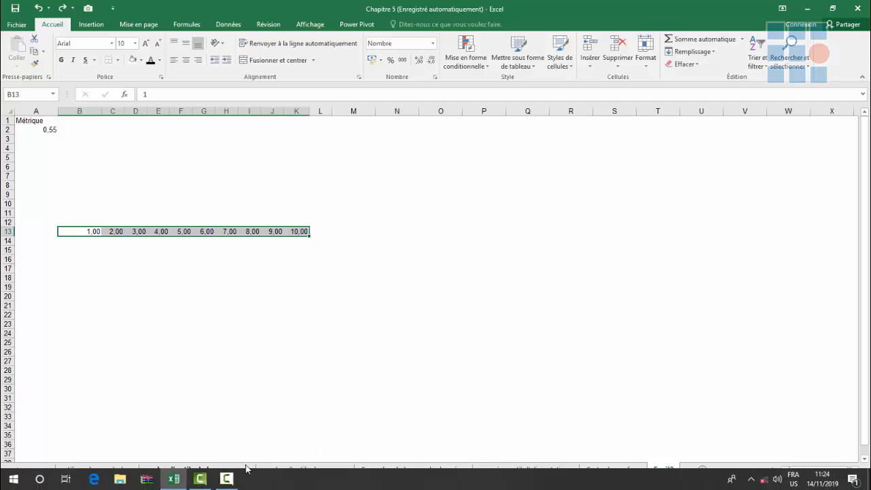
{"action": "left_click", "coordinate": [227, 479]}
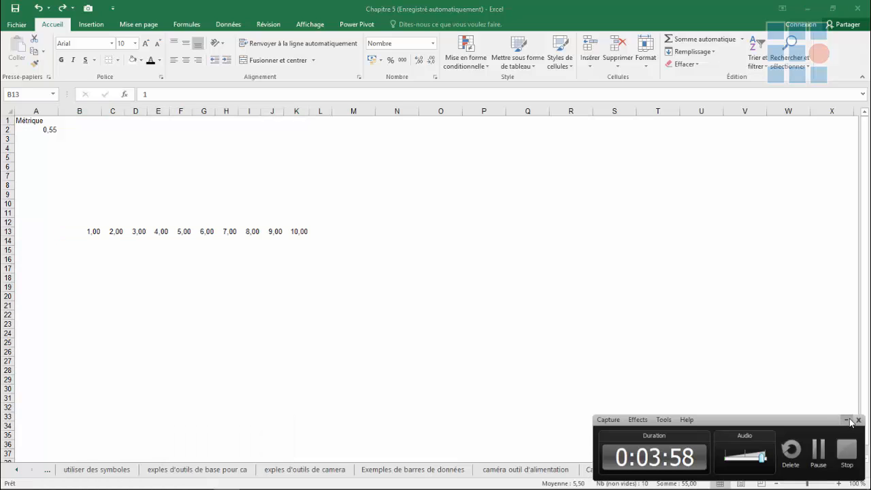
{"action": "left_click", "coordinate": [846, 420]}
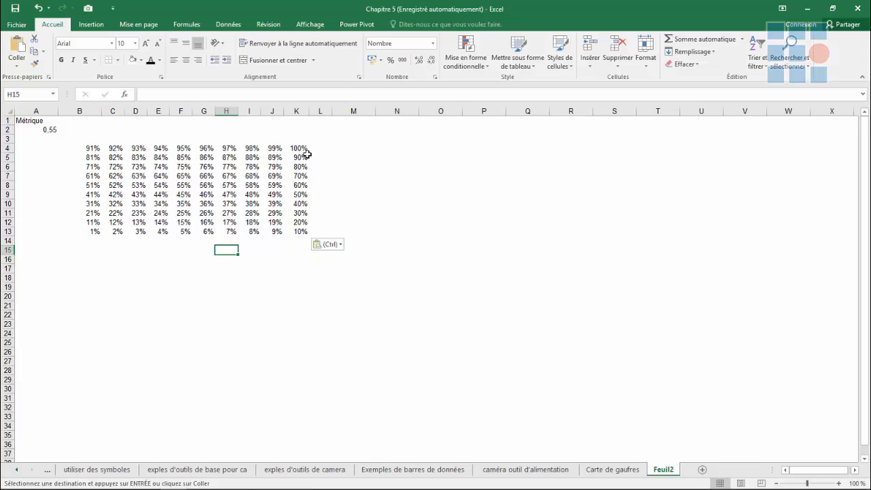
Copy the percentage grid in B4:K13 and paste it in two places, starting at B20 and at B34.
{"action": "left_click", "coordinate": [104, 296]}
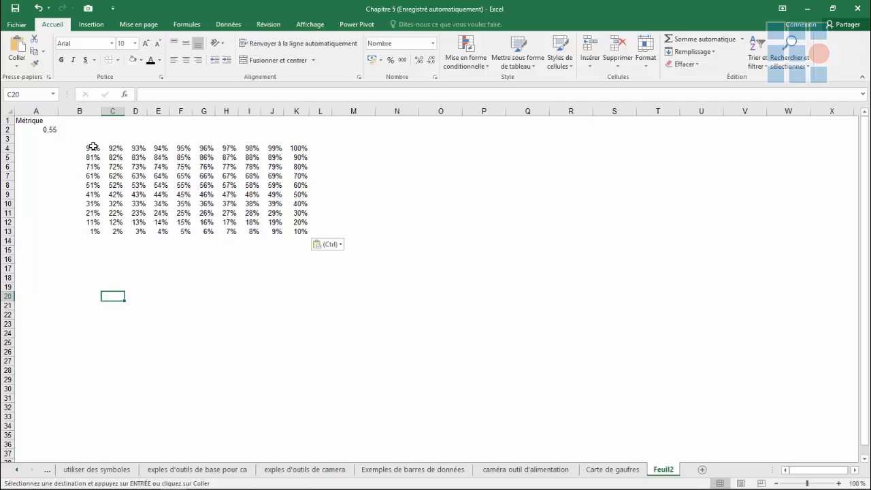
{"action": "left_click_drag", "start_coordinate": [93, 147], "coordinate": [297, 230]}
{"action": "key", "text": "ctrl+c"}
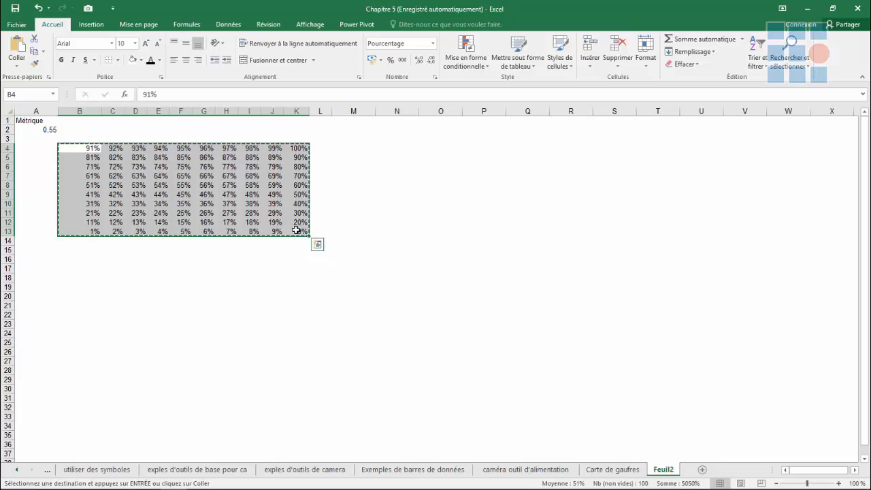
{"action": "left_click", "coordinate": [82, 295]}
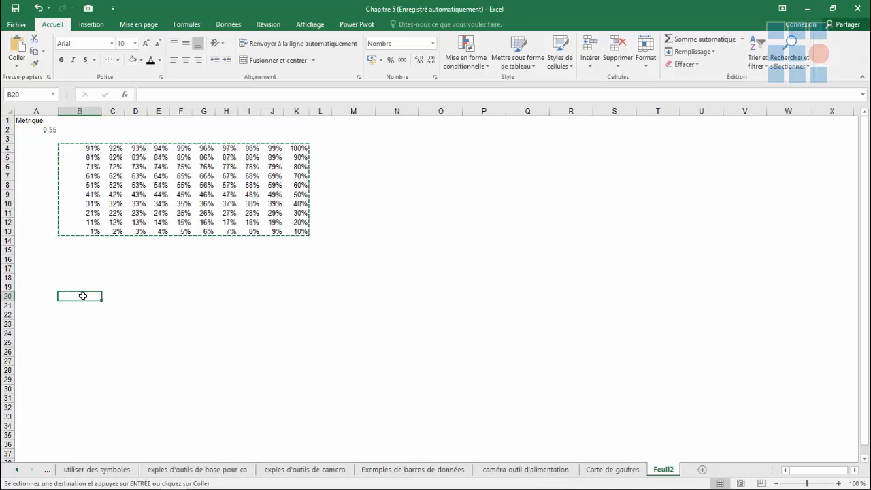
{"action": "key", "text": "ctrl+v"}
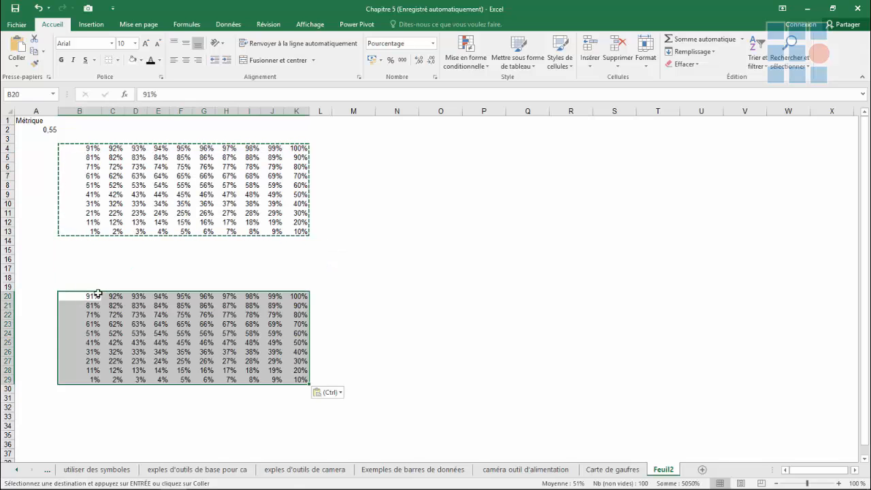
{"action": "left_click_drag", "start_coordinate": [867, 272], "coordinate": [866, 281]}
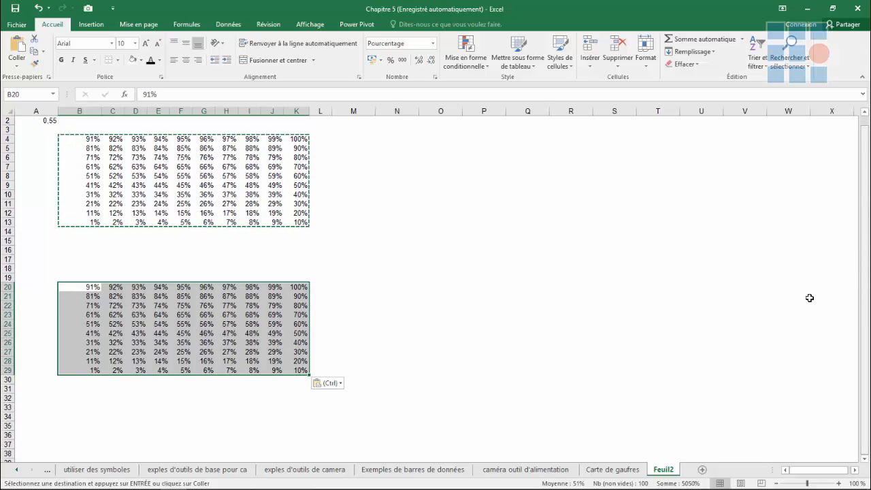
{"action": "left_click", "coordinate": [74, 420]}
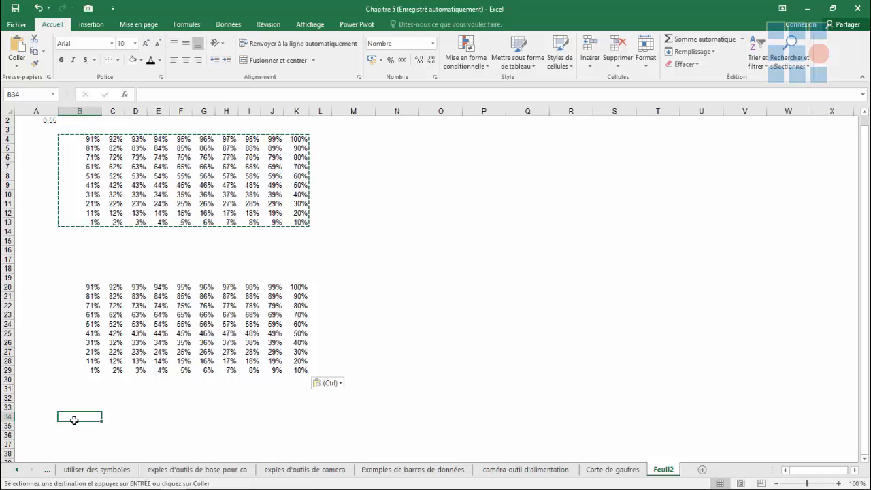
{"action": "key", "text": "ctrl+v"}
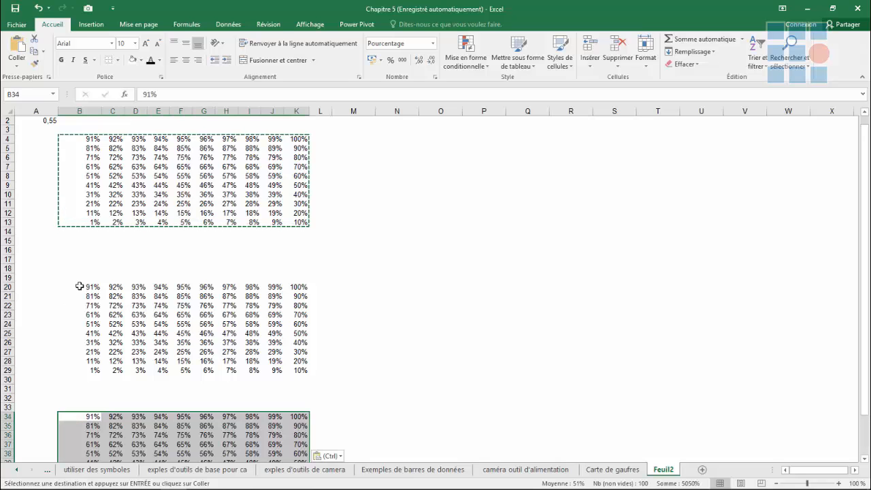
{"action": "left_click", "coordinate": [462, 256]}
{"action": "type", "text": "n"}
{"action": "key", "text": "BackSpace"}
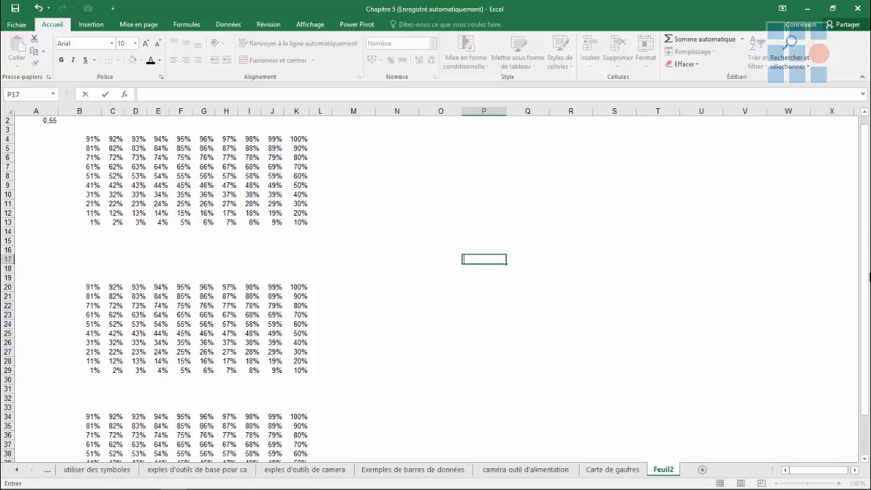
Re-enter the first metric's value in A2 as 55%.
{"action": "left_click", "coordinate": [864, 112]}
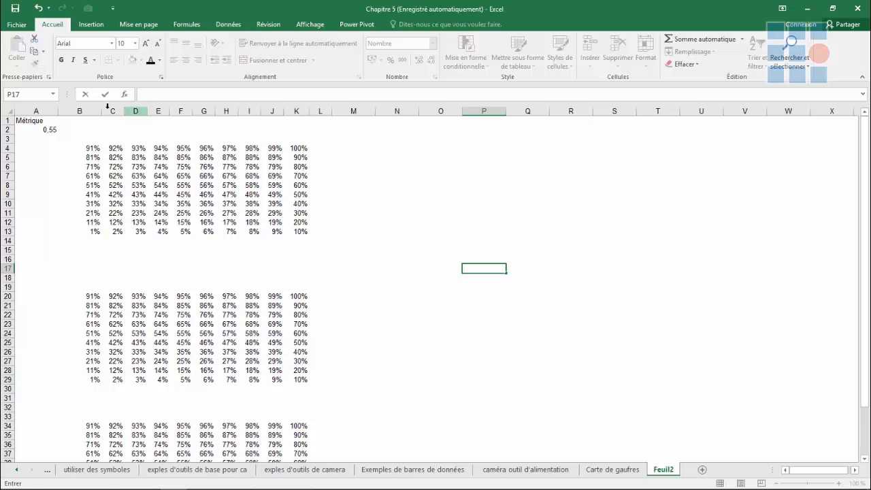
{"action": "left_click", "coordinate": [46, 130]}
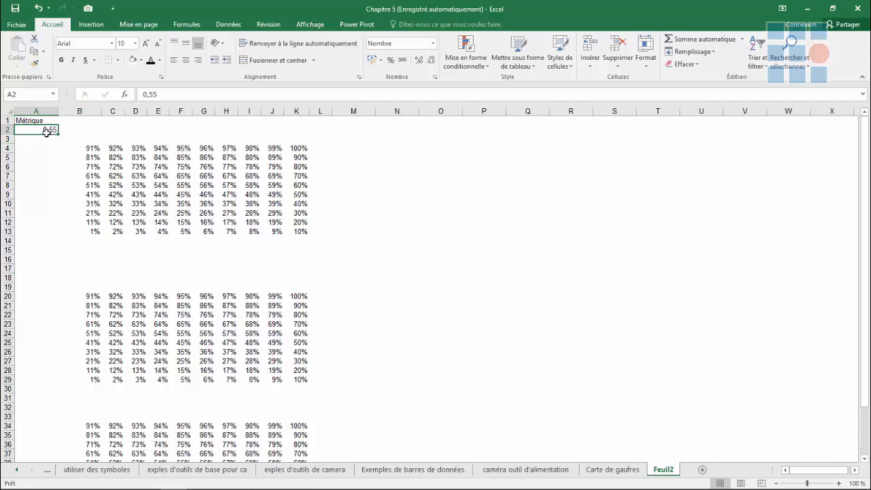
{"action": "key", "text": "BackSpace"}
{"action": "type", "text": "55"}
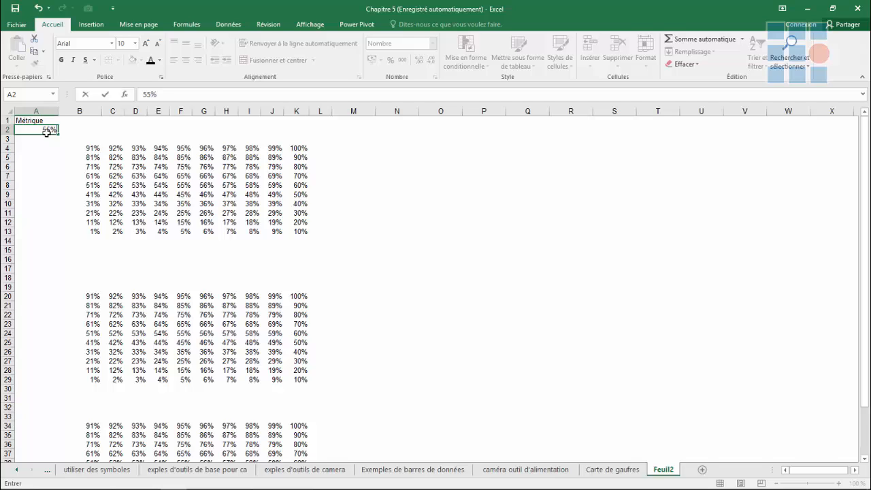
{"action": "key", "text": "Return"}
{"action": "left_click", "coordinate": [49, 134]}
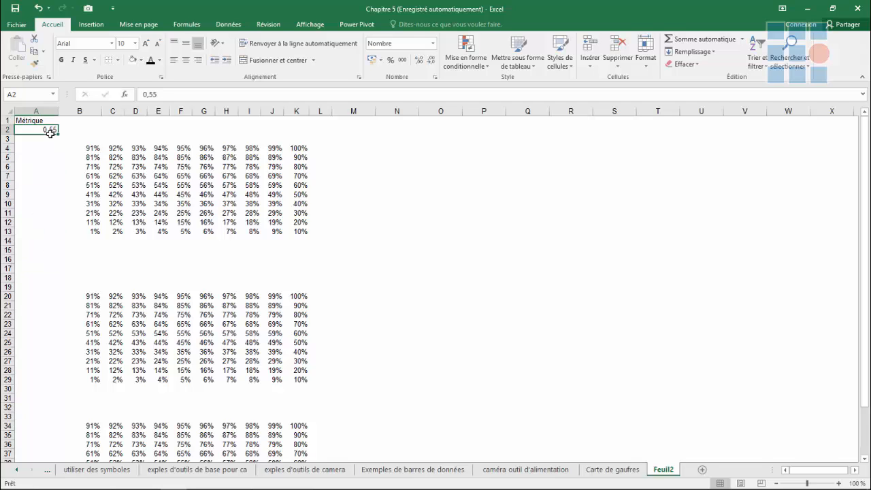
Label the second grid by entering Metrique in A19 and its value 70% in A20.
{"action": "left_click", "coordinate": [56, 286]}
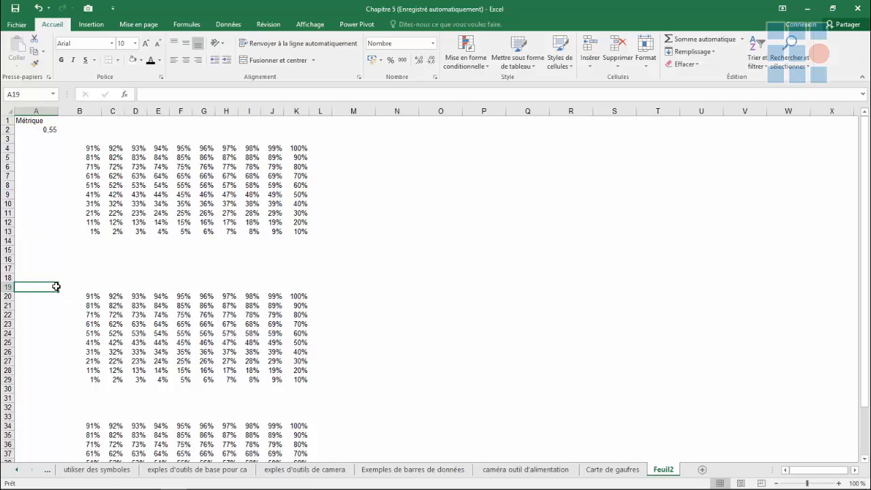
{"action": "type", "text": "M"}
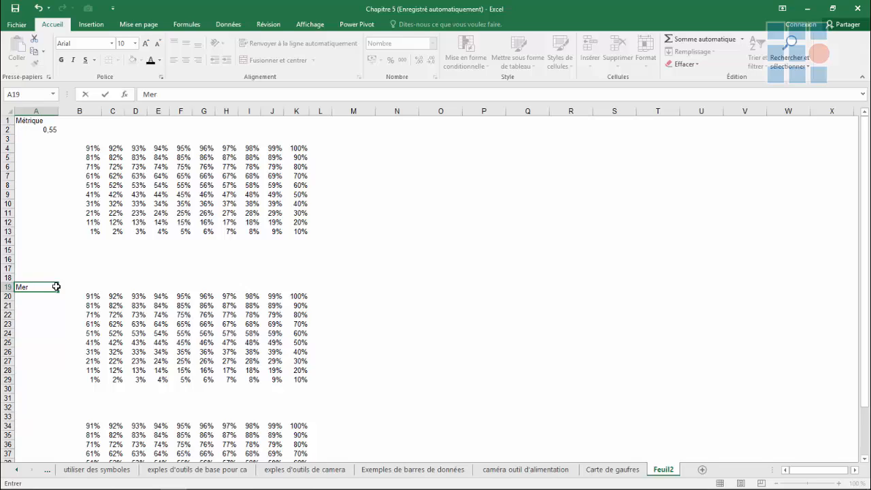
{"action": "type", "text": "etrique"}
{"action": "left_click", "coordinate": [50, 304]}
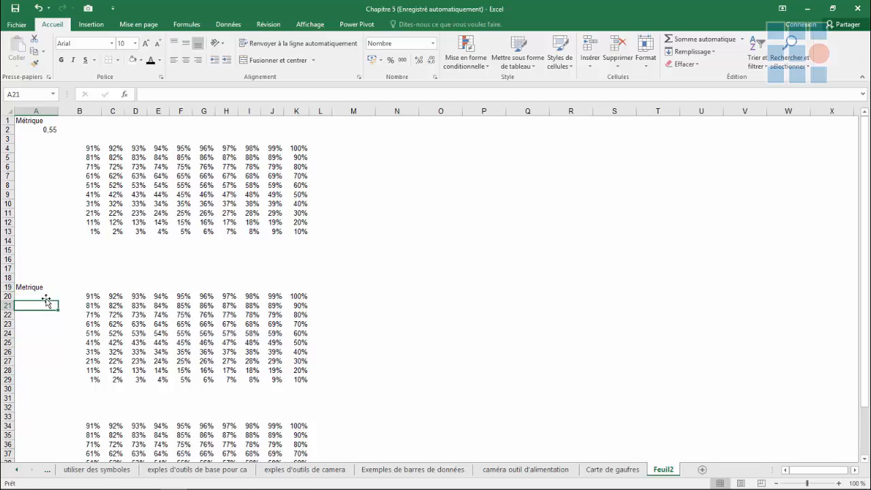
{"action": "left_click", "coordinate": [43, 295]}
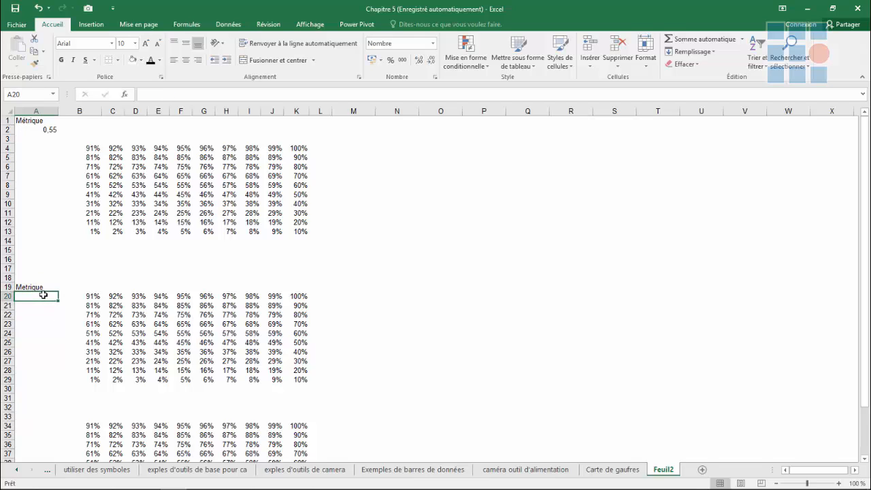
{"action": "type", "text": "70"}
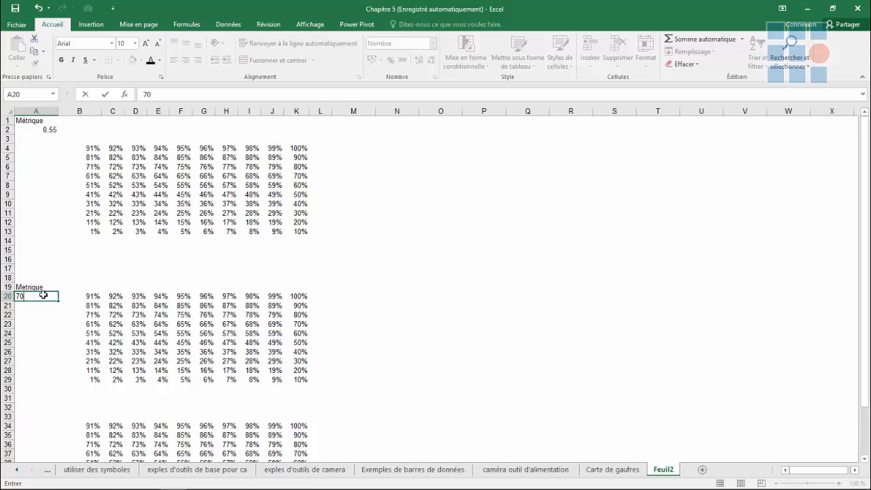
{"action": "type", "text": "%"}
Label the third grid by entering Metrique in A34.
{"action": "left_click", "coordinate": [40, 422]}
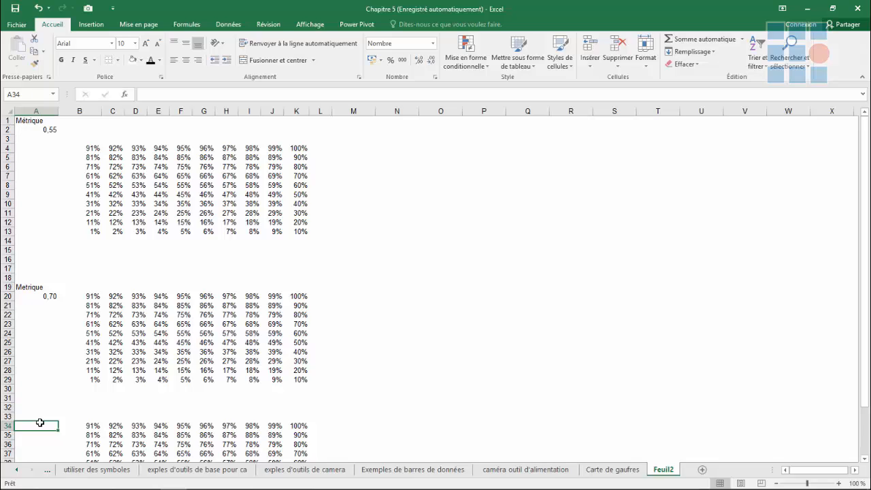
{"action": "type", "text": "Metri"}
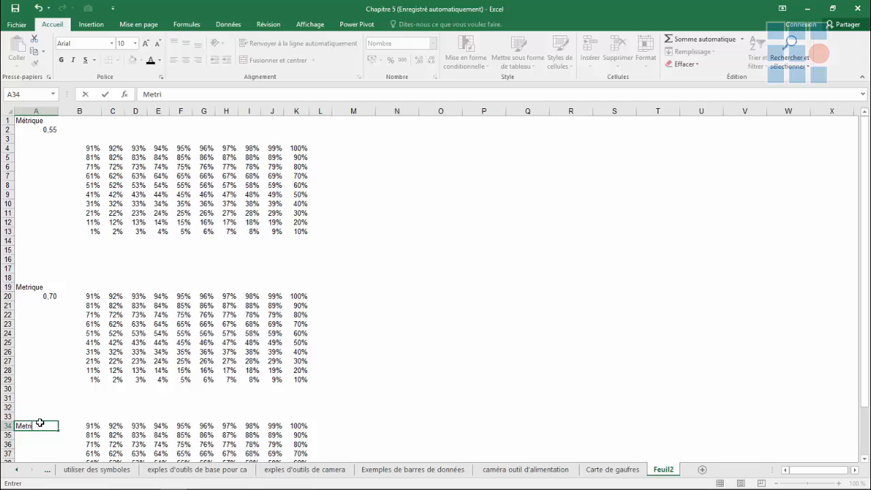
{"action": "type", "text": "que"}
{"action": "key", "text": "Return"}
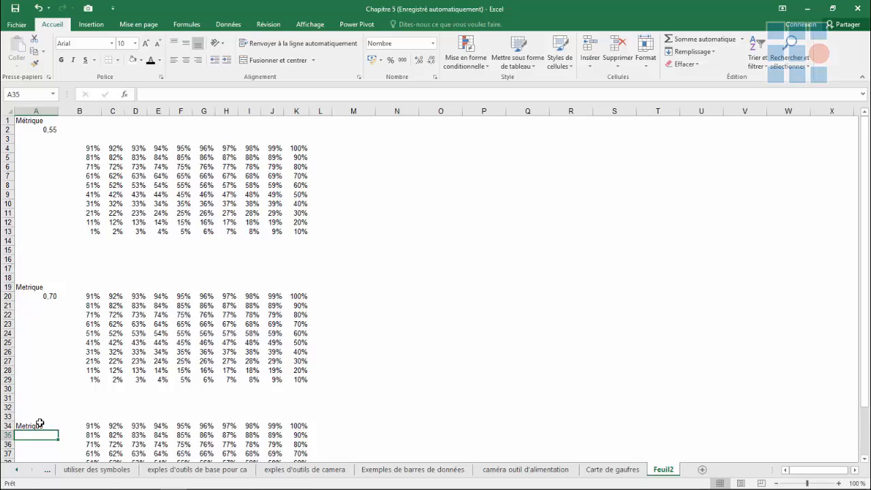
{"action": "type", "text": "44"}
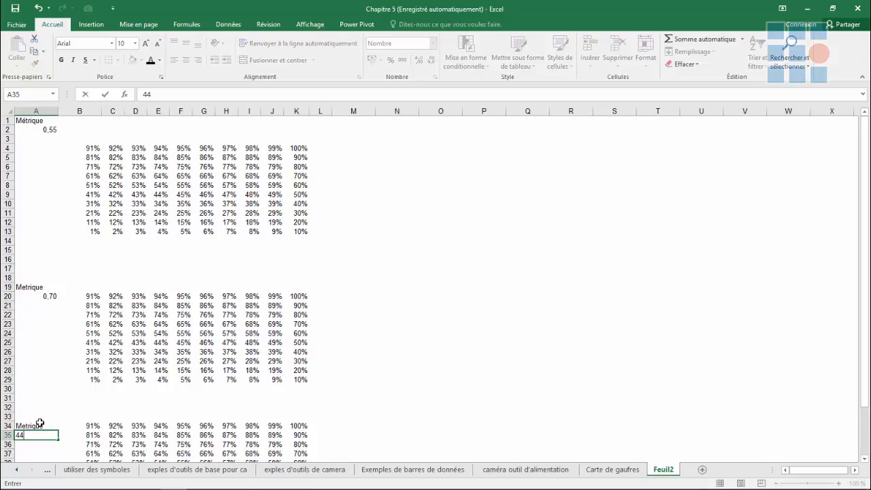
{"action": "type", "text": "%"}
{"action": "left_click", "coordinate": [383, 381]}
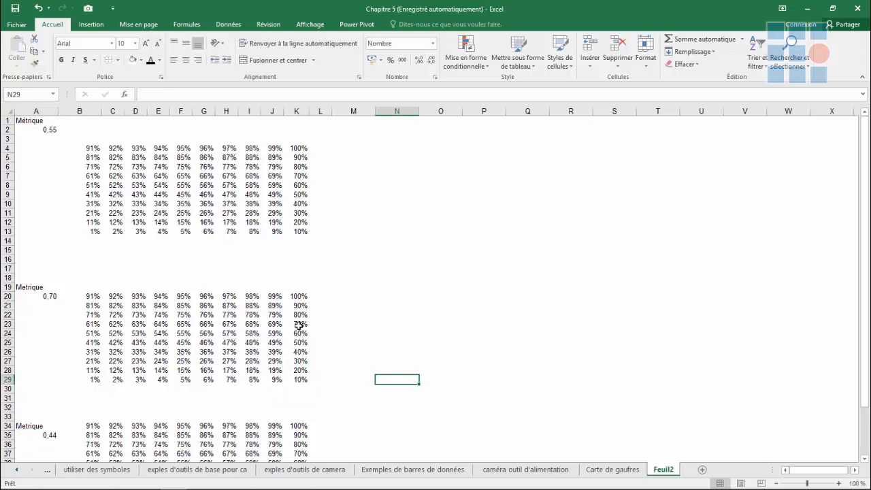
{"action": "left_click_drag", "start_coordinate": [865, 310], "coordinate": [855, 246]}
{"action": "key", "text": "ctrl+z"}
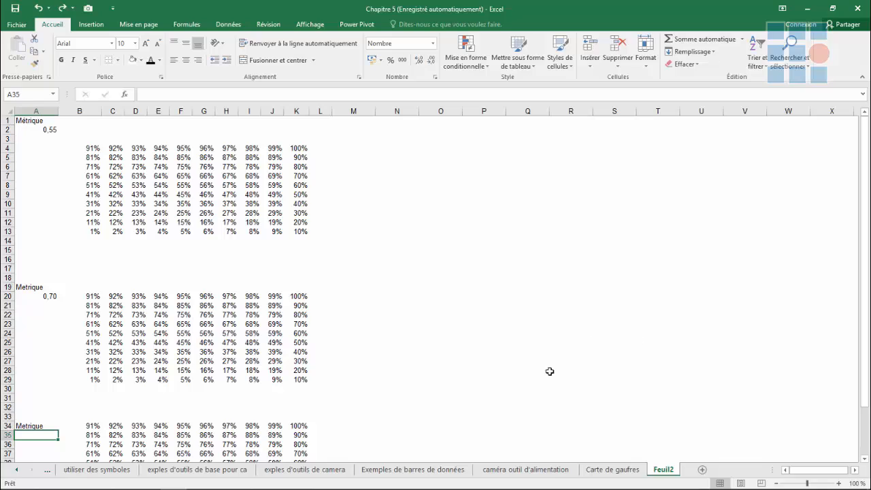
Enter 44% in A35 as the third metric's value.
{"action": "left_click", "coordinate": [346, 377]}
{"action": "left_click", "coordinate": [35, 435]}
{"action": "type", "text": "44%"}
{"action": "left_click", "coordinate": [379, 379]}
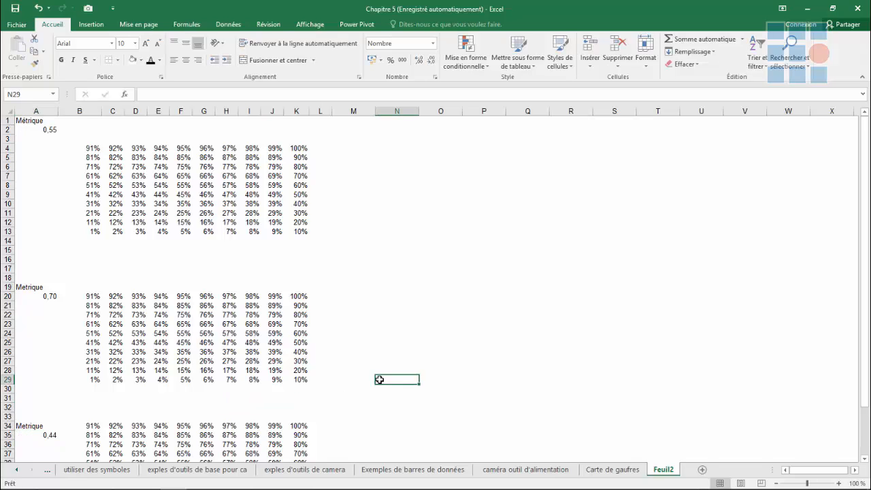
Format the first metric's value in A2 as Pourcentage with 0 decimals.
{"action": "left_click", "coordinate": [49, 129]}
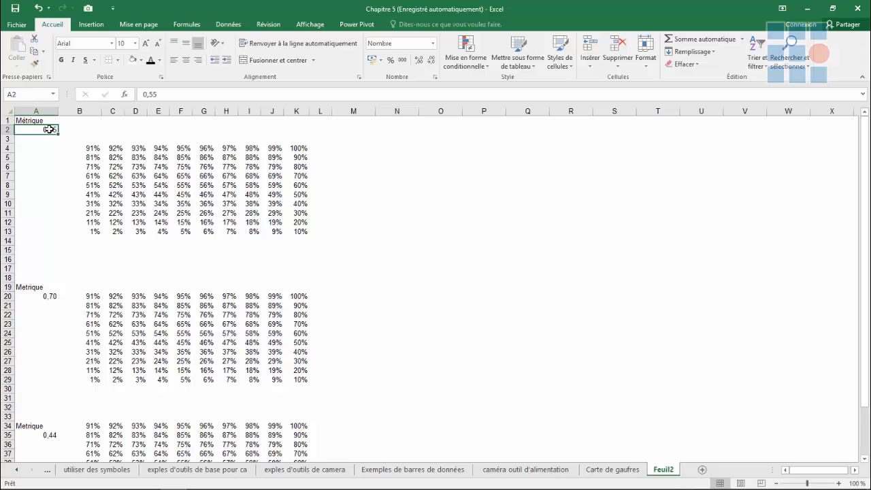
{"action": "right_click", "coordinate": [49, 130]}
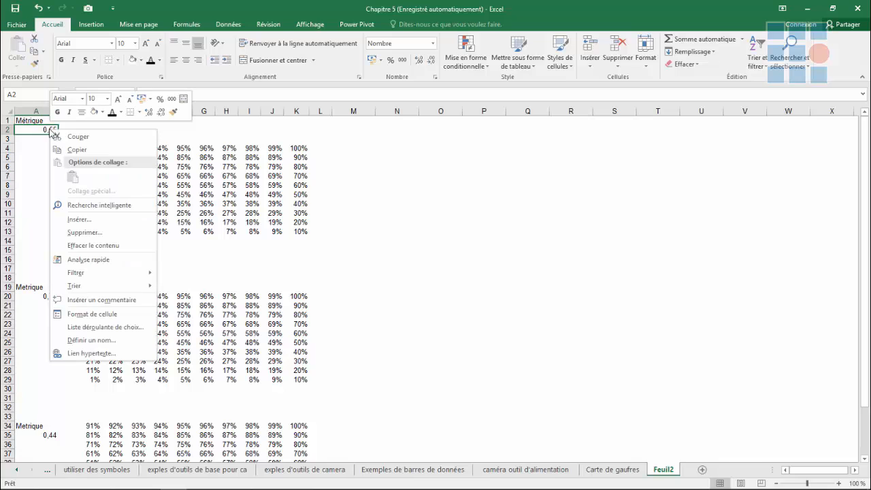
{"action": "left_click", "coordinate": [88, 314]}
{"action": "left_click", "coordinate": [27, 270]}
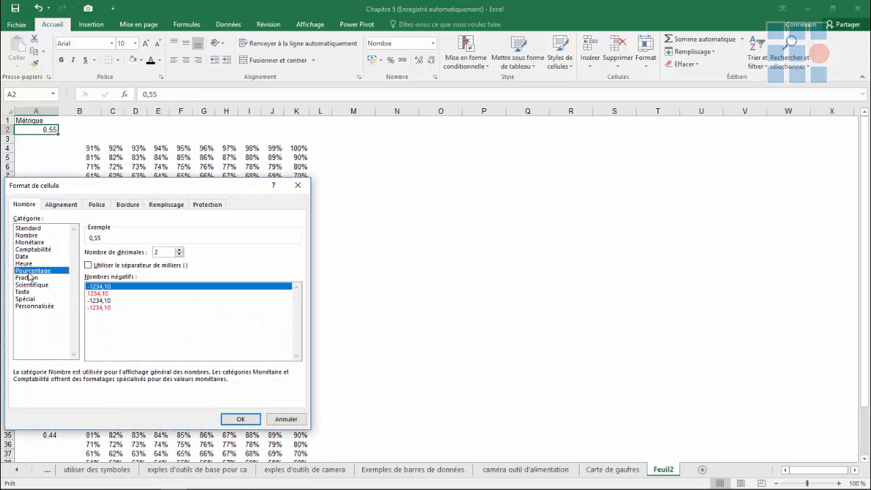
{"action": "left_click", "coordinate": [178, 254]}
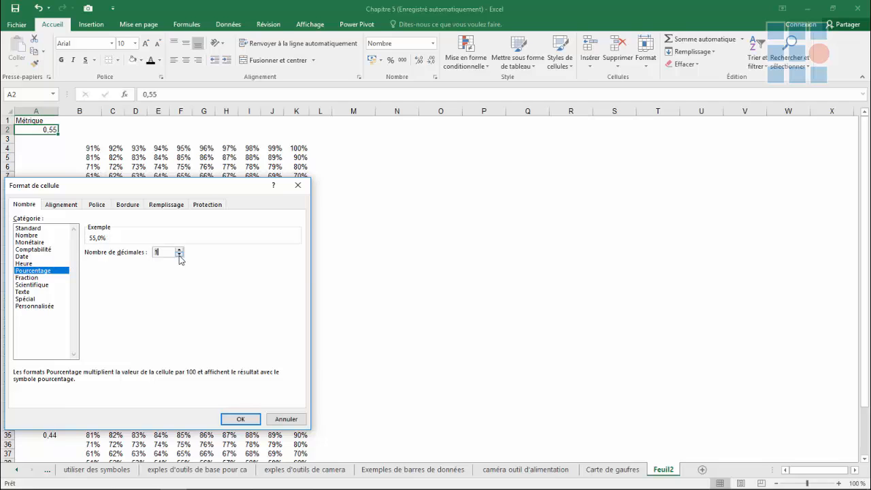
{"action": "left_click", "coordinate": [179, 254]}
{"action": "left_click", "coordinate": [238, 418]}
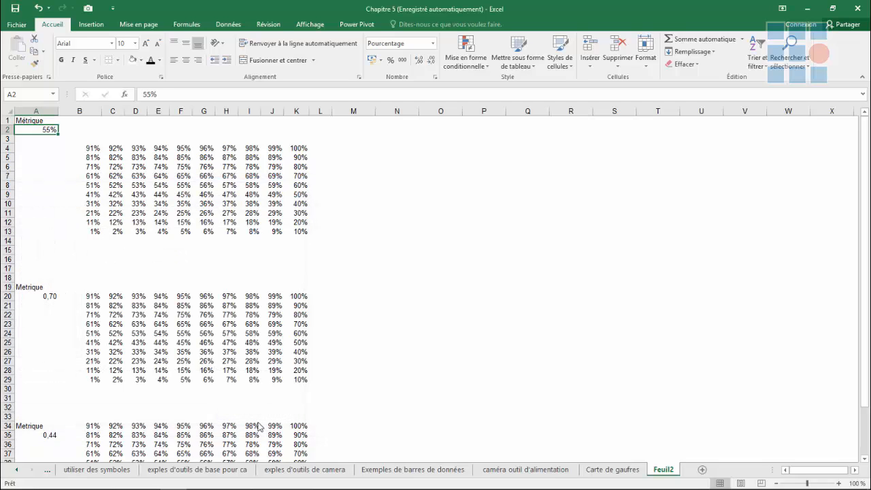
Format the second and third metric values in A20 and A35 together as Pourcentage with 0 decimals.
{"action": "left_click", "coordinate": [58, 297]}
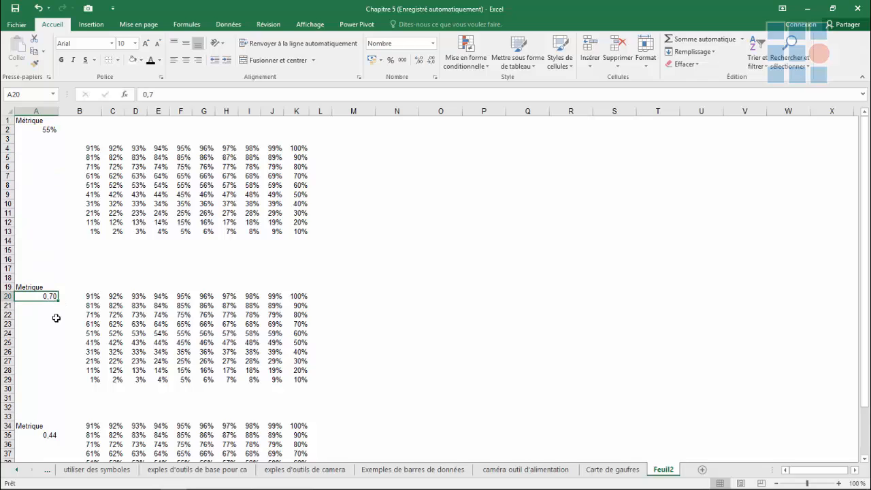
{"action": "left_click", "coordinate": [50, 436], "text": "ctrl"}
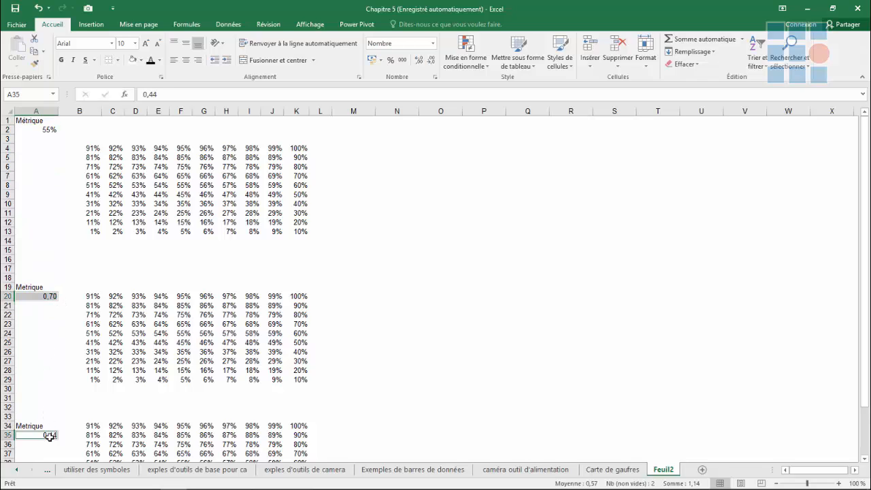
{"action": "right_click", "coordinate": [49, 436]}
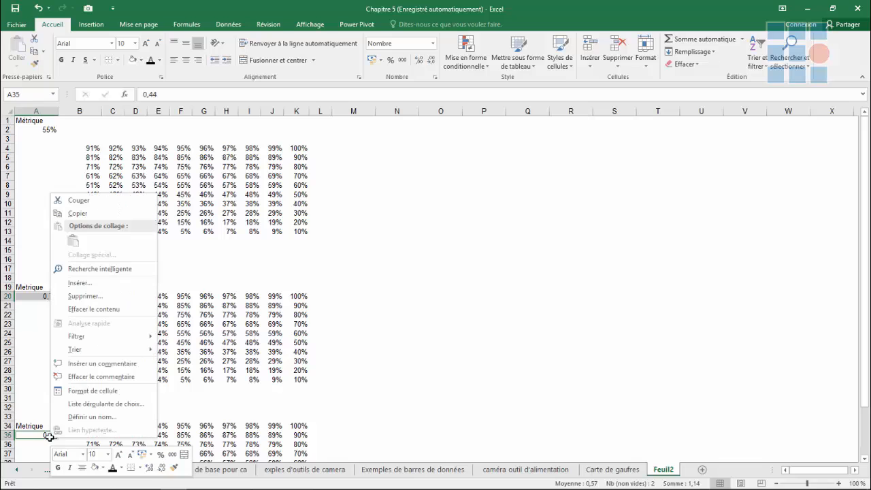
{"action": "left_click", "coordinate": [88, 390]}
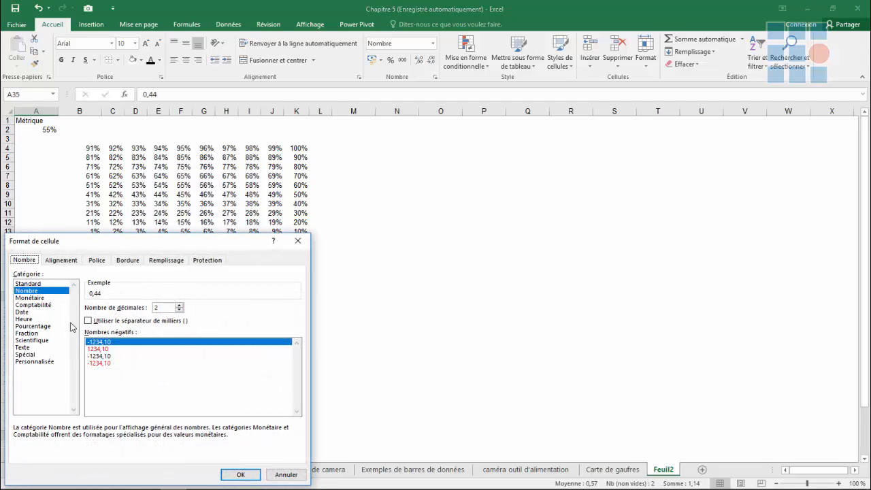
{"action": "left_click", "coordinate": [40, 326]}
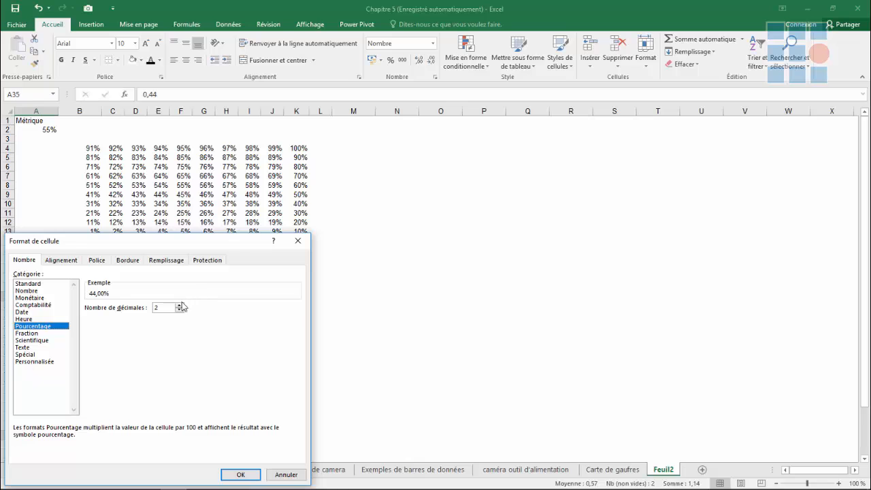
{"action": "left_click", "coordinate": [180, 310]}
{"action": "left_click", "coordinate": [180, 310]}
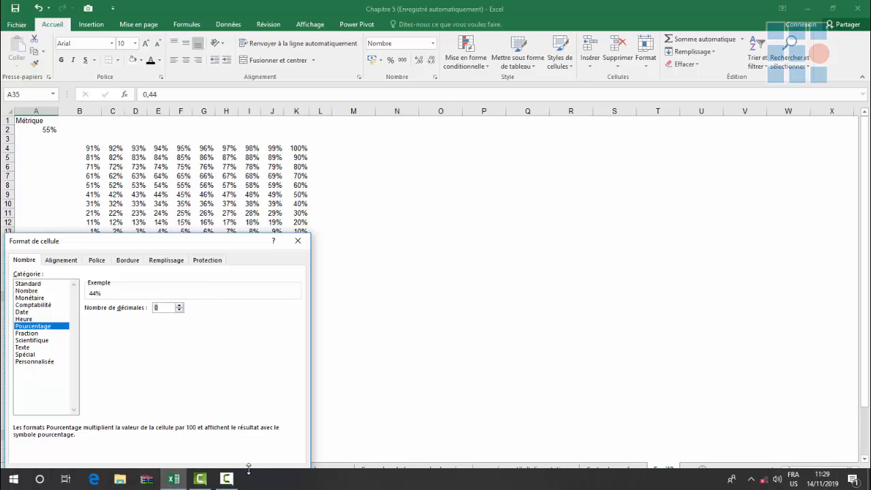
{"action": "left_click", "coordinate": [242, 474]}
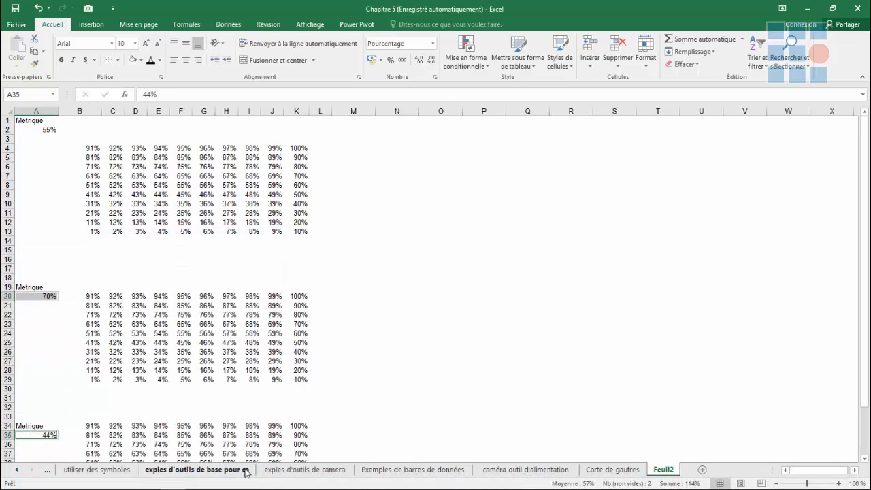
{"action": "left_click", "coordinate": [438, 139]}
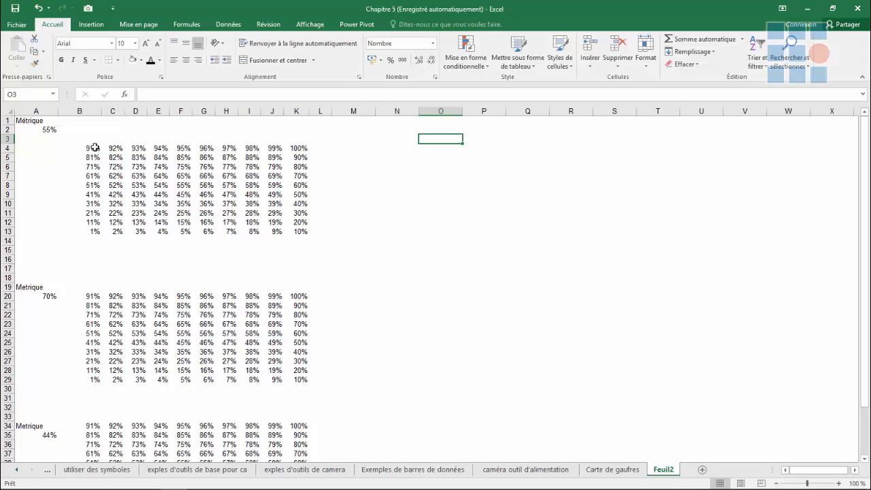
Start a new conditional formatting rule for the first grid, B4:K13, that formats only cells that contain a specified value.
{"action": "left_click_drag", "start_coordinate": [94, 147], "coordinate": [301, 227]}
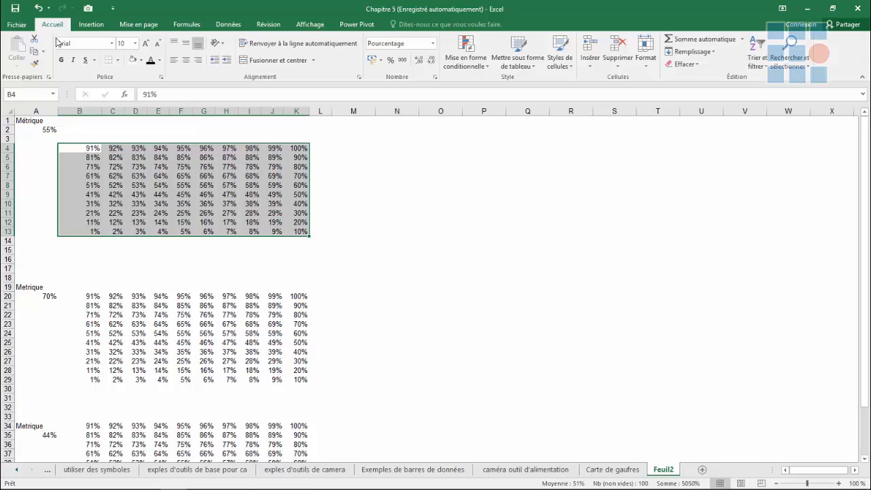
{"action": "left_click", "coordinate": [487, 67]}
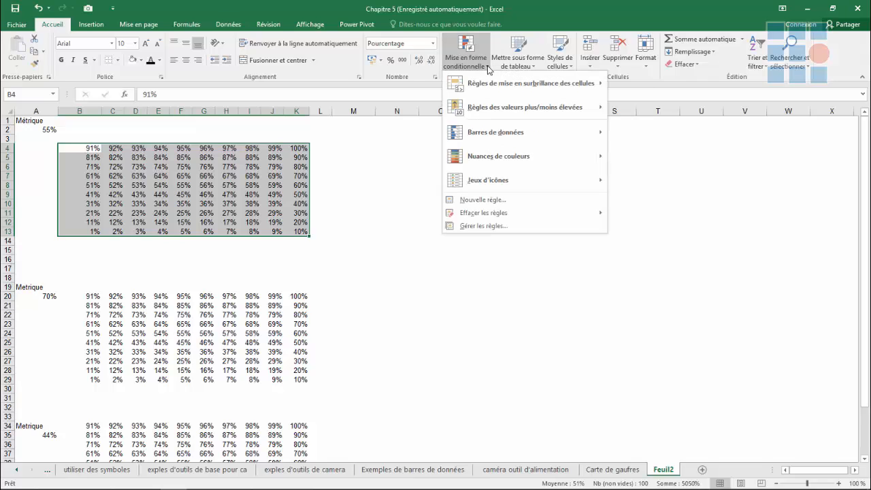
{"action": "left_click", "coordinate": [470, 202]}
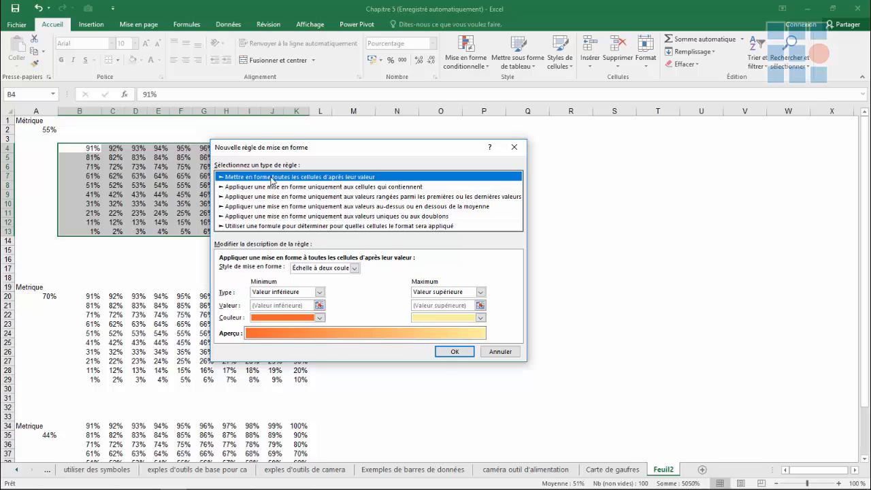
{"action": "left_click", "coordinate": [247, 189]}
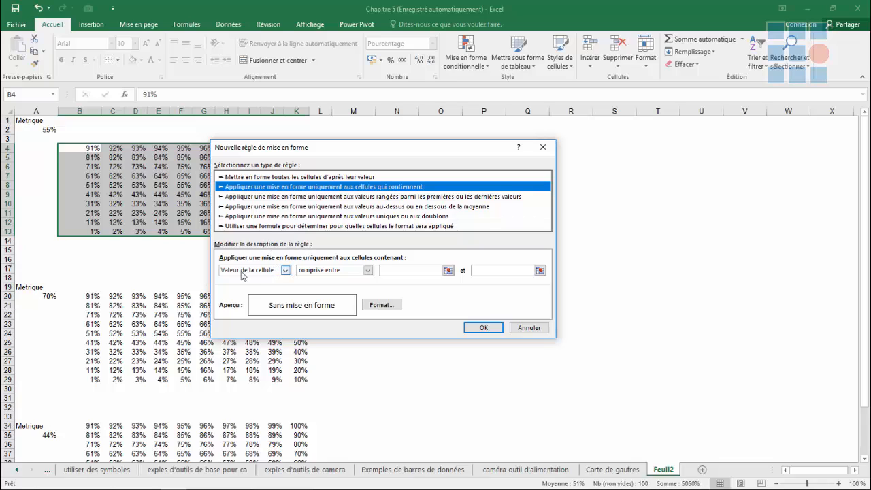
Set the rule's condition to cell value less than or equal to (inférieure ou égale à) =$A$2.
{"action": "left_click", "coordinate": [280, 273]}
{"action": "left_click", "coordinate": [276, 280]}
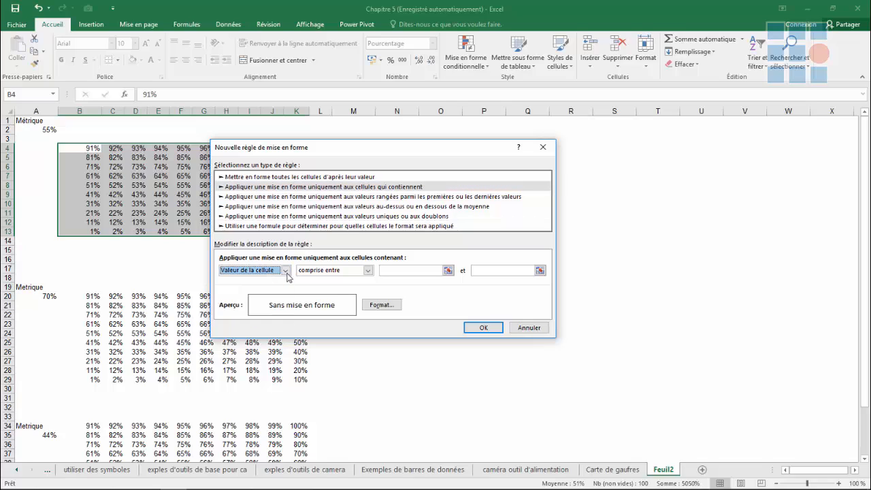
{"action": "left_click", "coordinate": [368, 271]}
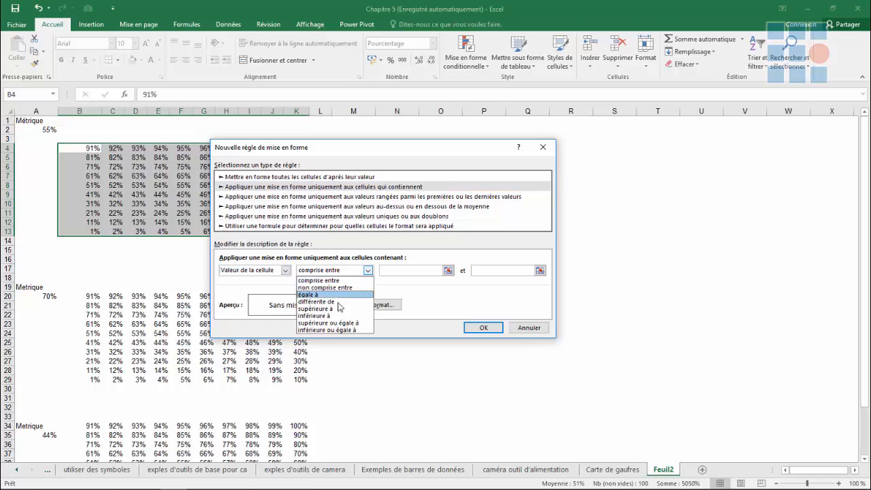
{"action": "left_click", "coordinate": [332, 315]}
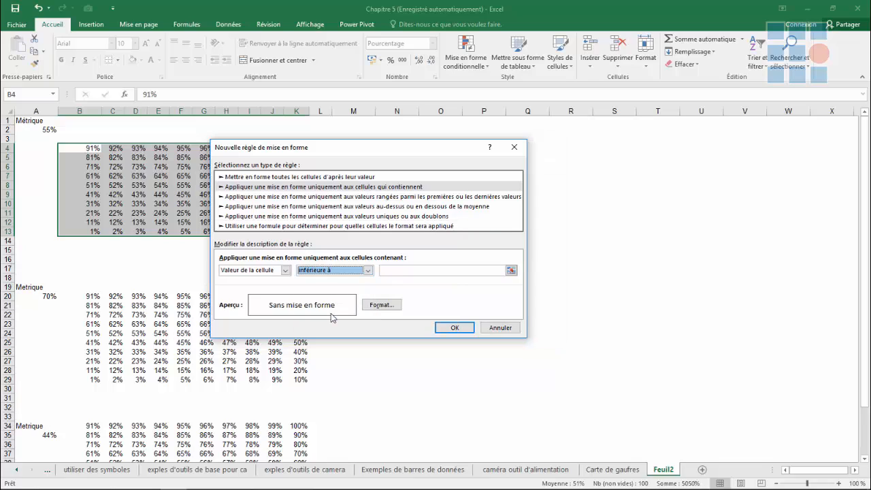
{"action": "left_click", "coordinate": [368, 270]}
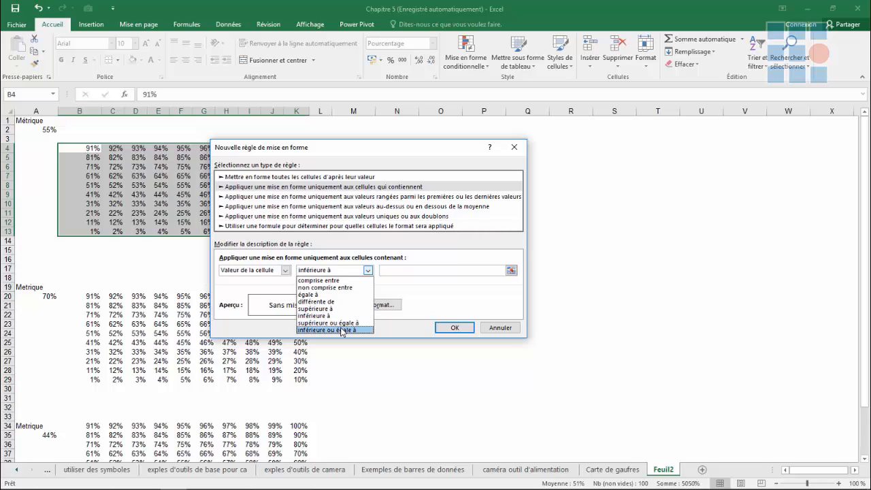
{"action": "left_click", "coordinate": [342, 330]}
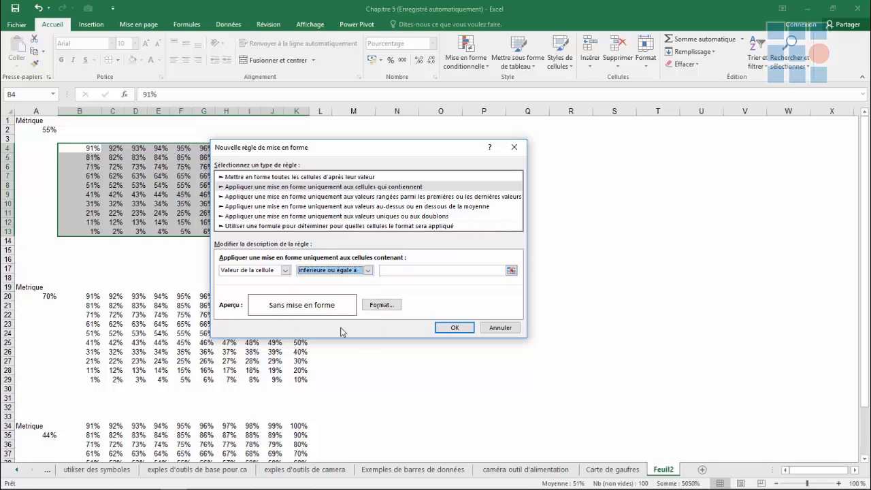
{"action": "left_click", "coordinate": [394, 270]}
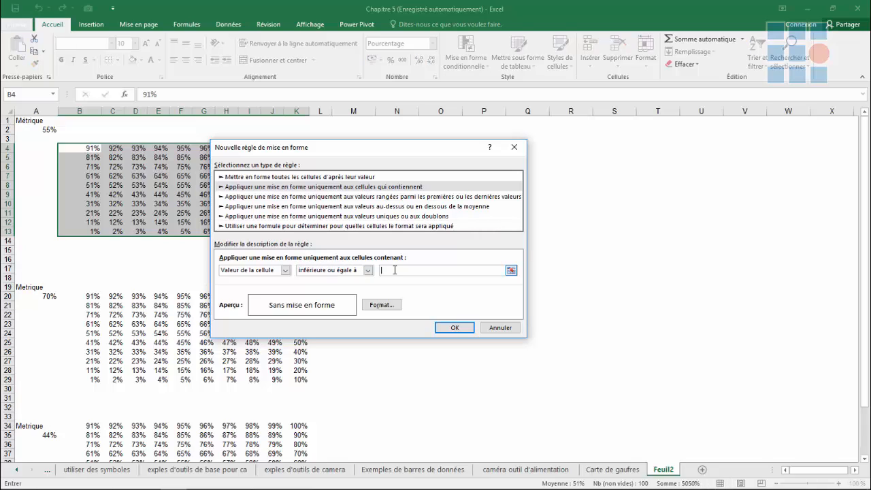
{"action": "type", "text": "="}
{"action": "left_click", "coordinate": [45, 129]}
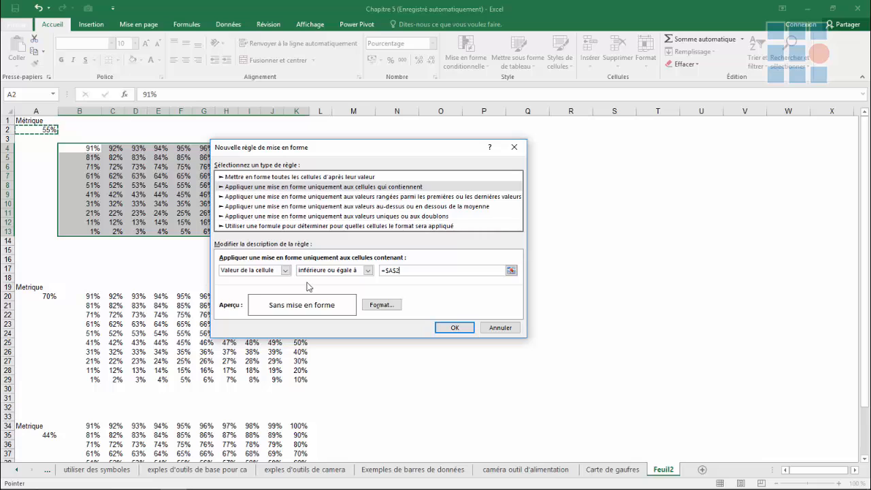
Give the rule an orange background fill from the standard colours and apply it to the first grid.
{"action": "left_click", "coordinate": [380, 304]}
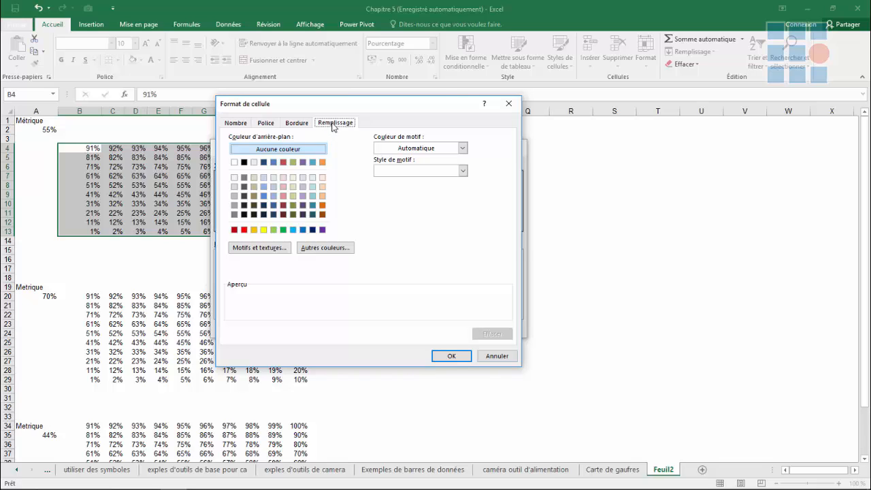
{"action": "left_click", "coordinate": [254, 230]}
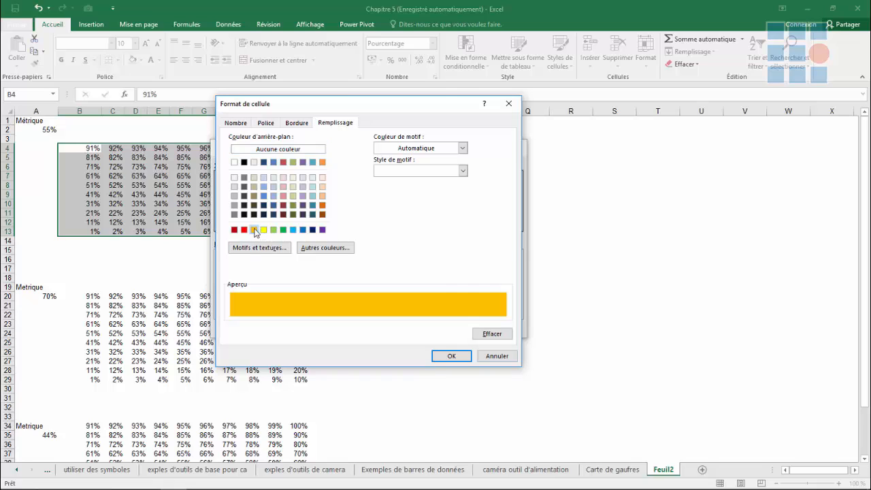
{"action": "left_click", "coordinate": [445, 357]}
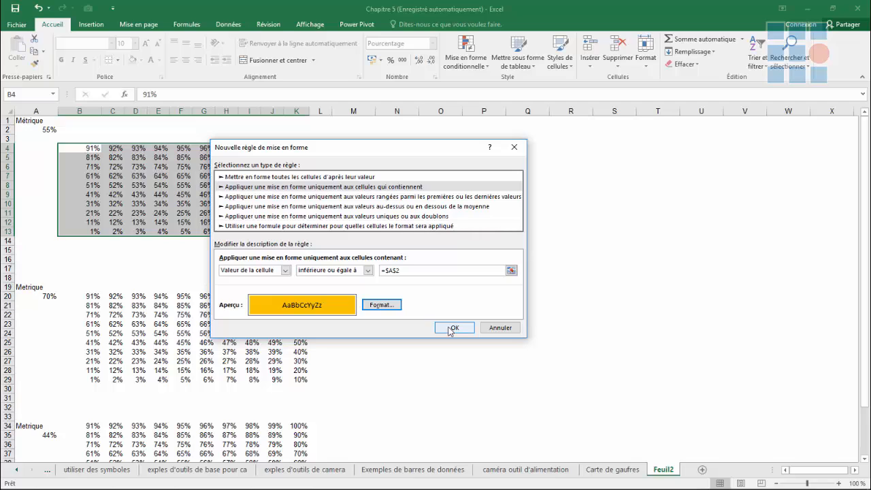
{"action": "left_click", "coordinate": [450, 328]}
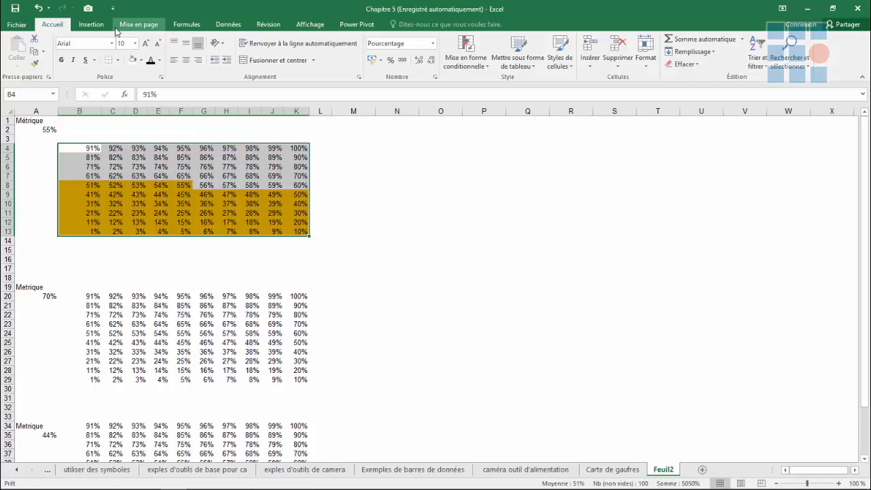
Give the first grid, B4:K13, a light grey theme fill and a matching light grey font colour.
{"action": "left_click", "coordinate": [140, 61]}
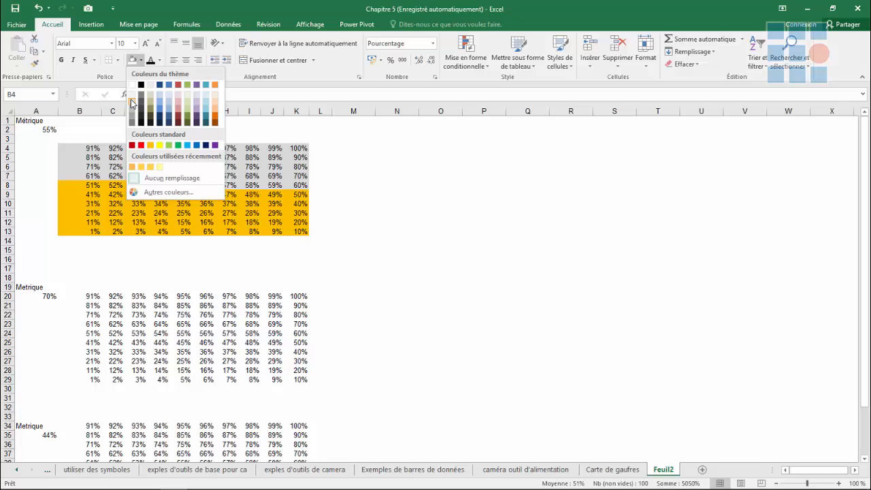
{"action": "left_click", "coordinate": [133, 103]}
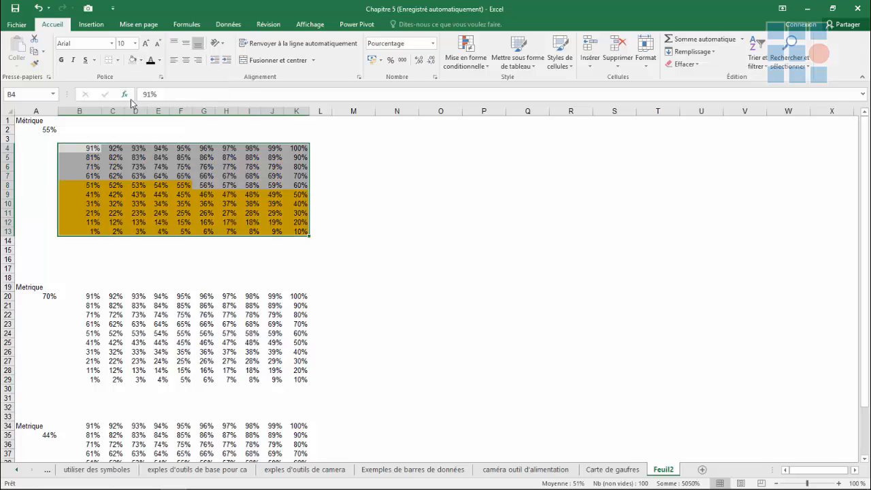
{"action": "left_click", "coordinate": [159, 61]}
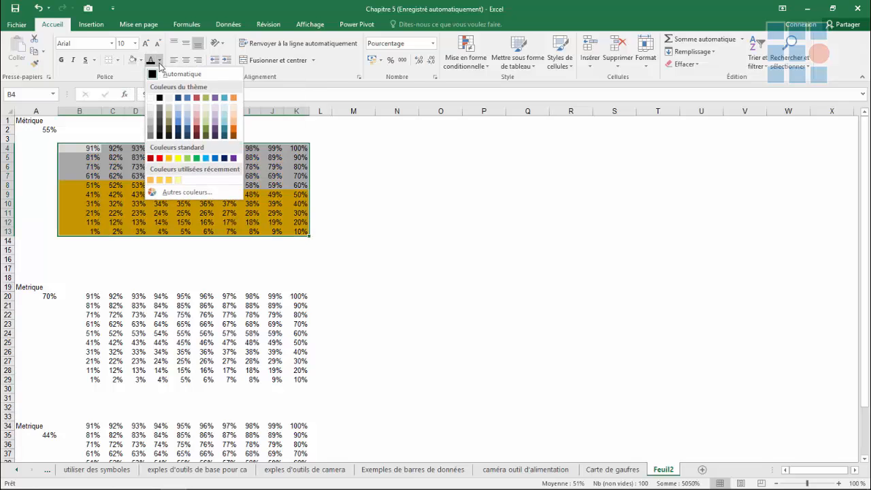
{"action": "left_click", "coordinate": [151, 118]}
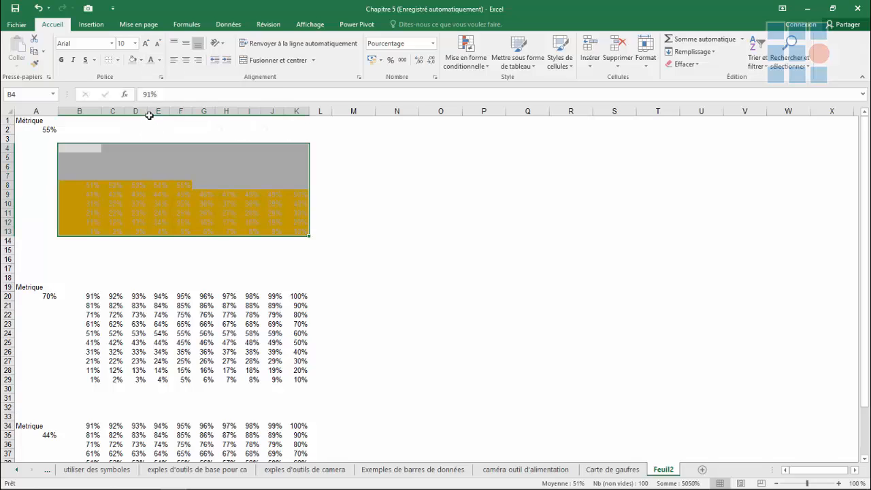
{"action": "left_click", "coordinate": [140, 60]}
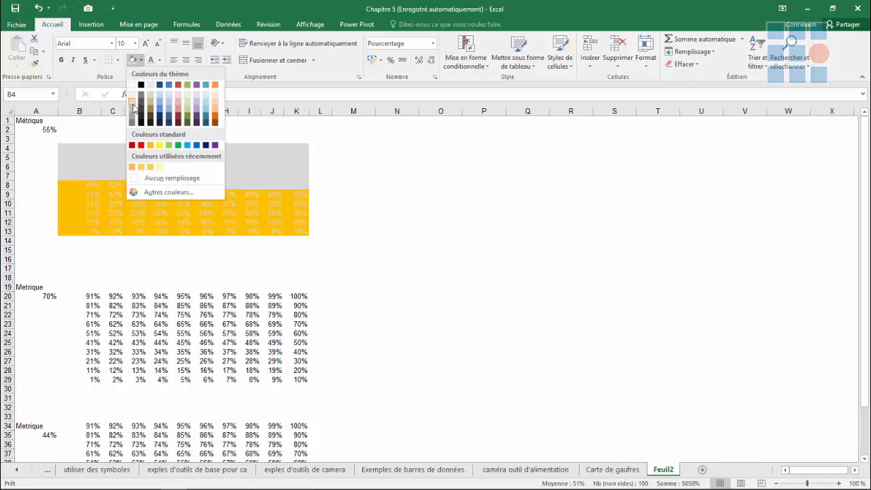
{"action": "left_click", "coordinate": [133, 106]}
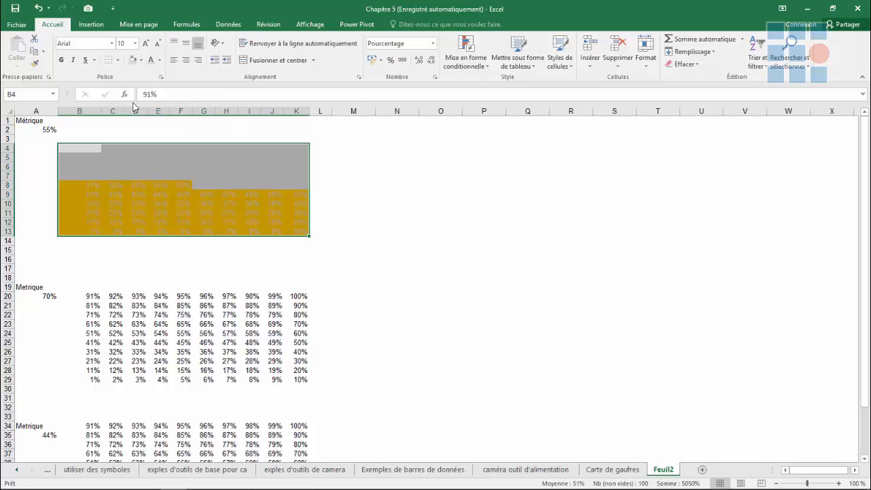
{"action": "left_click", "coordinate": [160, 61]}
{"action": "left_click", "coordinate": [146, 117]}
{"action": "left_click", "coordinate": [365, 194]}
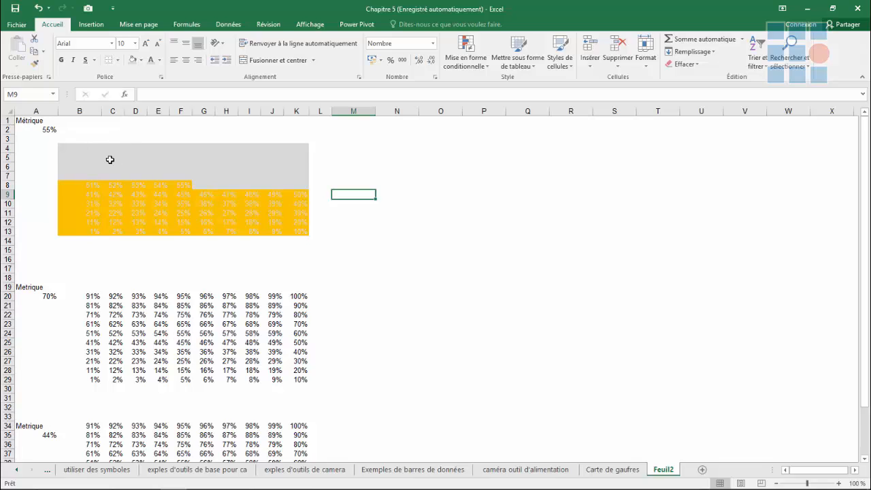
{"action": "double_click", "coordinate": [78, 151]}
{"action": "left_click", "coordinate": [76, 149]}
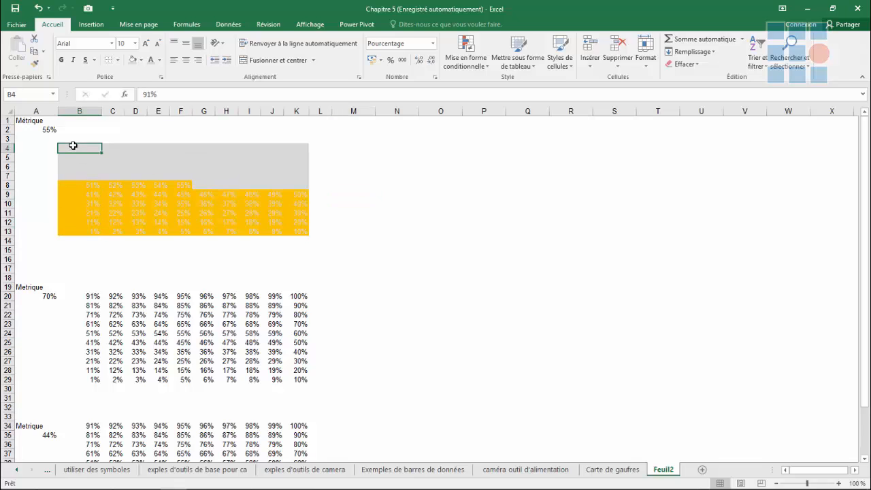
{"action": "left_click_drag", "start_coordinate": [72, 146], "coordinate": [243, 170]}
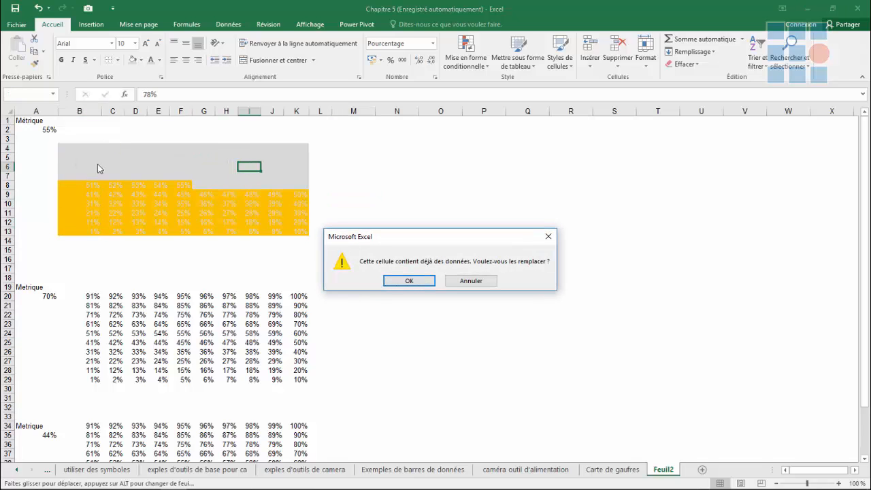
{"action": "left_click", "coordinate": [549, 238]}
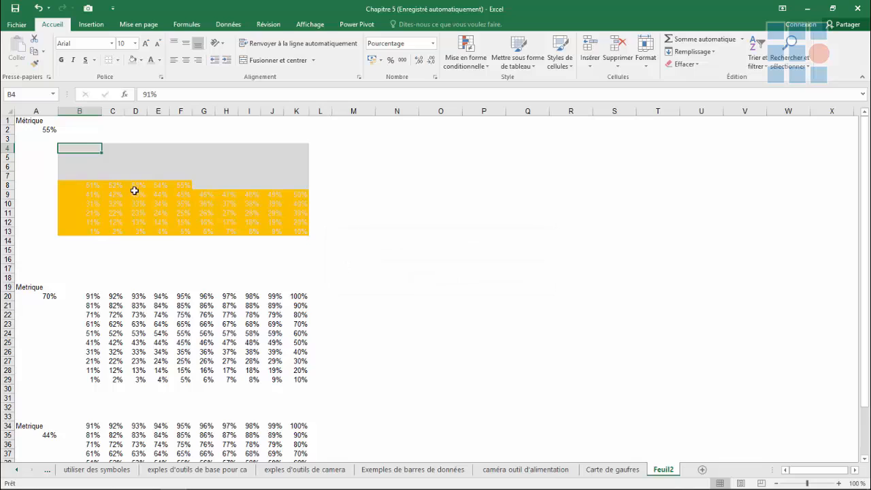
Capture the first grid, B4:K13, with the Camera tool and place the linked picture in the empty area around R9.
{"action": "left_click_drag", "start_coordinate": [83, 148], "coordinate": [297, 231]}
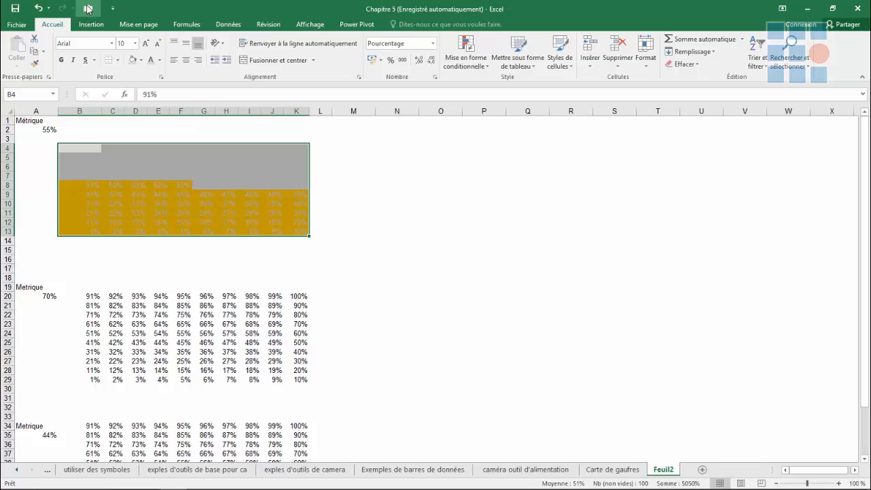
{"action": "left_click", "coordinate": [88, 8]}
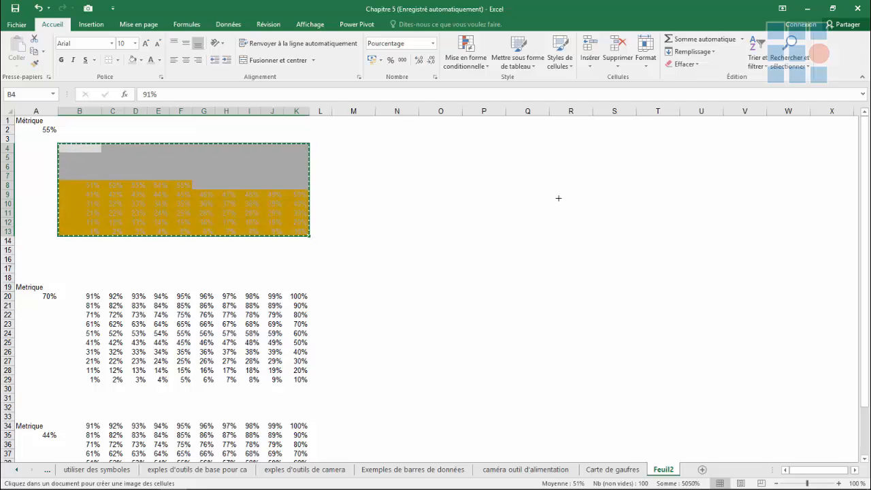
{"action": "left_click", "coordinate": [557, 196]}
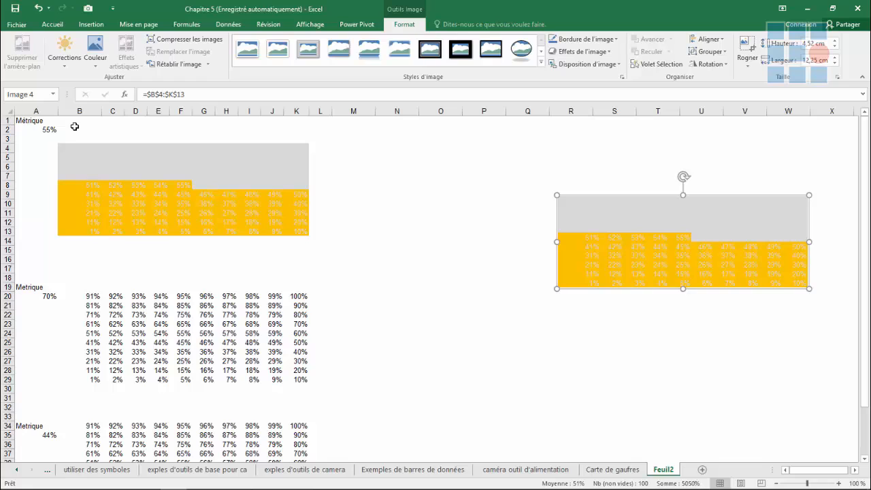
Set the first metric value in A2 to 10% to test the linked picture.
{"action": "left_click", "coordinate": [52, 128]}
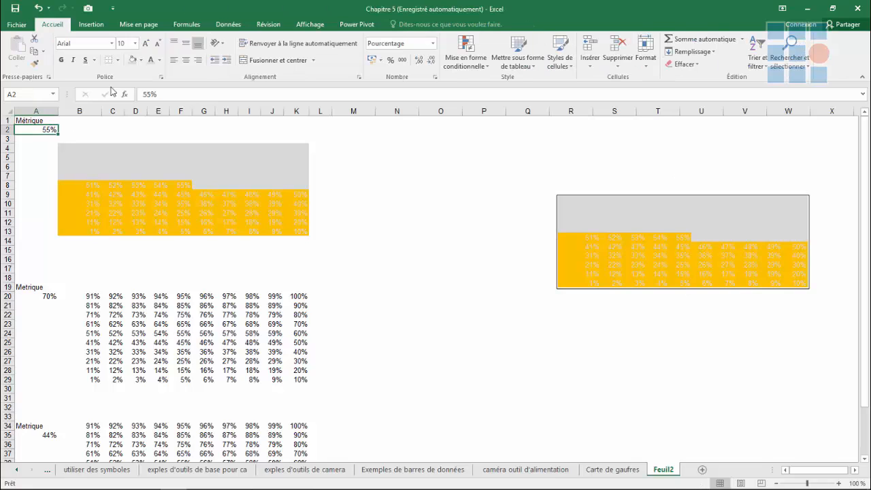
{"action": "left_click", "coordinate": [151, 91]}
{"action": "key", "text": "BackSpace"}
{"action": "key", "text": "BackSpace"}
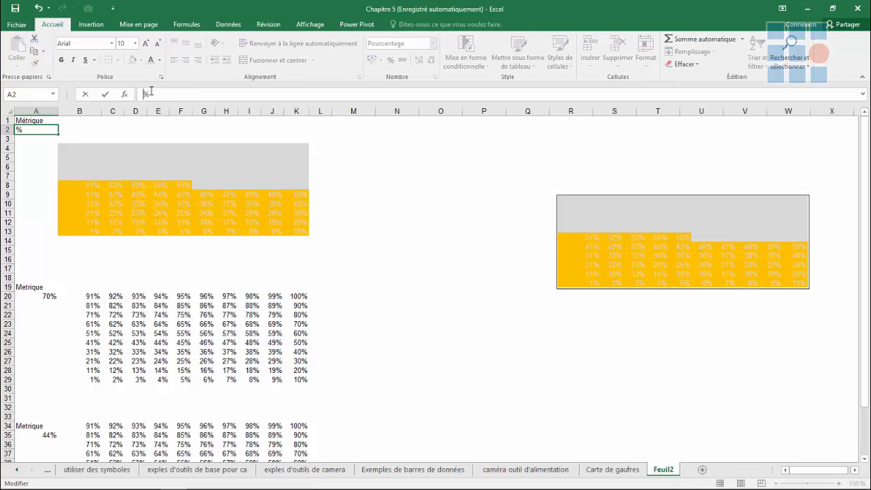
{"action": "type", "text": "10"}
{"action": "left_click", "coordinate": [342, 155]}
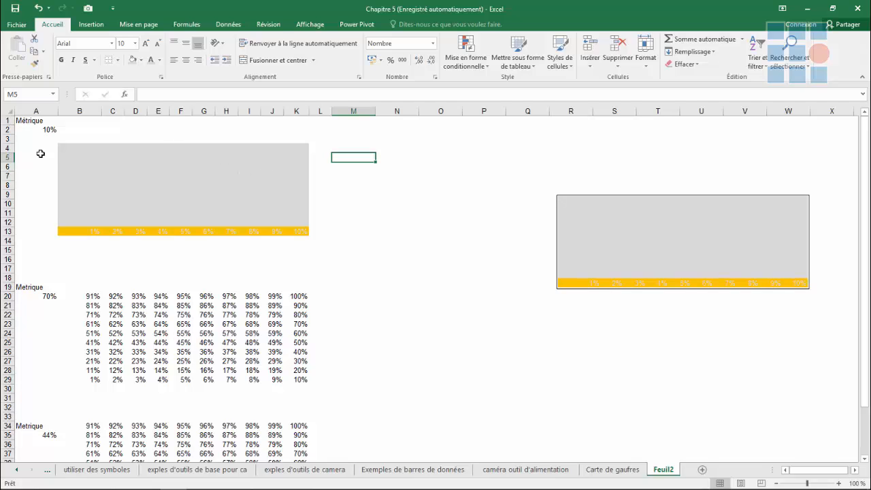
Set the first metric value in A2 back to 55%.
{"action": "left_click", "coordinate": [49, 127]}
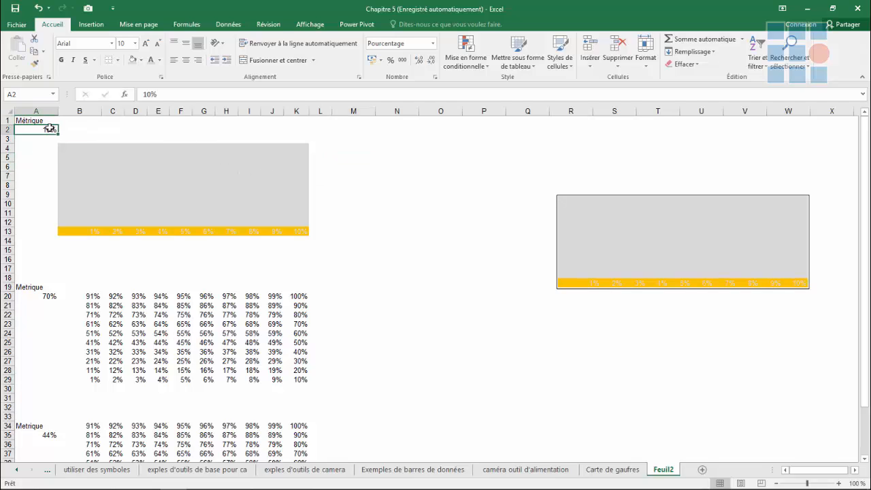
{"action": "left_click", "coordinate": [150, 94]}
{"action": "key", "text": "BackSpace"}
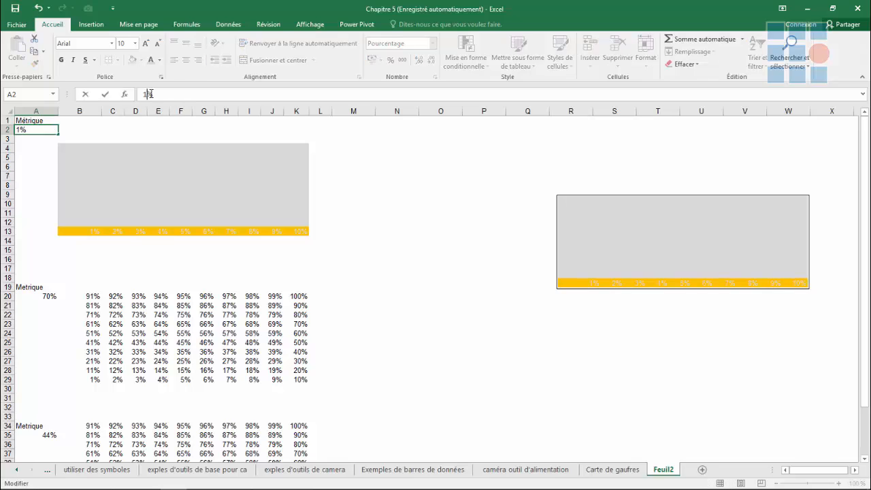
{"action": "type", "text": "55"}
{"action": "key", "text": "BackSpace"}
{"action": "key", "text": "BackSpace"}
{"action": "key", "text": "BackSpace"}
{"action": "type", "text": "55"}
{"action": "left_click", "coordinate": [459, 193]}
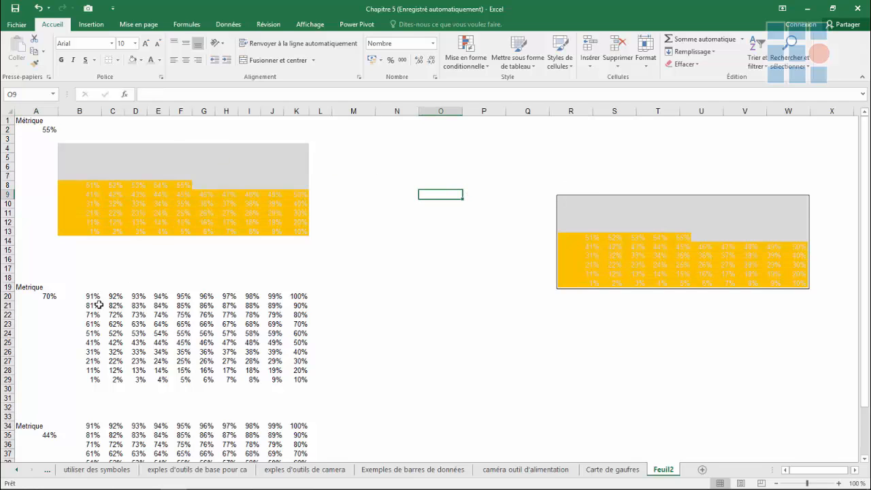
Number the metric labels in A1, A19 and A34 as Métrique 1, Metrique 2 and Metrique 3.
{"action": "left_click", "coordinate": [40, 120]}
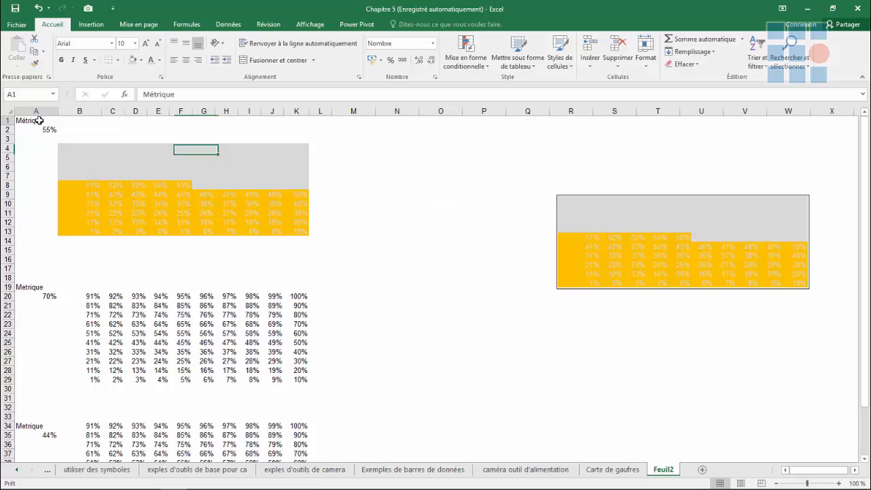
{"action": "double_click", "coordinate": [183, 95]}
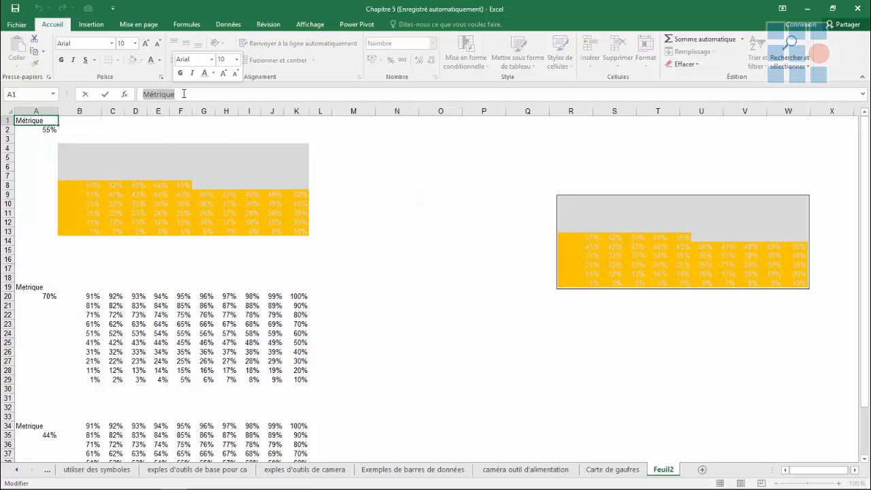
{"action": "left_click", "coordinate": [184, 94]}
{"action": "type", "text": "1"}
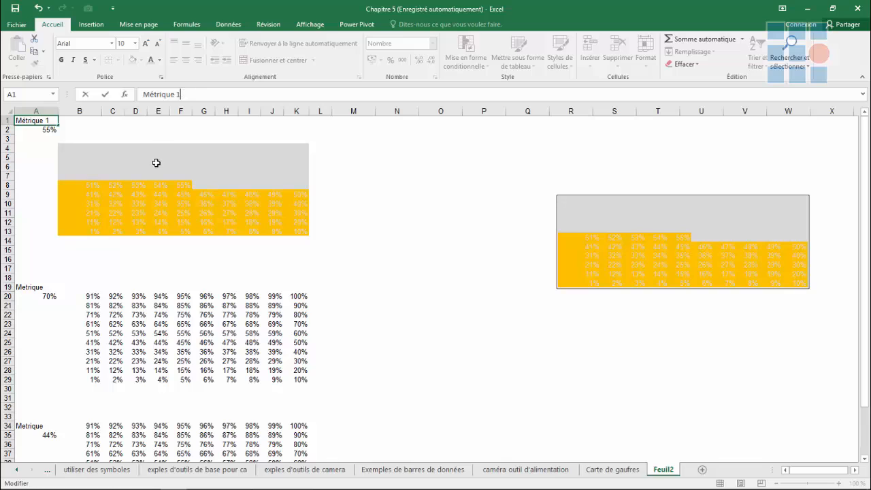
{"action": "left_click", "coordinate": [37, 287]}
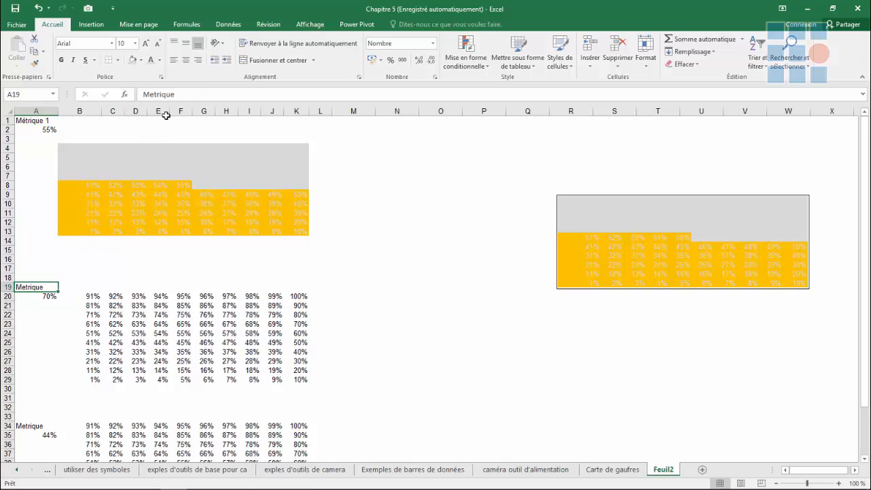
{"action": "left_click", "coordinate": [178, 94]}
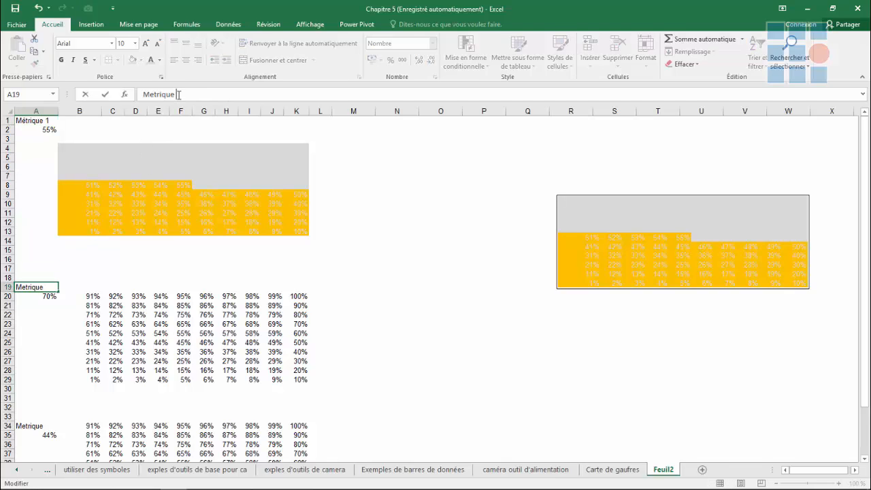
{"action": "type", "text": "2"}
{"action": "left_click", "coordinate": [22, 425]}
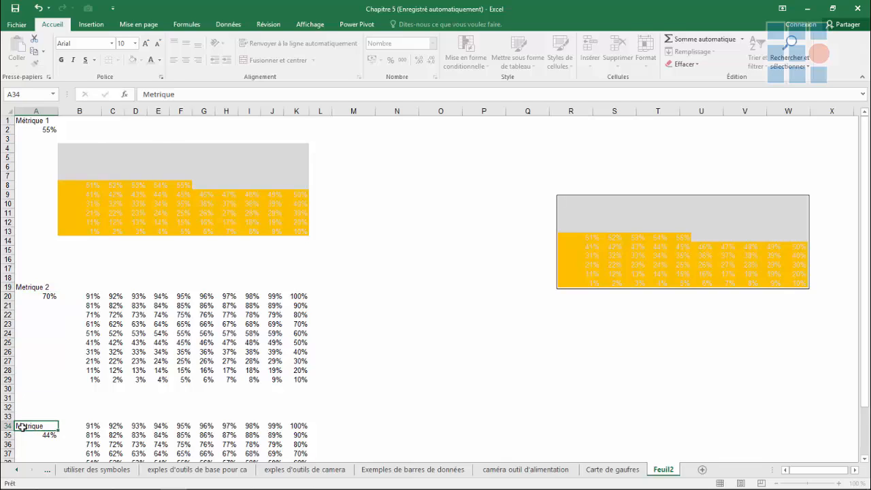
{"action": "left_click", "coordinate": [179, 94]}
{"action": "type", "text": "3"}
{"action": "left_click", "coordinate": [407, 220]}
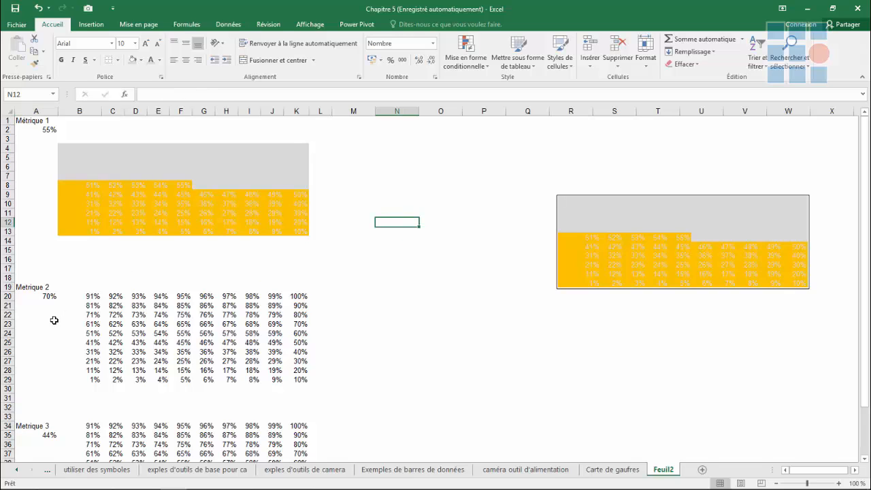
Start a new conditional formatting rule for the second grid, B20:K29, that formats only cells that contain a specified value.
{"action": "left_click", "coordinate": [91, 297]}
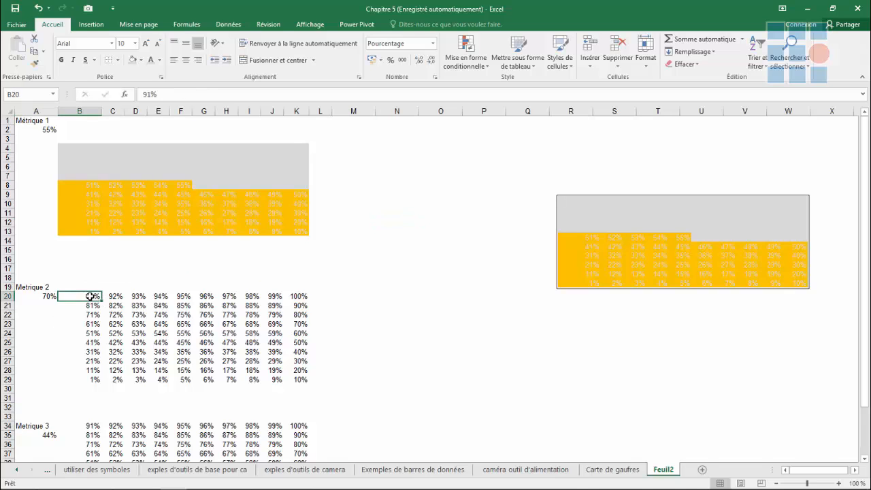
{"action": "left_click_drag", "start_coordinate": [90, 297], "coordinate": [302, 380]}
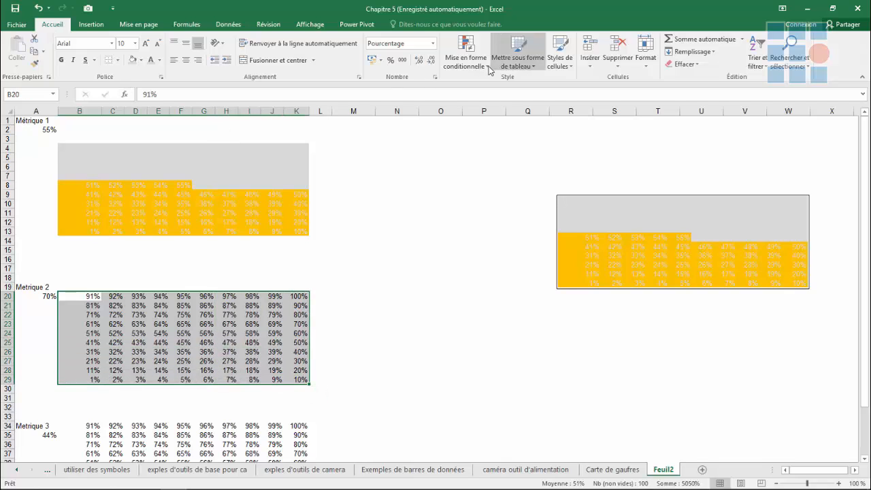
{"action": "left_click", "coordinate": [468, 60]}
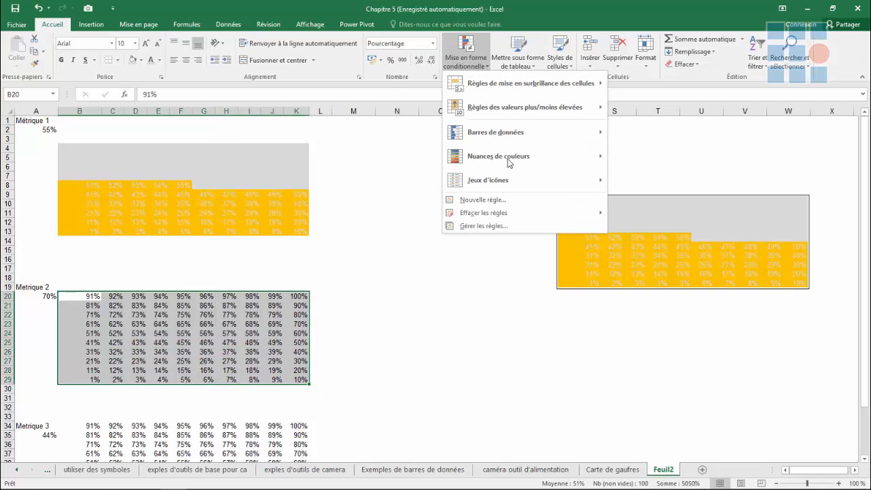
{"action": "left_click", "coordinate": [482, 200]}
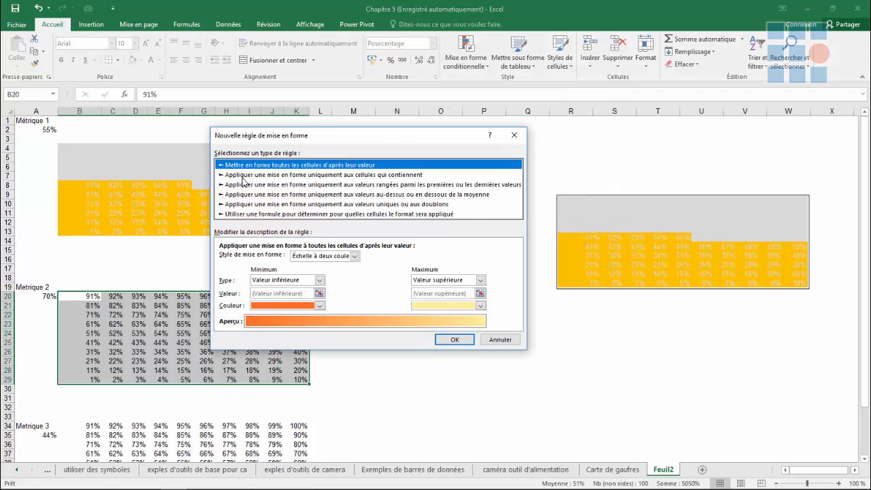
{"action": "left_click", "coordinate": [244, 175]}
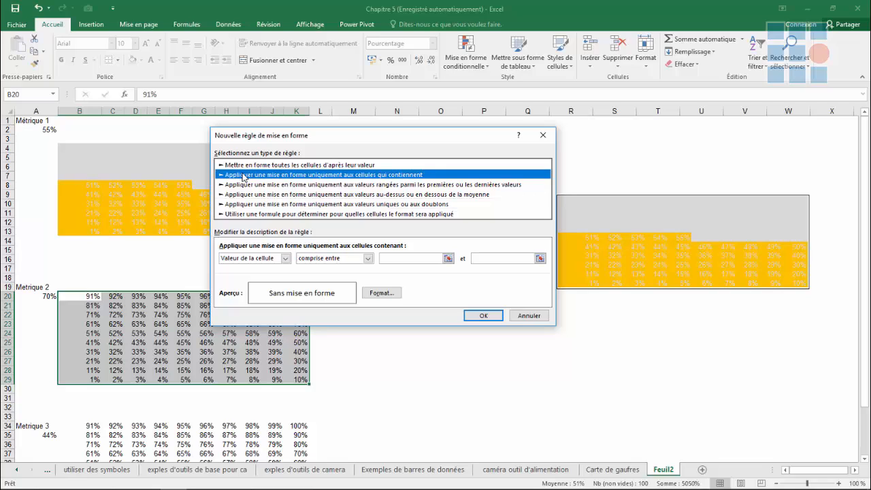
Set the second grid rule's condition to cell value less than or equal to (inférieure ou égale à) =$A$20.
{"action": "left_click", "coordinate": [368, 260]}
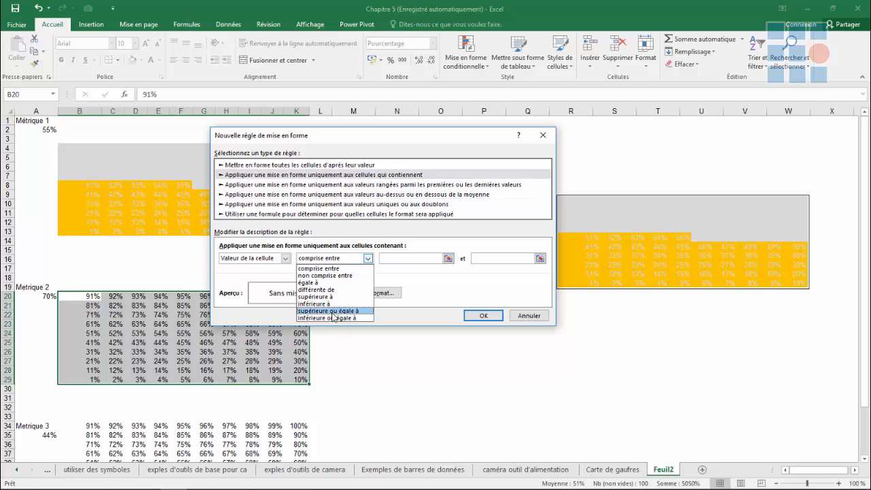
{"action": "left_click", "coordinate": [333, 317]}
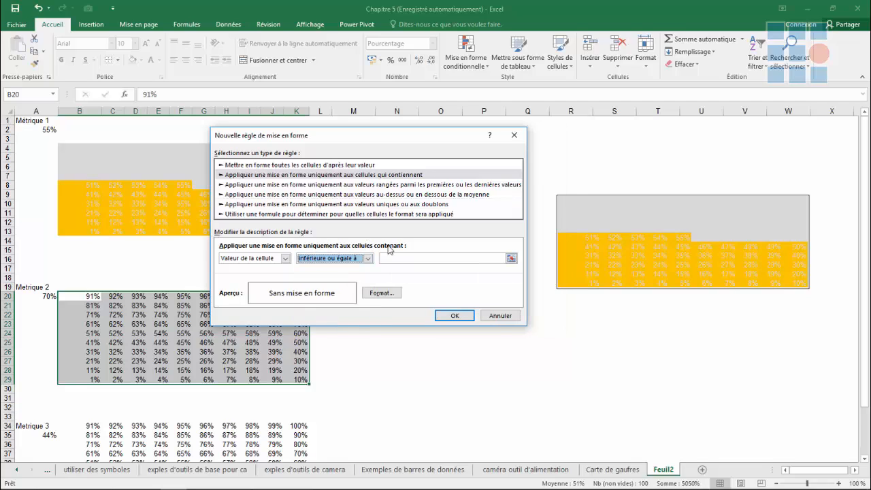
{"action": "left_click", "coordinate": [510, 258]}
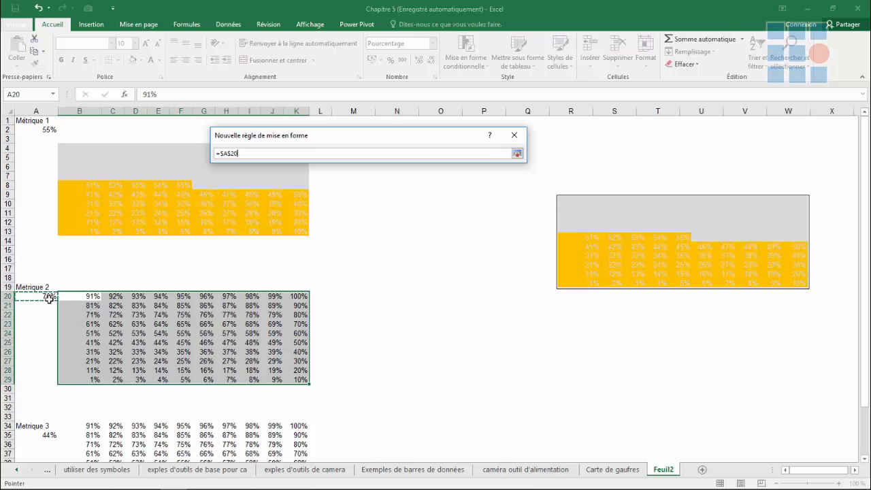
{"action": "left_click", "coordinate": [517, 154]}
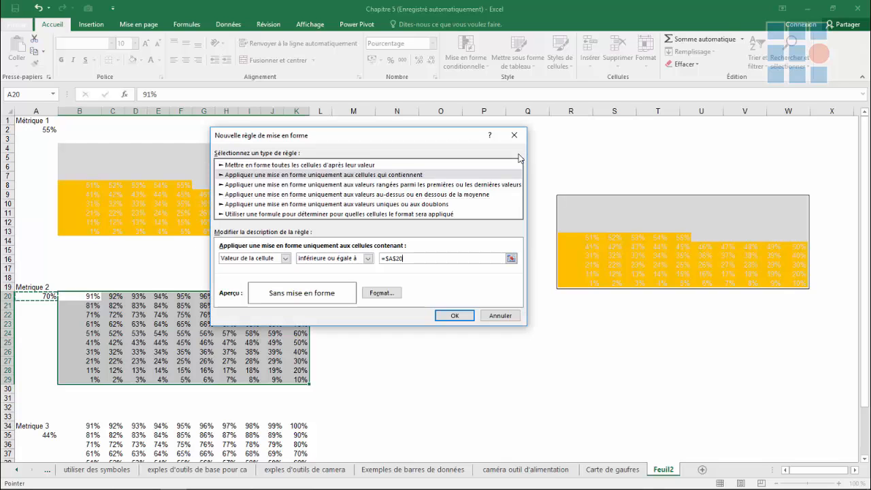
Give the second grid's rule a standard green fill and create the rule.
{"action": "left_click", "coordinate": [381, 292]}
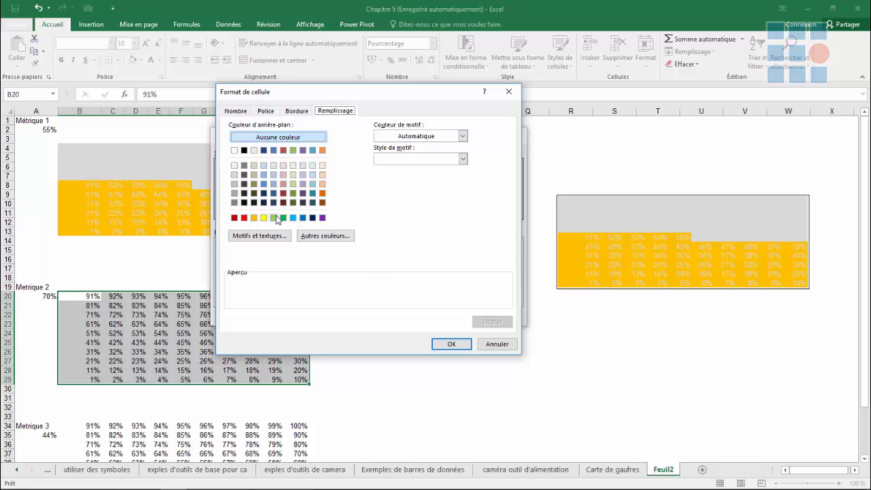
{"action": "left_click", "coordinate": [281, 217]}
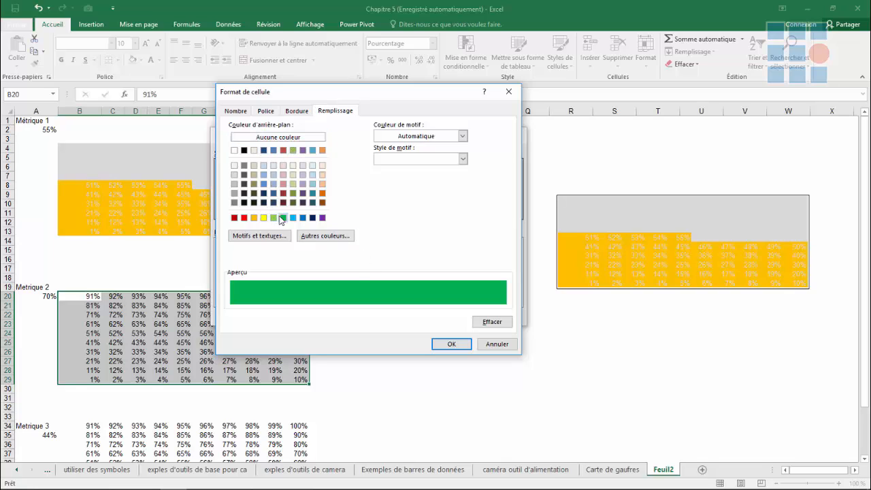
{"action": "left_click", "coordinate": [450, 344]}
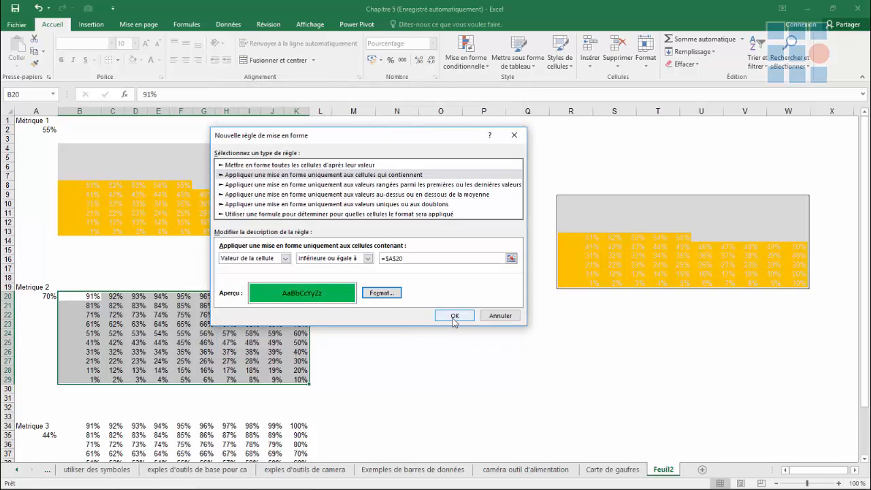
{"action": "left_click", "coordinate": [450, 317]}
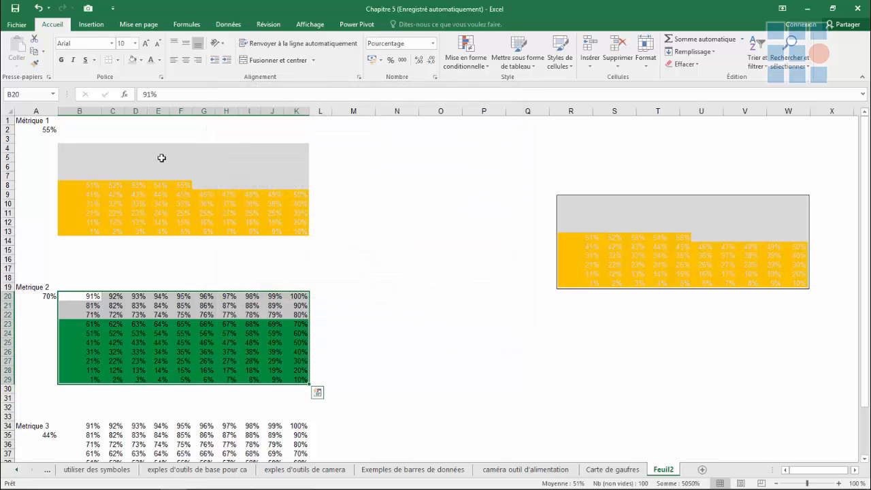
Apply light grey fill and font colour to the second grid, B20:K29, and place a linked camera picture of it around cell U25.
{"action": "left_click", "coordinate": [133, 59]}
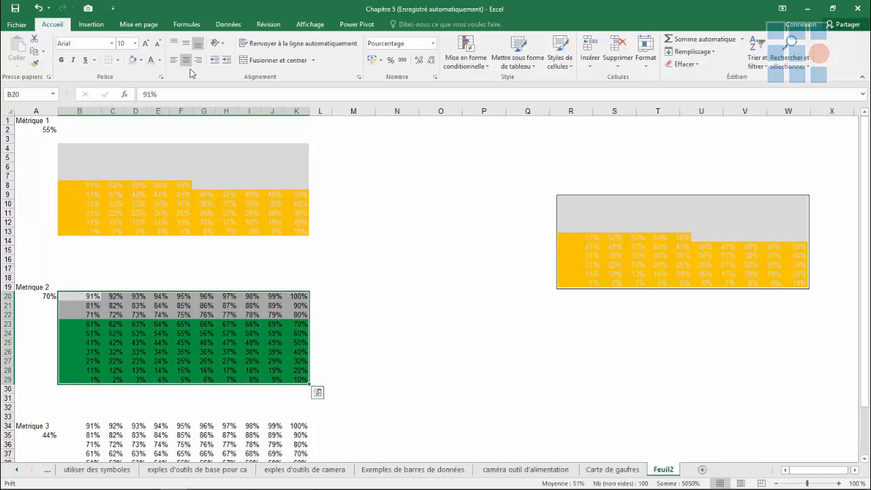
{"action": "left_click", "coordinate": [152, 63]}
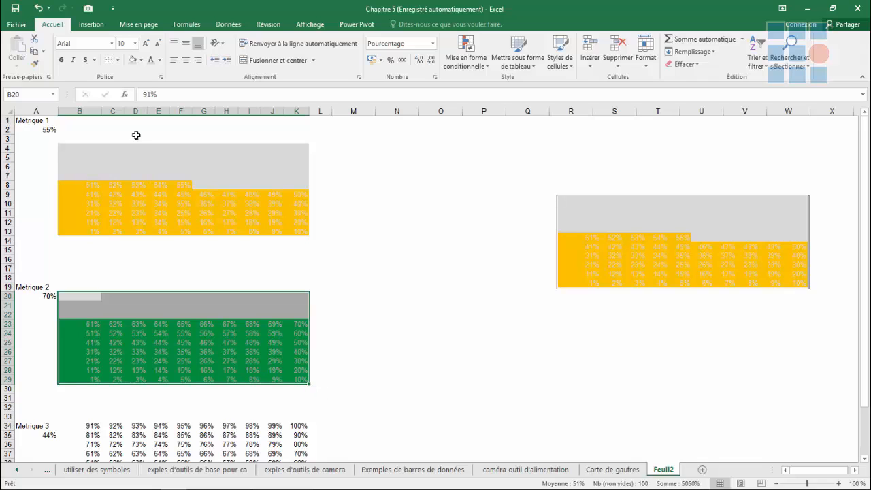
{"action": "left_click", "coordinate": [88, 9]}
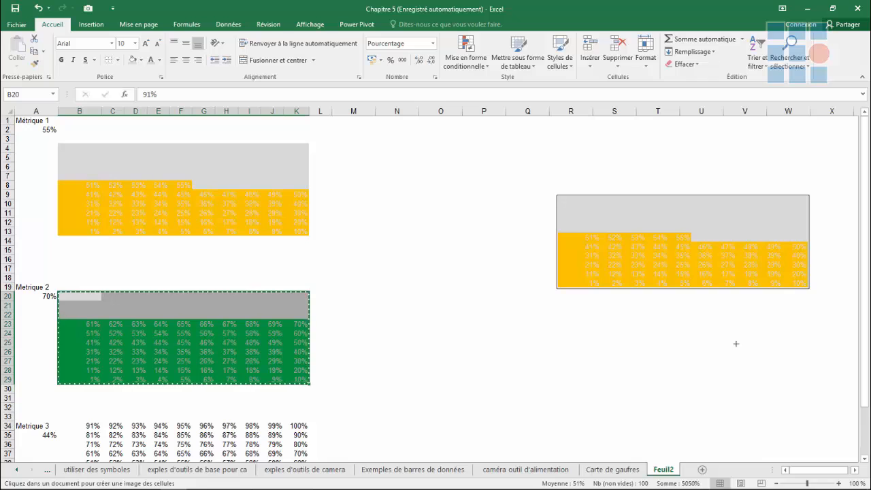
{"action": "left_click", "coordinate": [702, 343]}
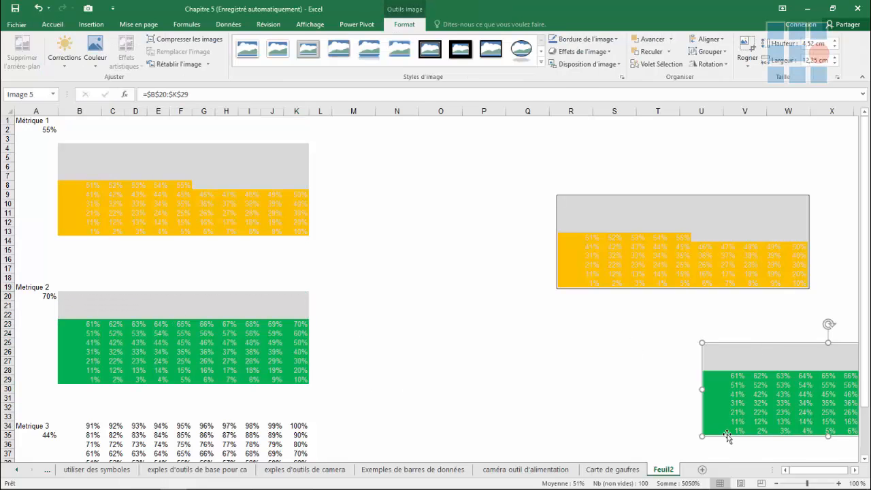
Start a new conditional formatting rule for the third grid, B34:K43, that formats only cells that contain a specified value.
{"action": "left_click_drag", "start_coordinate": [821, 472], "coordinate": [854, 472]}
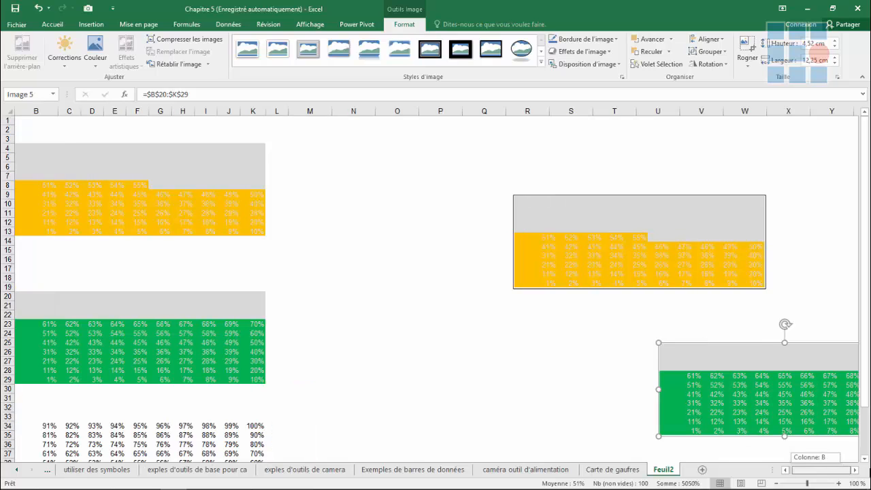
{"action": "left_click_drag", "start_coordinate": [864, 355], "coordinate": [864, 403]}
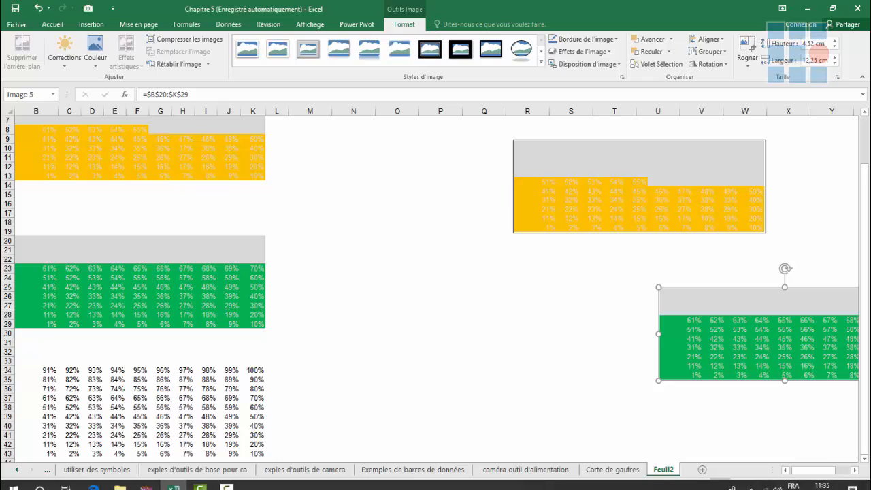
{"action": "left_click_drag", "start_coordinate": [817, 474], "coordinate": [807, 474]}
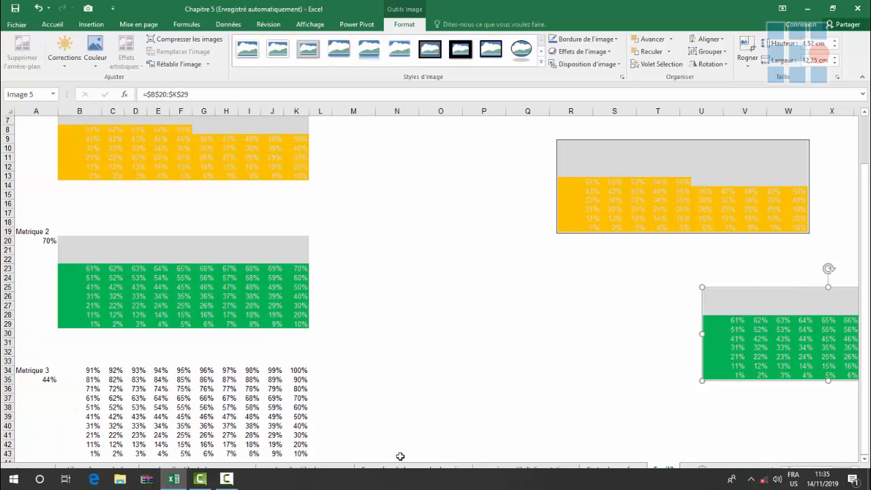
{"action": "left_click", "coordinate": [86, 370]}
{"action": "left_click_drag", "start_coordinate": [177, 396], "coordinate": [292, 426]}
{"action": "left_click", "coordinate": [493, 68]}
{"action": "left_click", "coordinate": [491, 68]}
{"action": "left_click", "coordinate": [488, 71]}
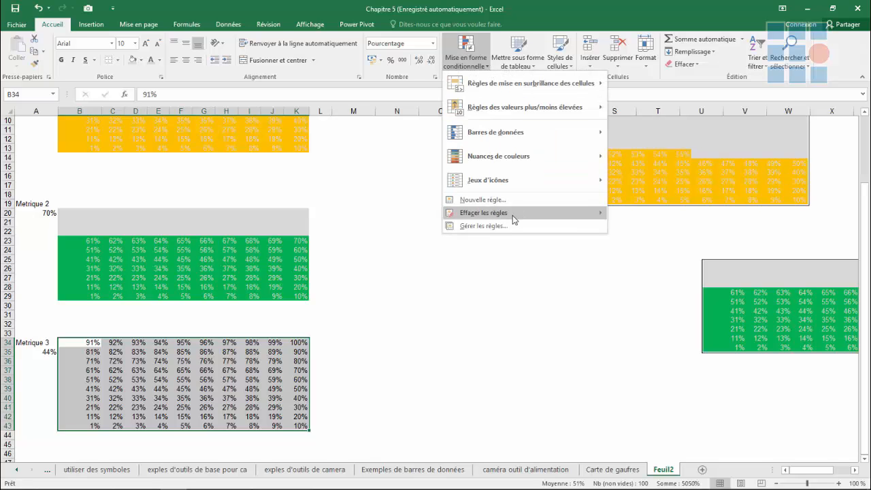
{"action": "left_click", "coordinate": [507, 200]}
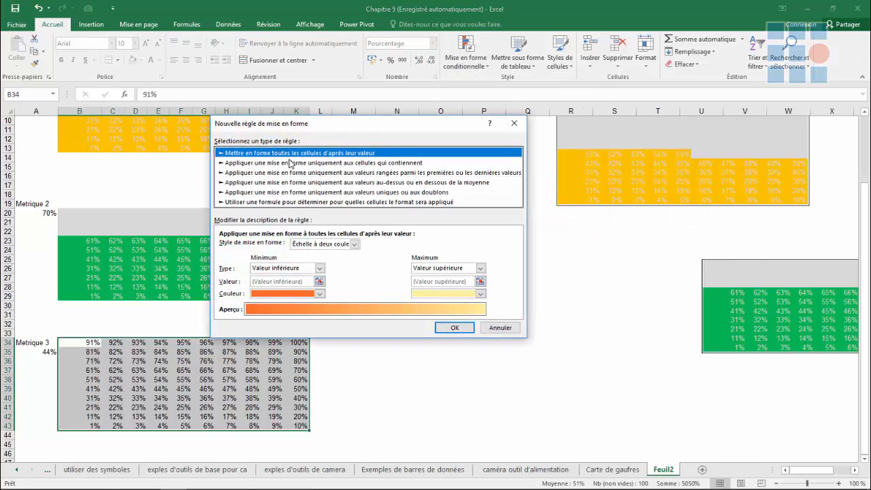
{"action": "left_click", "coordinate": [291, 163]}
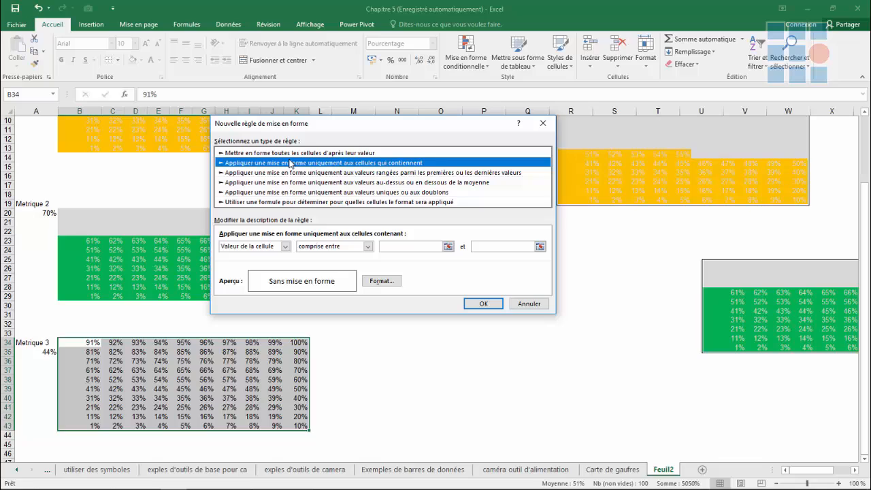
Set the third grid rule's condition to cell value less than or equal to (inférieure ou égale à) =$A$35.
{"action": "left_click", "coordinate": [367, 246]}
{"action": "left_click", "coordinate": [332, 306]}
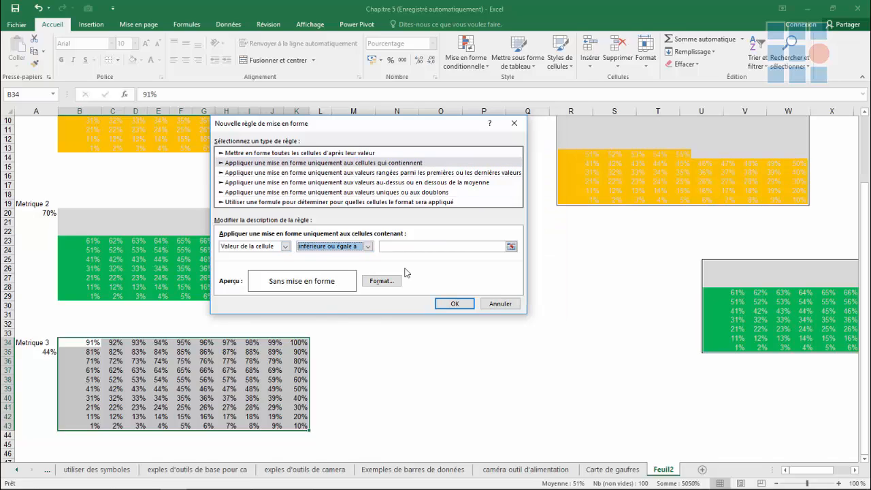
{"action": "left_click", "coordinate": [516, 246]}
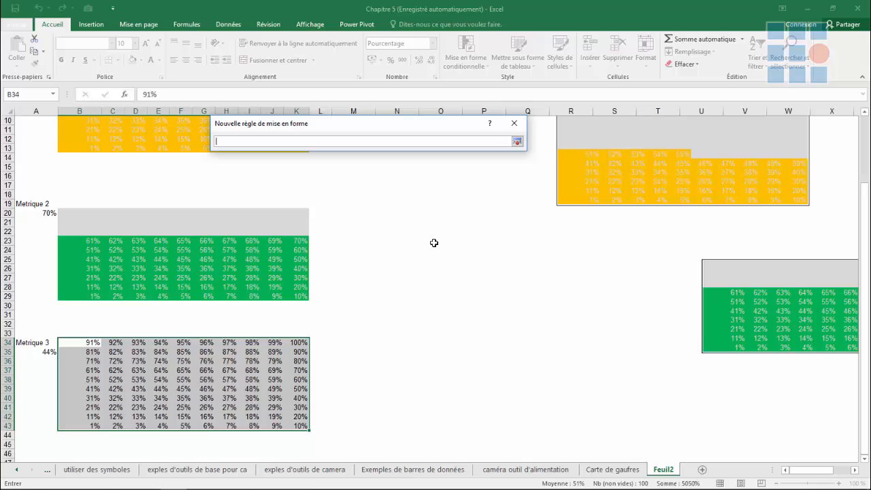
{"action": "left_click", "coordinate": [47, 351]}
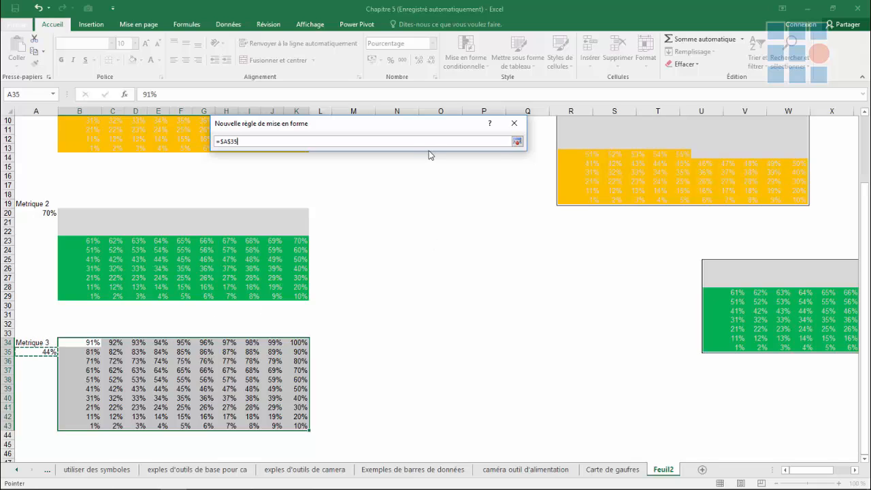
{"action": "left_click", "coordinate": [517, 141]}
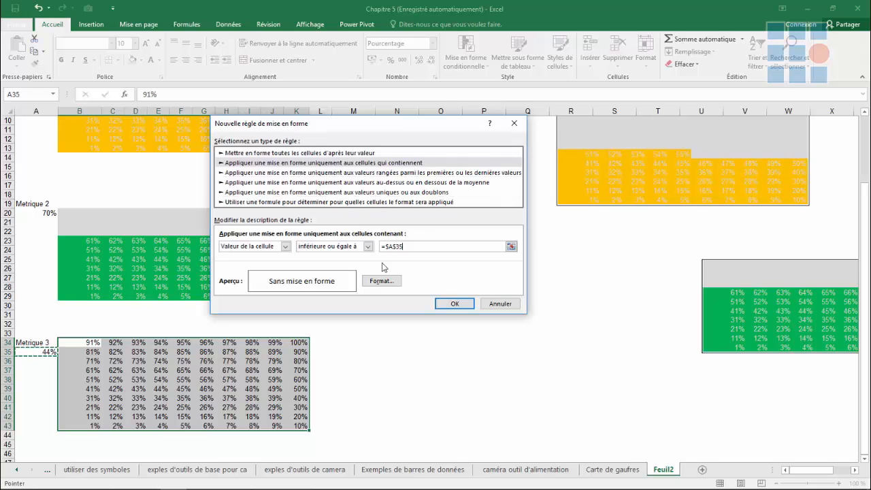
Give the third grid's rule a standard light blue fill and create the rule.
{"action": "left_click", "coordinate": [379, 282]}
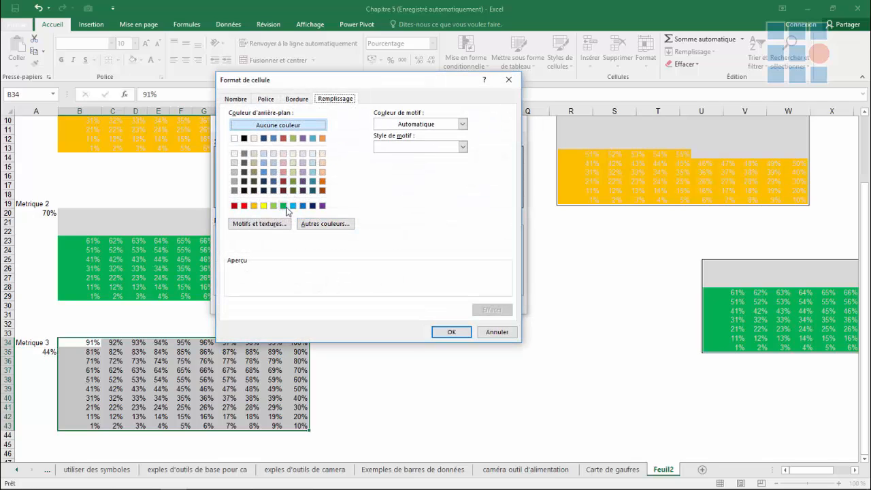
{"action": "left_click", "coordinate": [293, 206]}
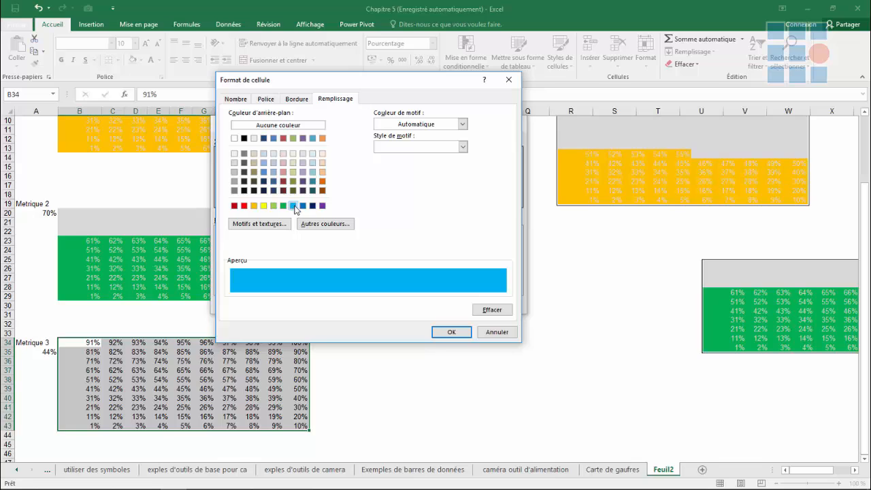
{"action": "left_click", "coordinate": [458, 336]}
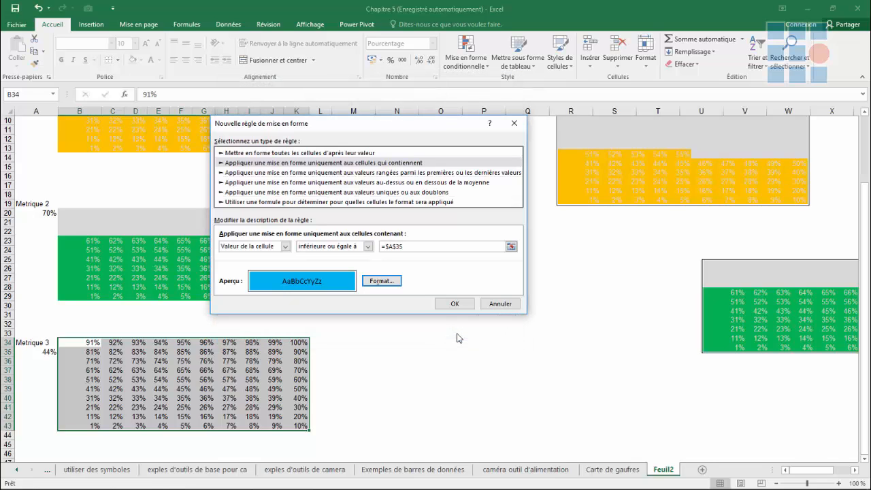
{"action": "left_click", "coordinate": [456, 303]}
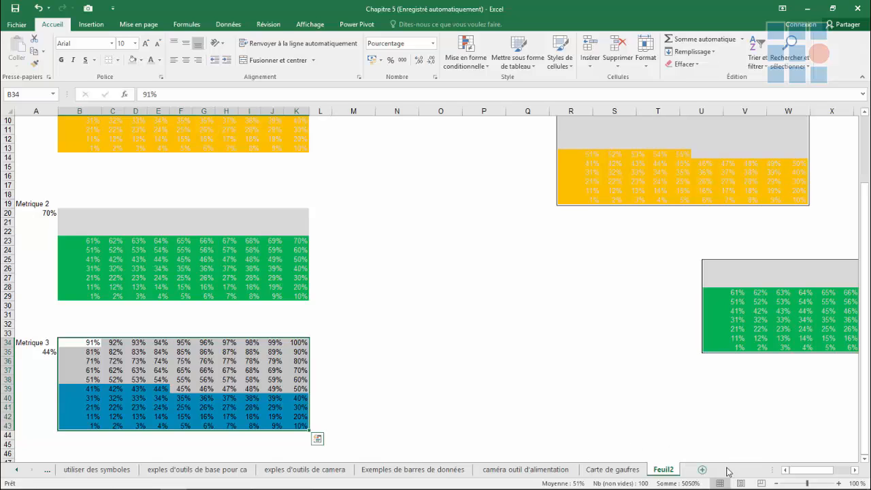
Apply light grey fill and font colour to the third grid, B34:K43, and place a linked camera picture of it below the other pictures.
{"action": "left_click", "coordinate": [150, 59]}
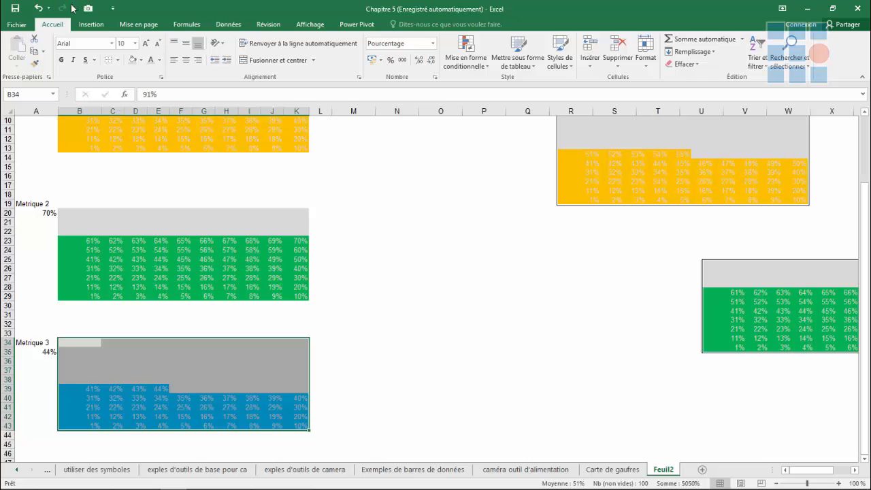
{"action": "left_click", "coordinate": [159, 60]}
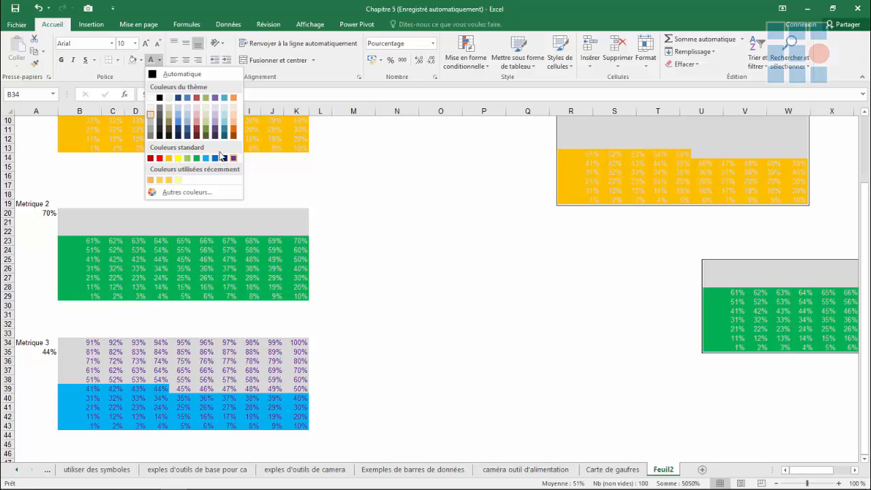
{"action": "left_click", "coordinate": [150, 113]}
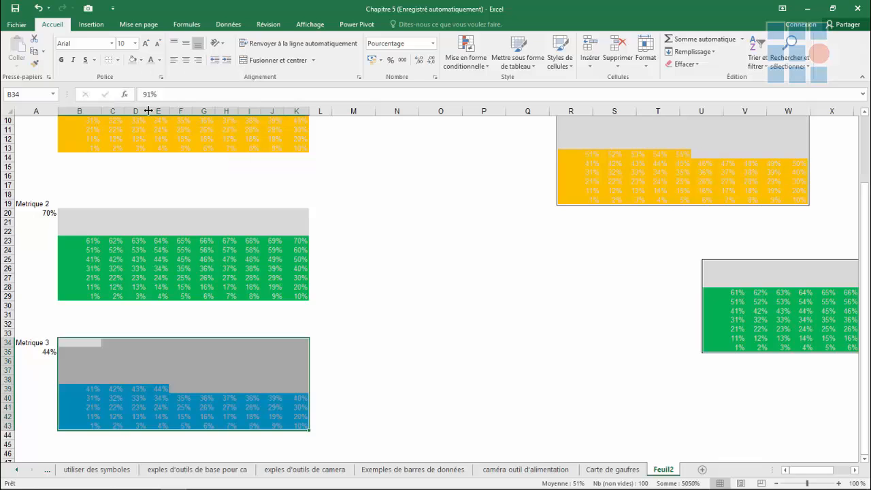
{"action": "left_click", "coordinate": [88, 8]}
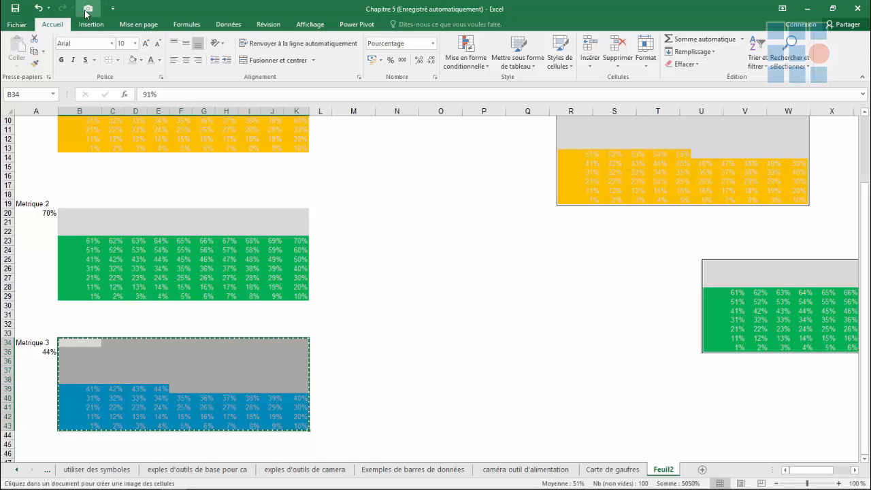
{"action": "left_click", "coordinate": [581, 368]}
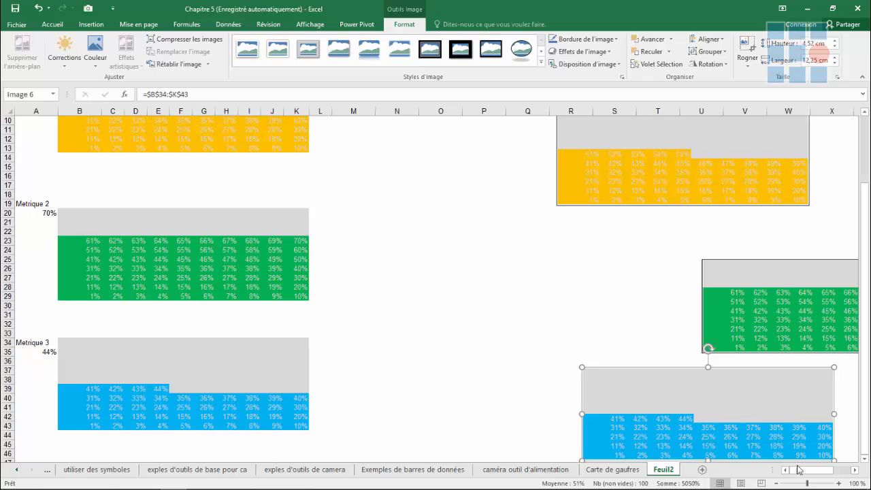
Move the green picture up to the right of the orange one, roughly level with it.
{"action": "left_click_drag", "start_coordinate": [809, 470], "coordinate": [865, 459]}
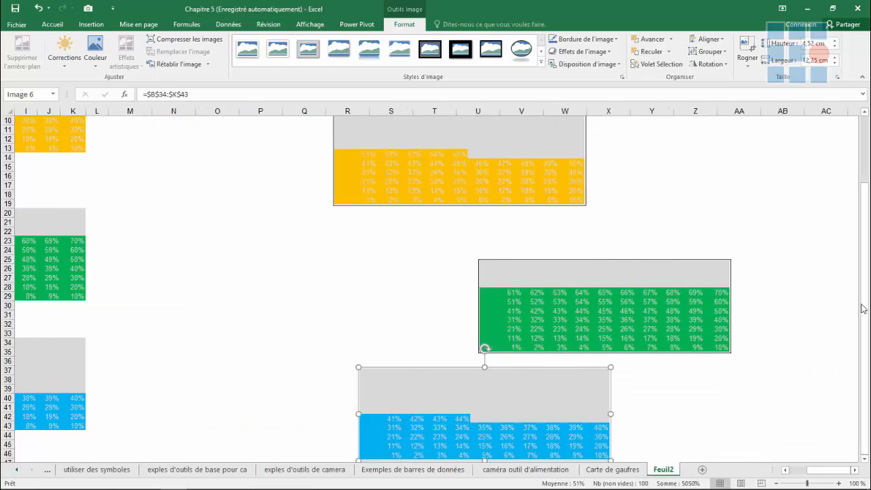
{"action": "left_click_drag", "start_coordinate": [862, 307], "coordinate": [863, 242]}
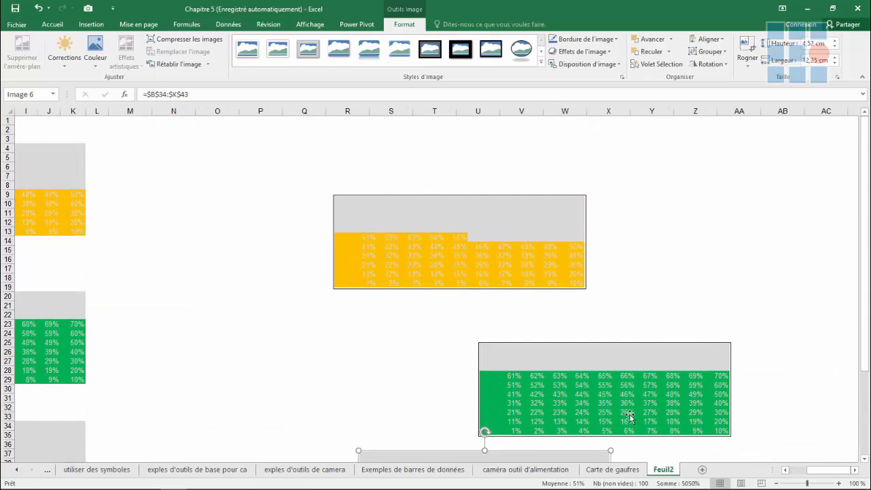
{"action": "left_click", "coordinate": [651, 382]}
{"action": "left_click_drag", "start_coordinate": [651, 382], "coordinate": [783, 227]}
Narrow the orange picture, then bring the green picture closer to it and narrow it to about 5.6 cm.
{"action": "left_click", "coordinate": [575, 257]}
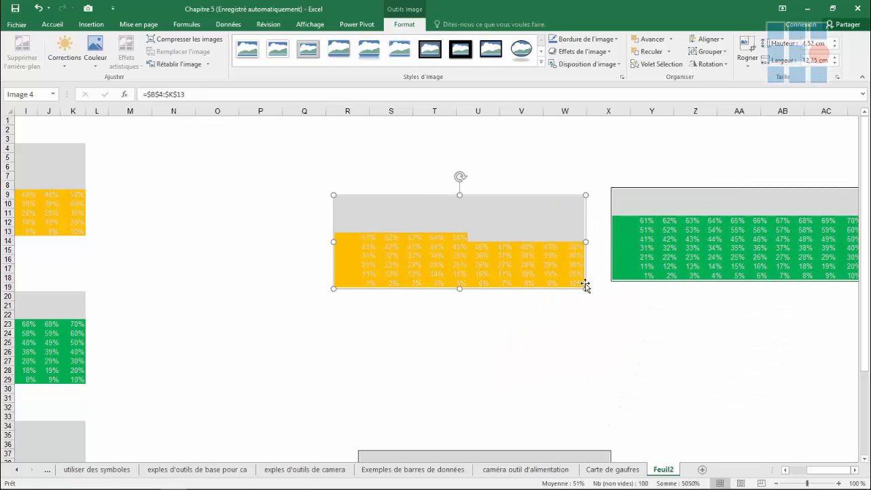
{"action": "left_click_drag", "start_coordinate": [584, 288], "coordinate": [507, 289]}
{"action": "left_click", "coordinate": [611, 250]}
{"action": "left_click_drag", "start_coordinate": [612, 250], "coordinate": [535, 262]}
{"action": "left_click_drag", "start_coordinate": [787, 246], "coordinate": [651, 247]}
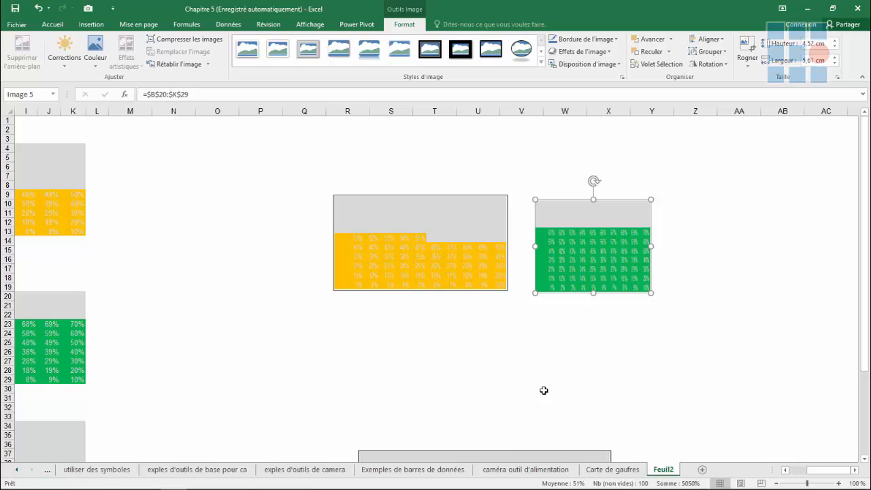
Move the blue picture up into the row beside the green one and narrow it to about 7.7 cm.
{"action": "left_click_drag", "start_coordinate": [864, 338], "coordinate": [864, 376]}
{"action": "left_click_drag", "start_coordinate": [544, 427], "coordinate": [679, 204]}
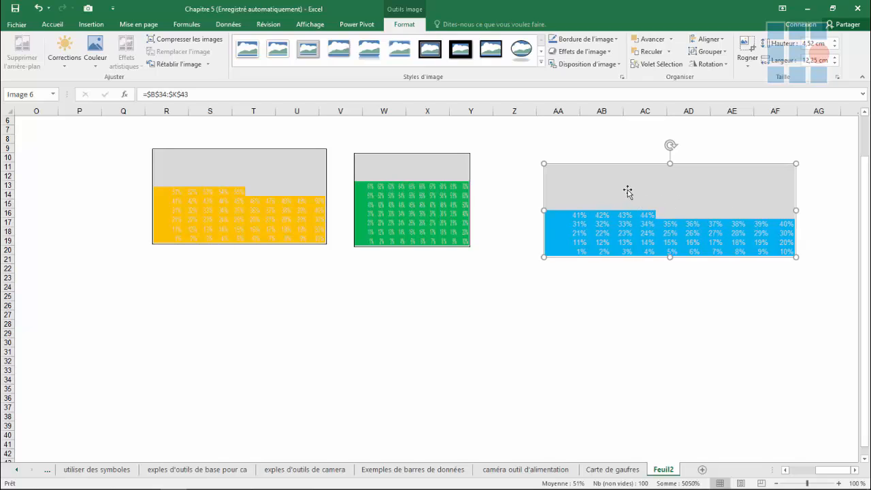
{"action": "left_click_drag", "start_coordinate": [626, 188], "coordinate": [571, 183]}
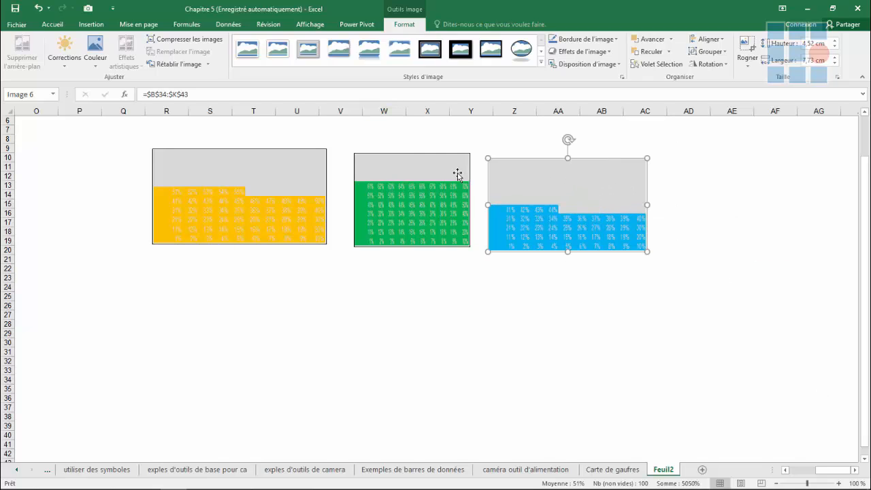
Widen the green picture, shift the blue one beside it and narrow the orange one to about 6.8 cm.
{"action": "left_click", "coordinate": [455, 191]}
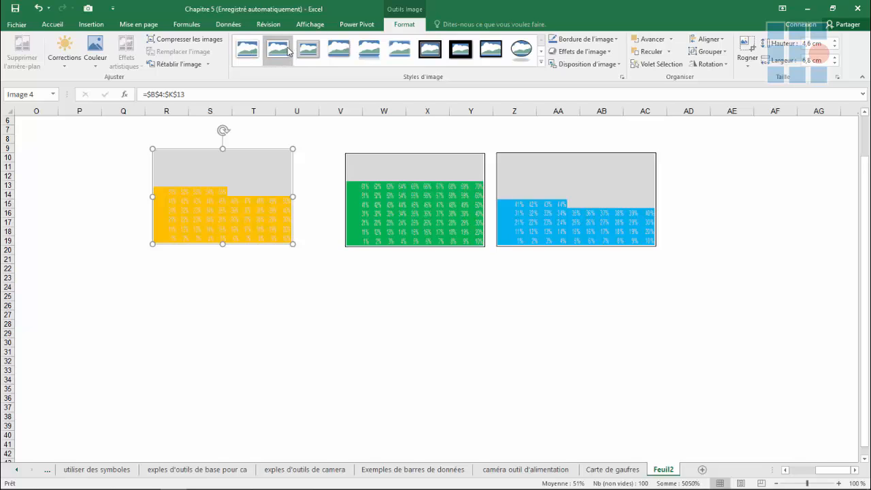
{"action": "left_click", "coordinate": [308, 49]}
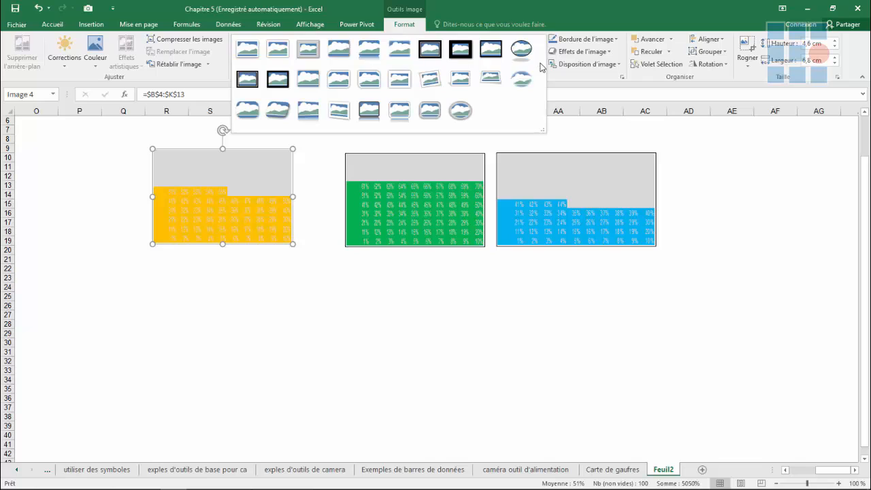
{"action": "left_click", "coordinate": [540, 62]}
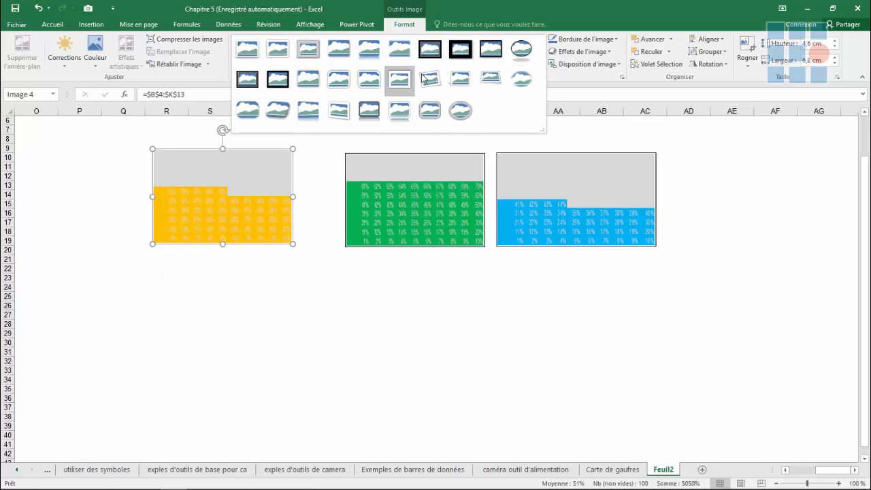
{"action": "left_click", "coordinate": [741, 184]}
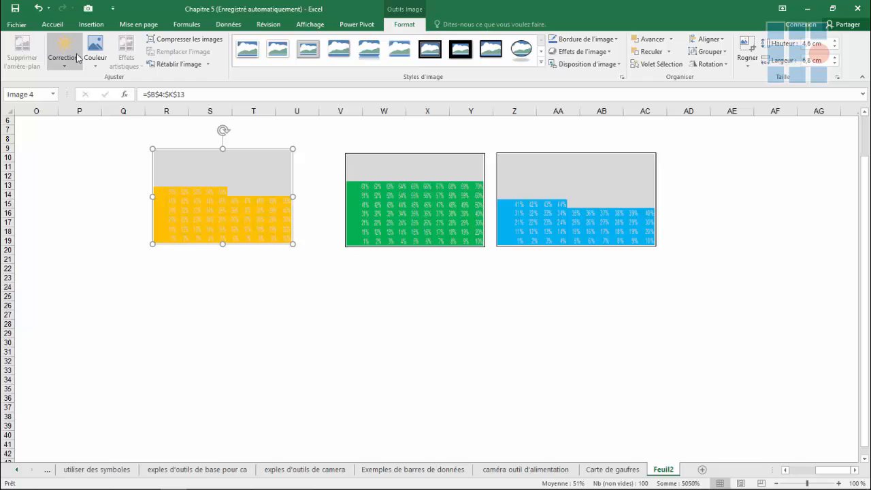
Insert a small text box on the grey part of the orange picture.
{"action": "left_click", "coordinate": [93, 25]}
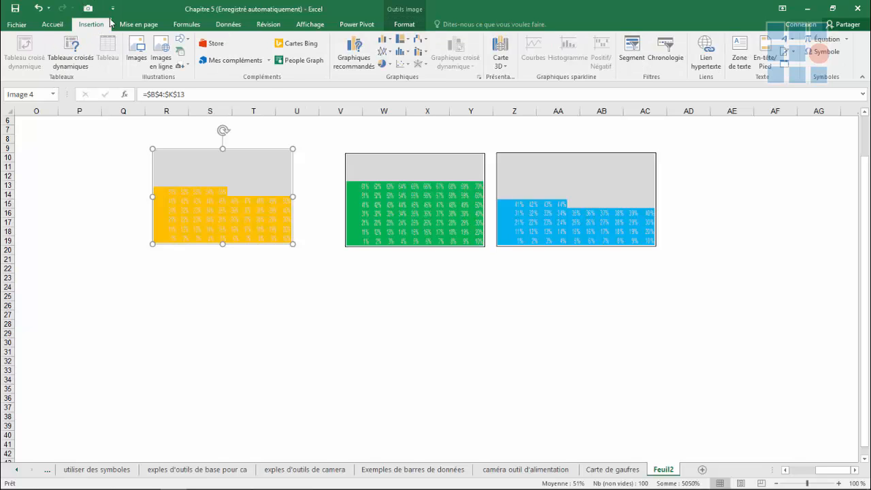
{"action": "left_click", "coordinate": [740, 68]}
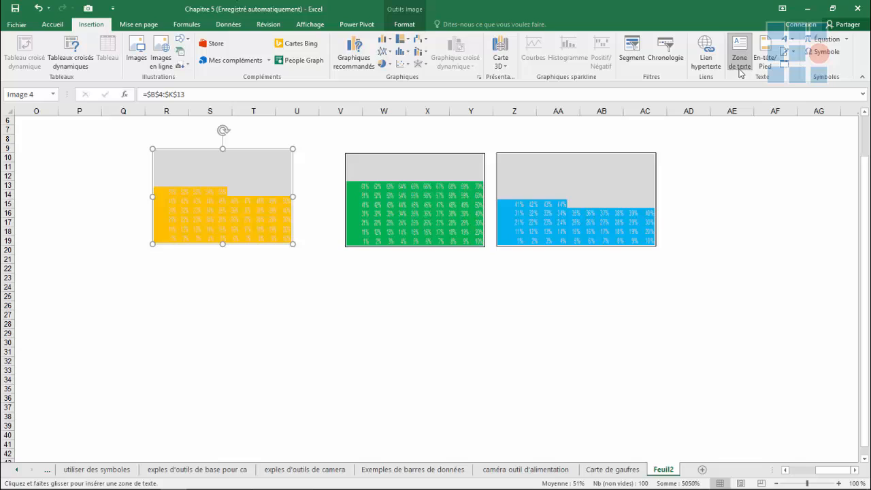
{"action": "left_click", "coordinate": [183, 164]}
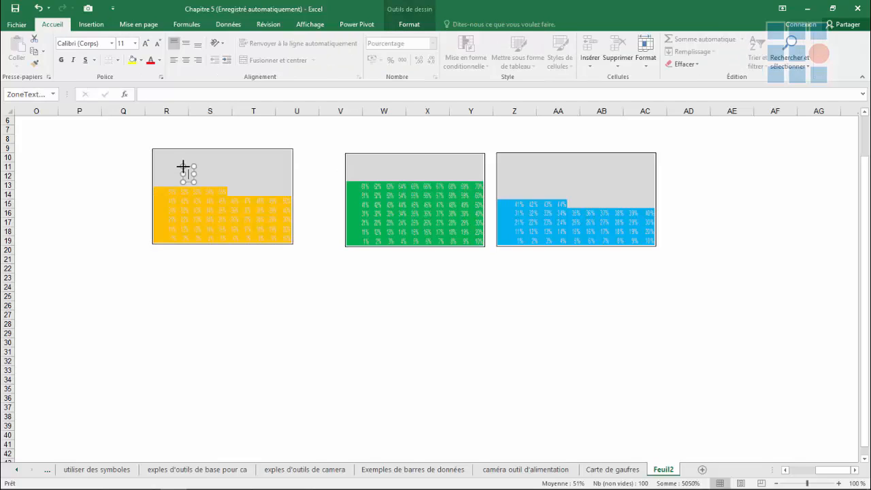
Link the text box on the orange picture to cell A2 with the formula =$A$2 and widen it slightly.
{"action": "left_click", "coordinate": [152, 96]}
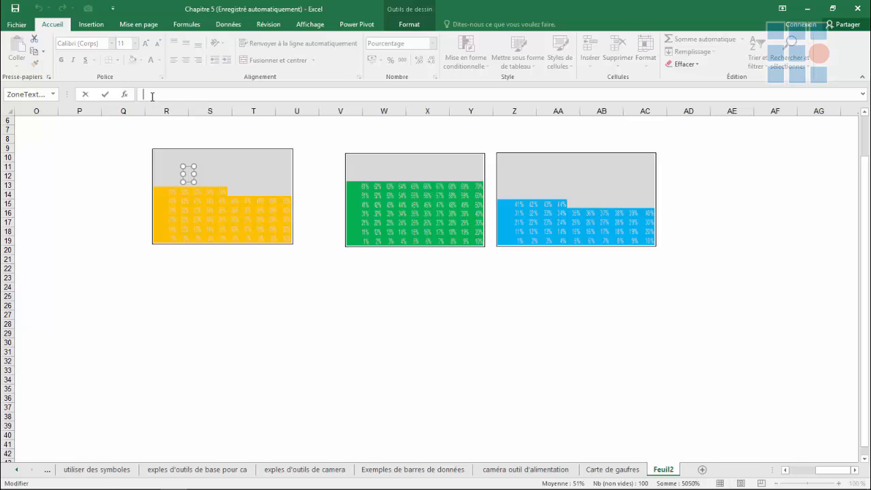
{"action": "type", "text": "="}
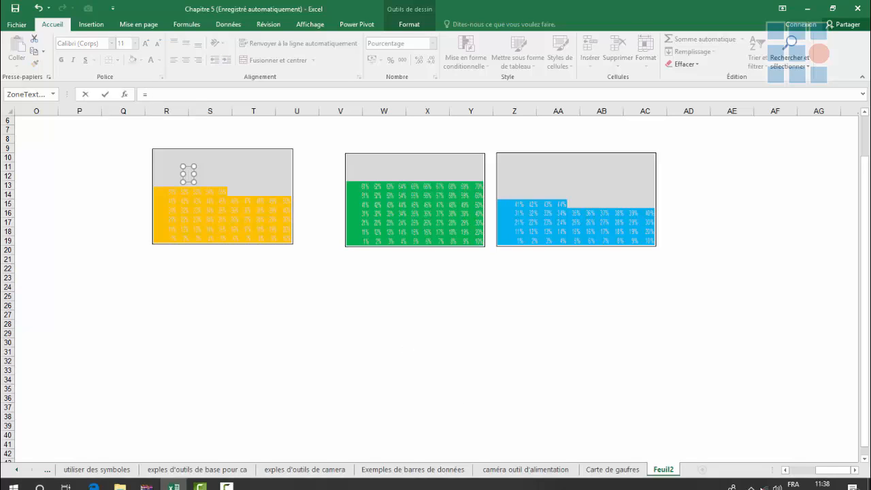
{"action": "left_click_drag", "start_coordinate": [818, 470], "coordinate": [792, 474]}
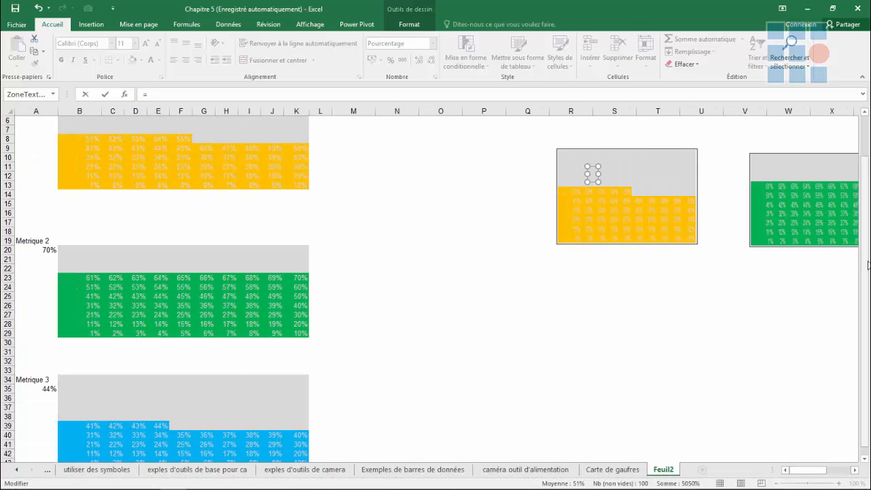
{"action": "scroll", "coordinate": [483, 162], "scroll_direction": "up", "scroll_amount": 2}
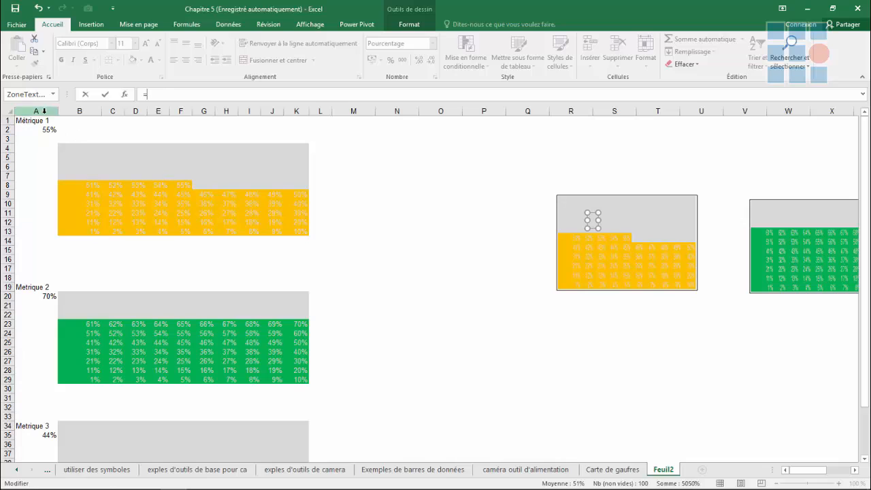
{"action": "left_click", "coordinate": [51, 129]}
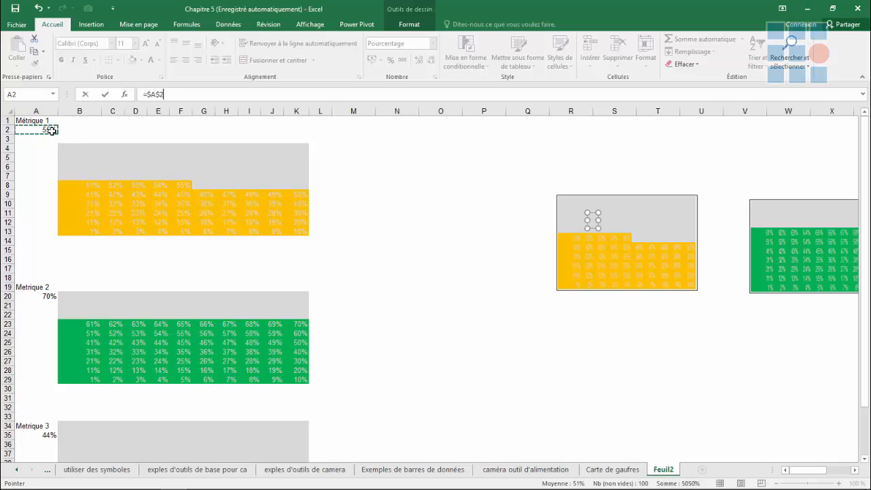
{"action": "key", "text": "Return"}
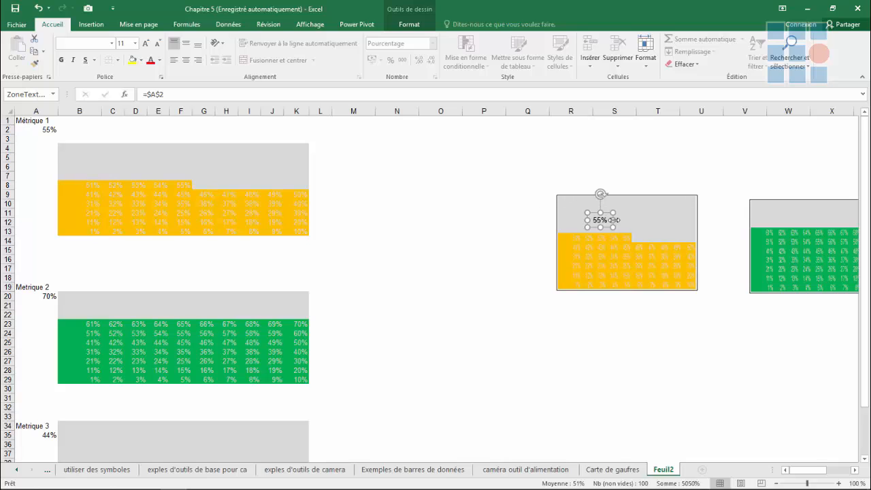
{"action": "left_click_drag", "start_coordinate": [614, 219], "coordinate": [615, 220]}
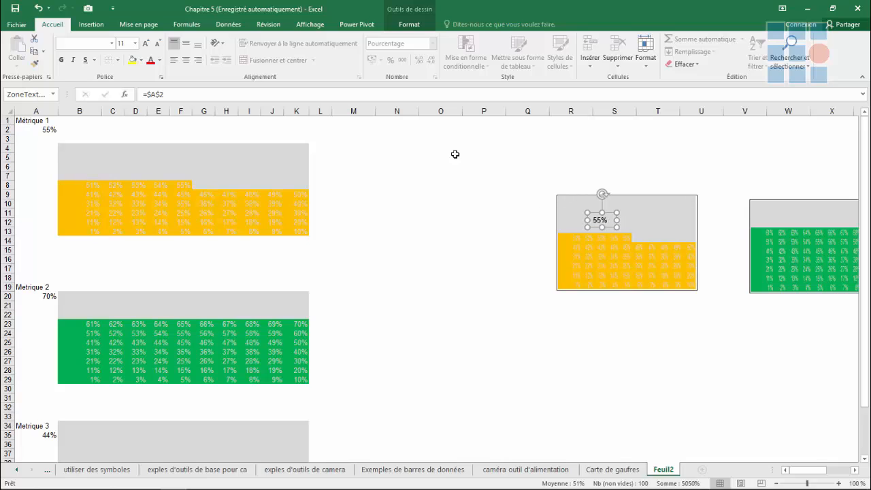
Give the linked percentage text box a black font colour and a yellow fill.
{"action": "left_click", "coordinate": [141, 60]}
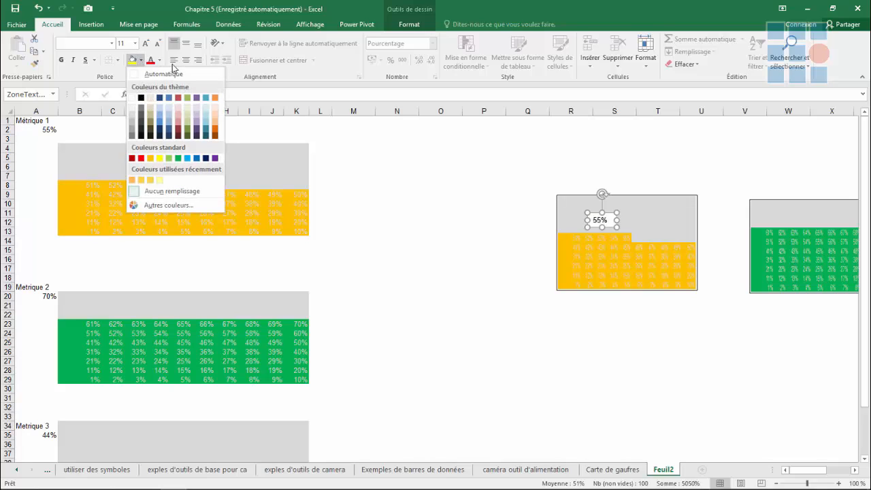
{"action": "left_click", "coordinate": [159, 60]}
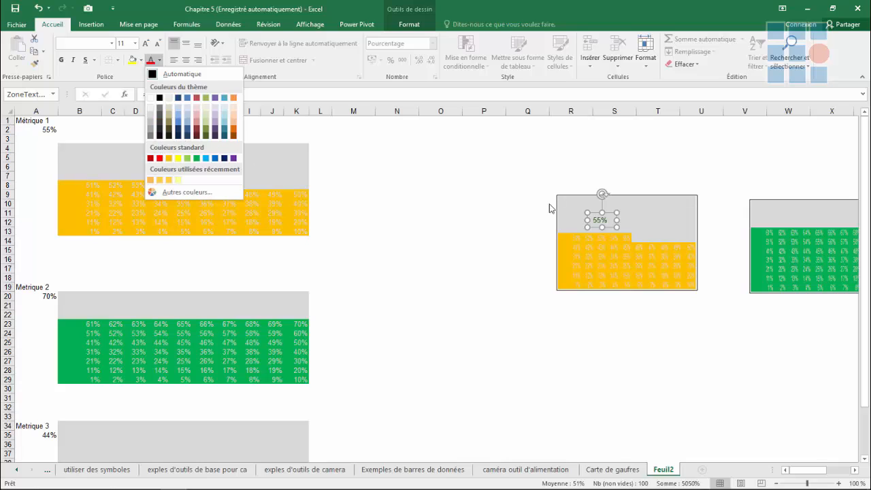
{"action": "left_click", "coordinate": [162, 102]}
{"action": "left_click", "coordinate": [141, 59]}
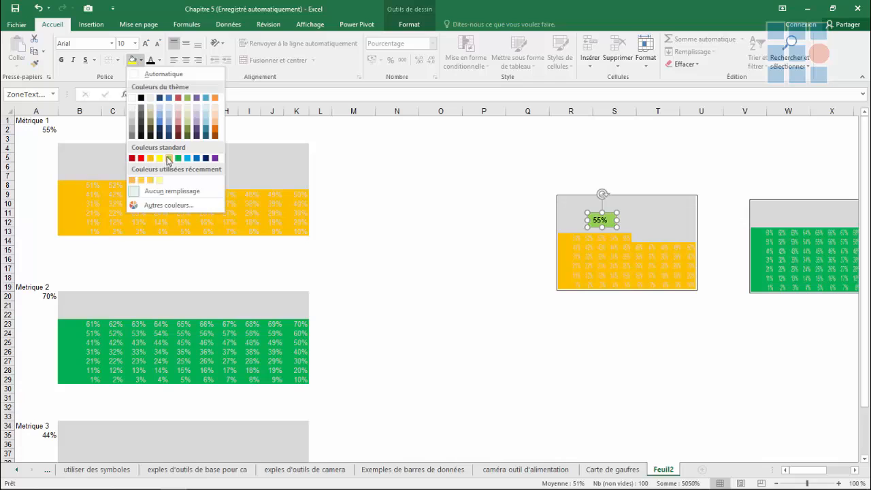
{"action": "left_click", "coordinate": [160, 158]}
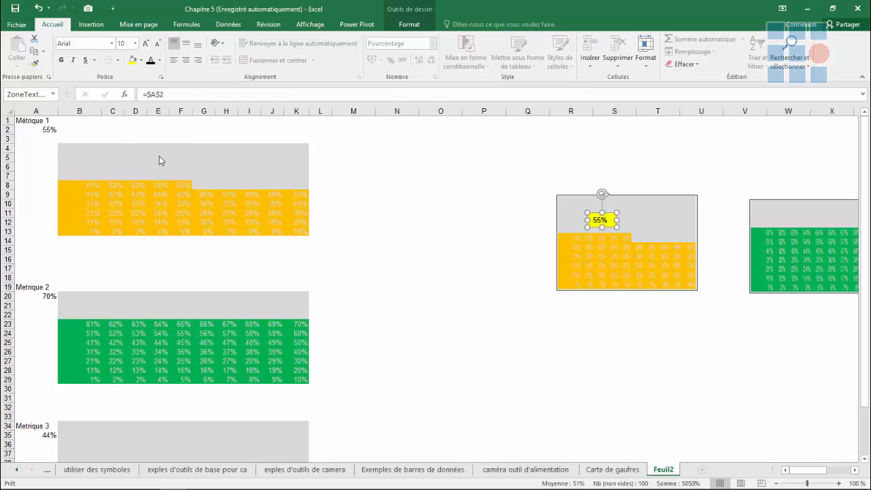
Add a wide text box above the orange picture reading "Metrique1".
{"action": "left_click", "coordinate": [616, 184]}
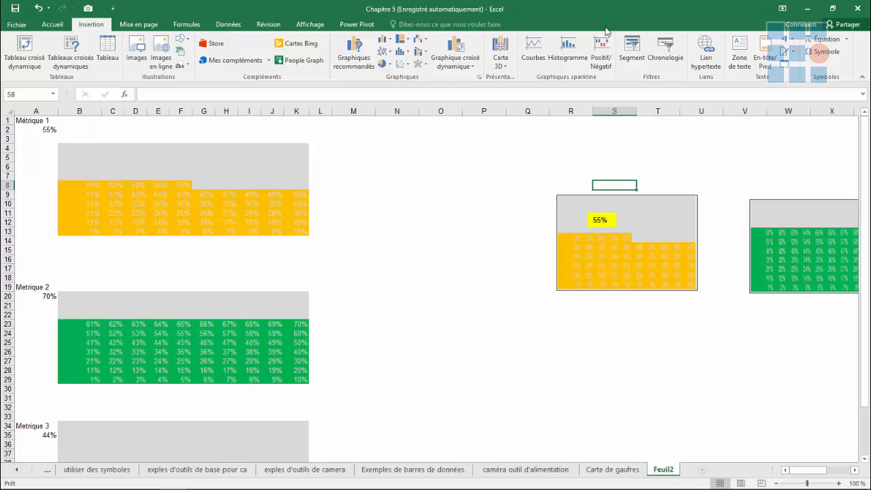
{"action": "left_click", "coordinate": [739, 53]}
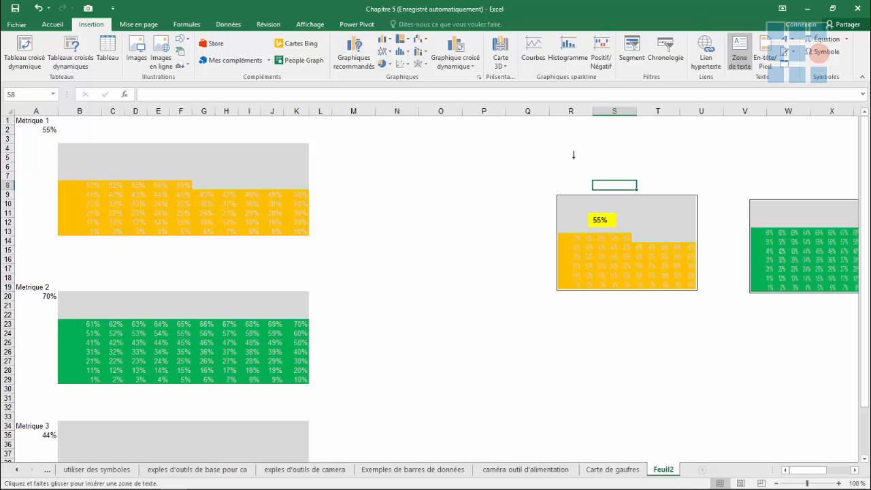
{"action": "left_click_drag", "start_coordinate": [556, 157], "coordinate": [685, 167]}
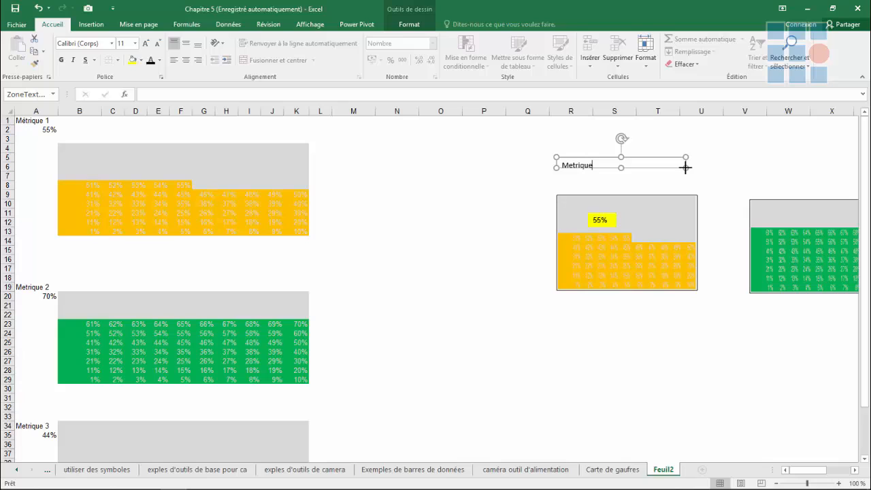
{"action": "left_click", "coordinate": [766, 168]}
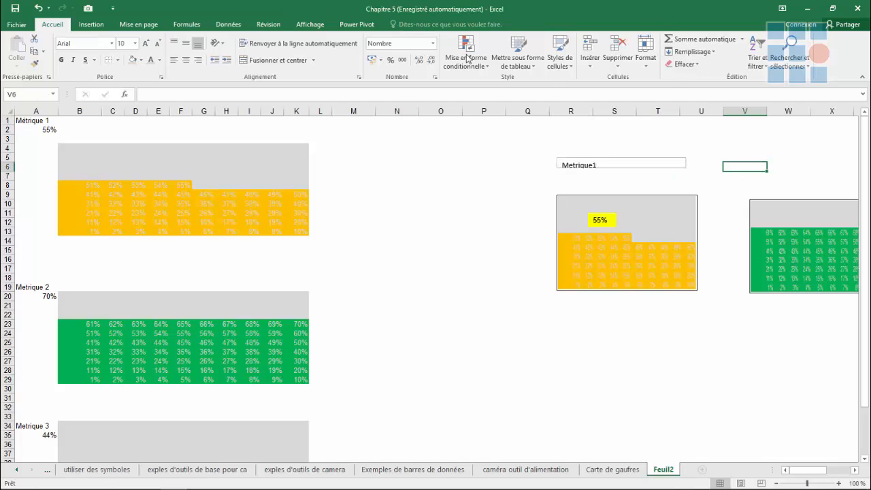
Add a text box above the green picture reading "Metrique 2".
{"action": "left_click", "coordinate": [91, 25]}
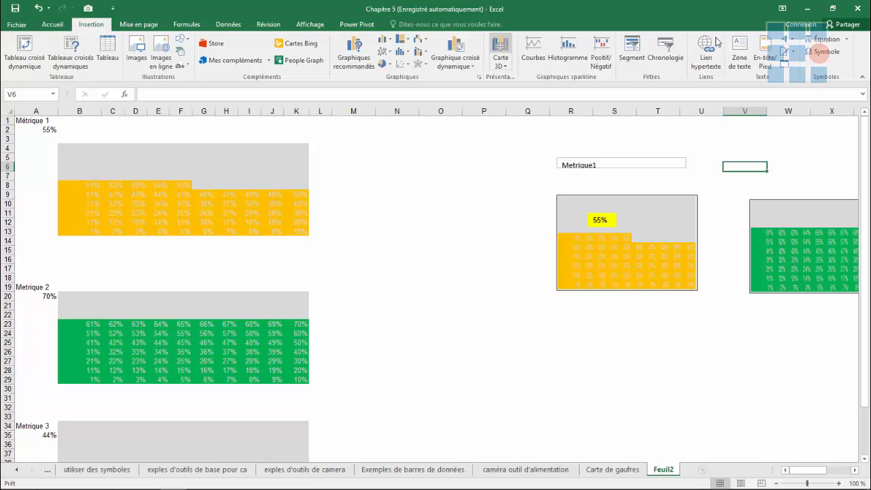
{"action": "left_click", "coordinate": [739, 53]}
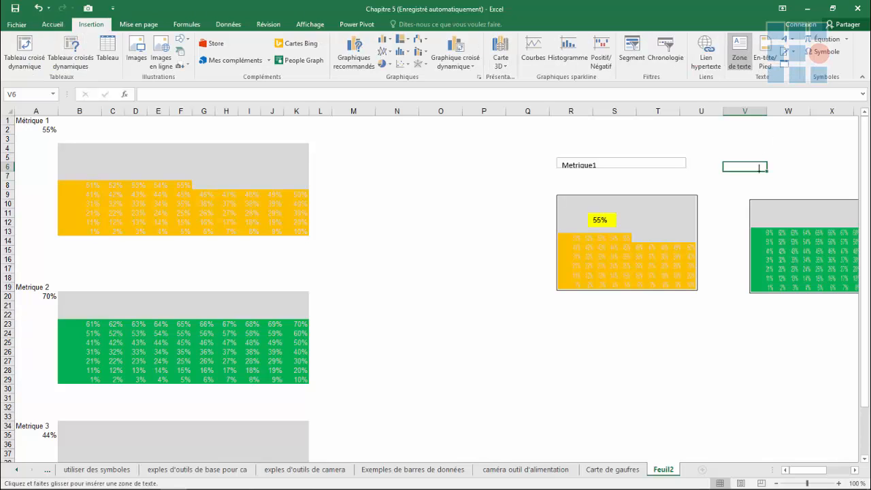
{"action": "left_click_drag", "start_coordinate": [759, 168], "coordinate": [820, 163]}
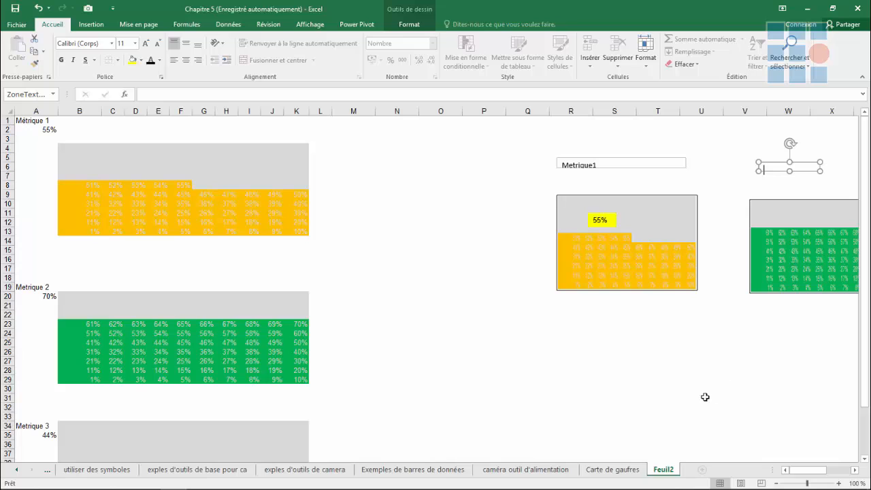
{"action": "left_click_drag", "start_coordinate": [814, 470], "coordinate": [826, 472]}
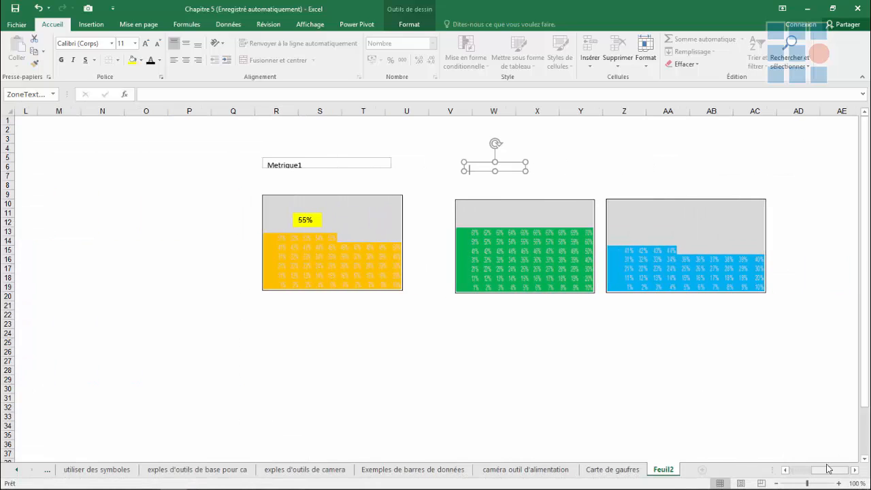
{"action": "left_click", "coordinate": [614, 168]}
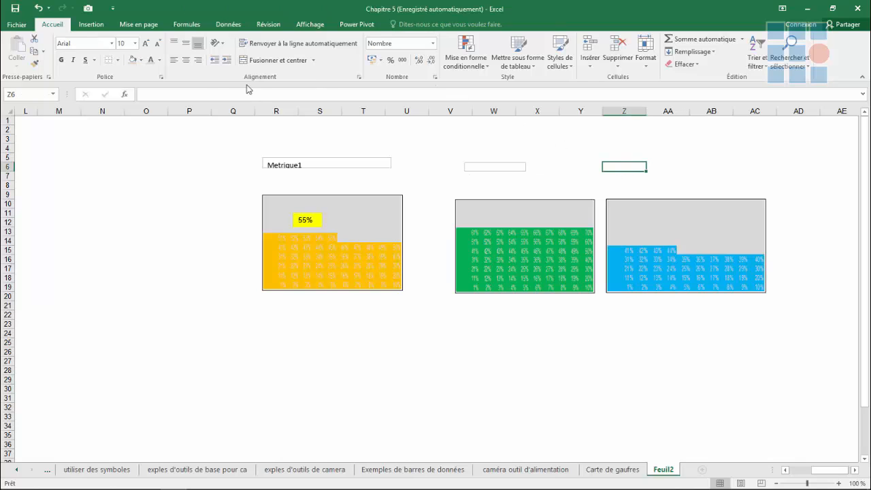
{"action": "left_click", "coordinate": [478, 166]}
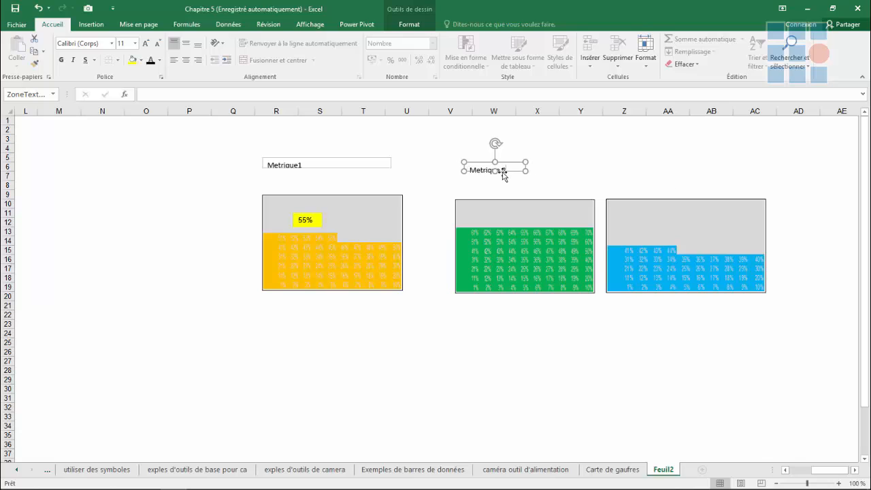
Fit the Metrique1 box to its text, and move the three pictures and the Metrique 2 label up and to the left.
{"action": "left_click_drag", "start_coordinate": [391, 168], "coordinate": [329, 173]}
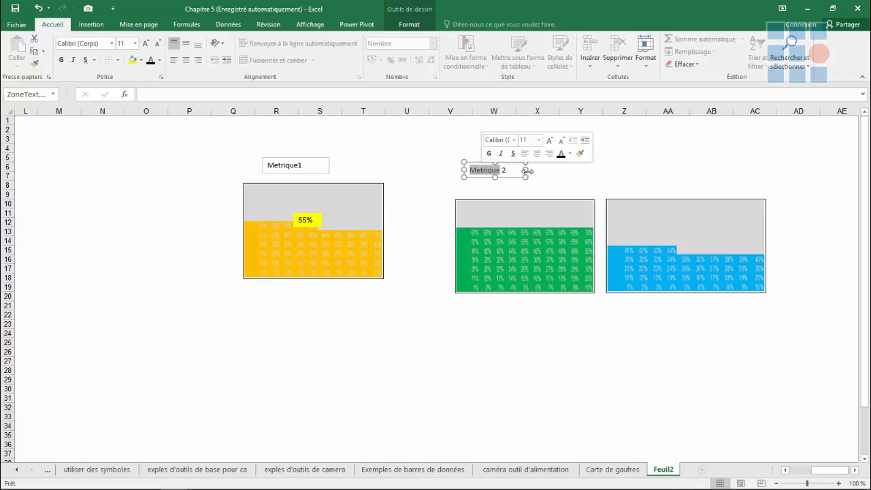
{"action": "left_click", "coordinate": [495, 169]}
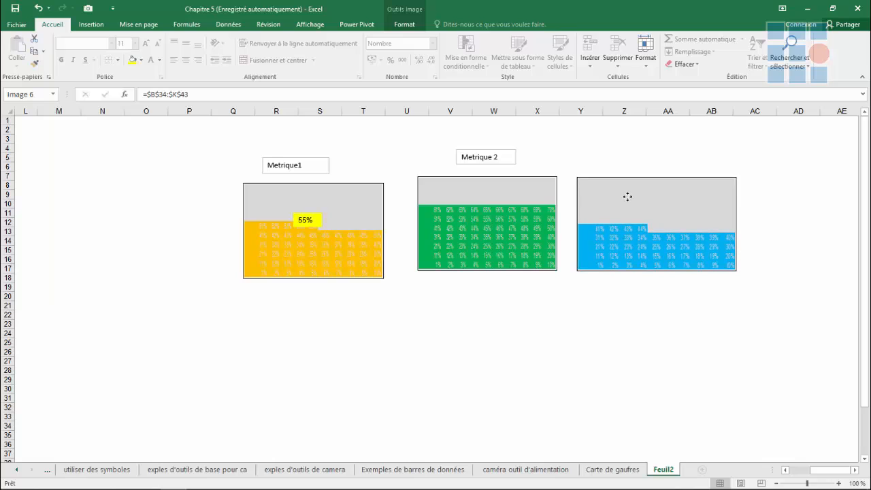
{"action": "left_click", "coordinate": [627, 196]}
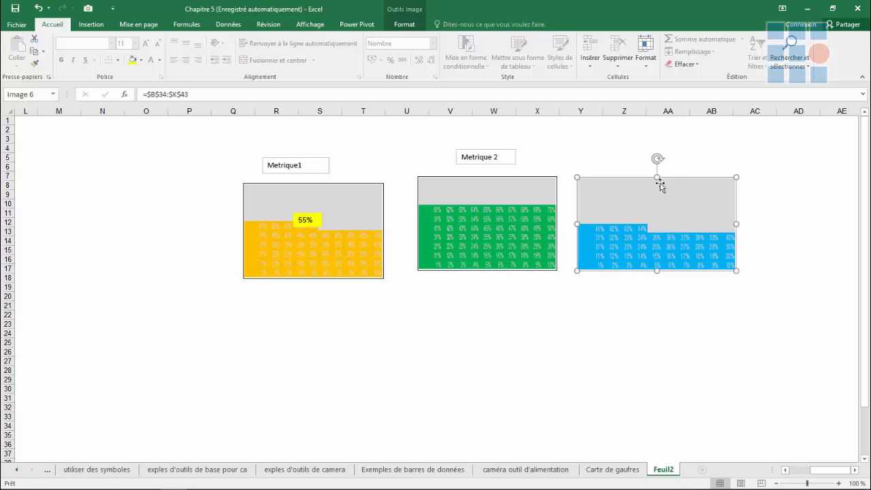
Add a text box above the blue picture reading "Metrique 3" and resize it to fit the text.
{"action": "left_click", "coordinate": [105, 27]}
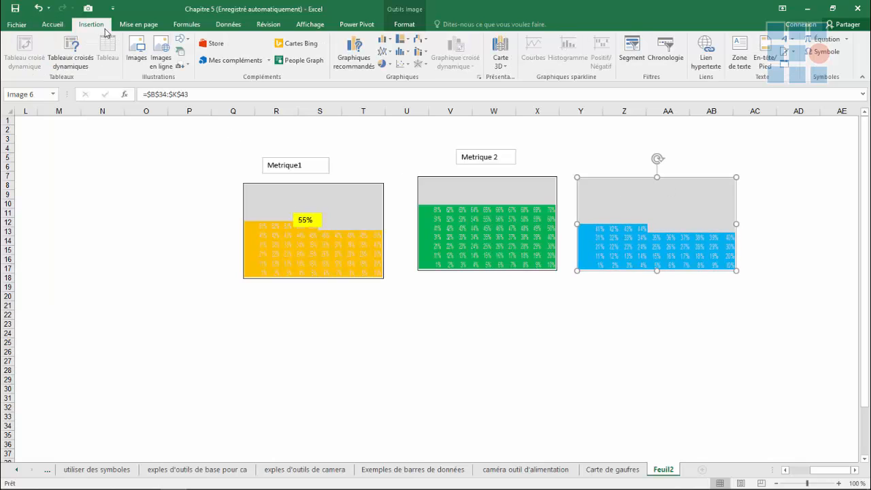
{"action": "left_click", "coordinate": [739, 62]}
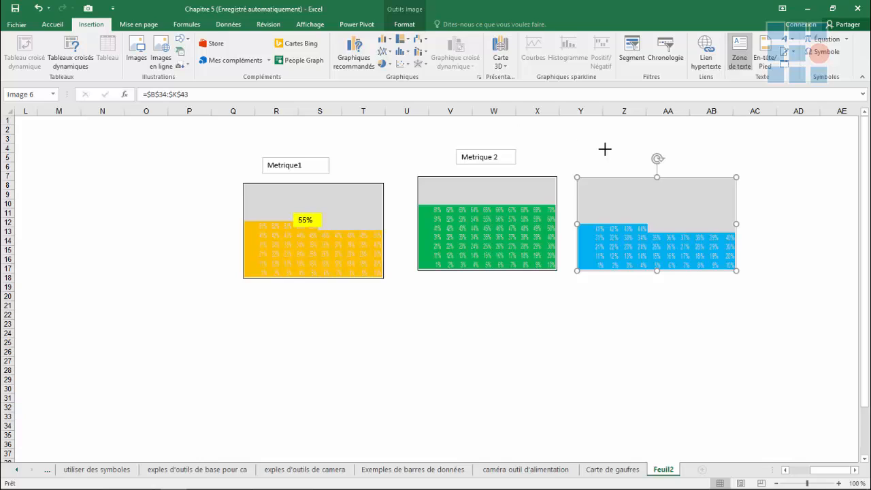
{"action": "left_click_drag", "start_coordinate": [595, 149], "coordinate": [691, 157]}
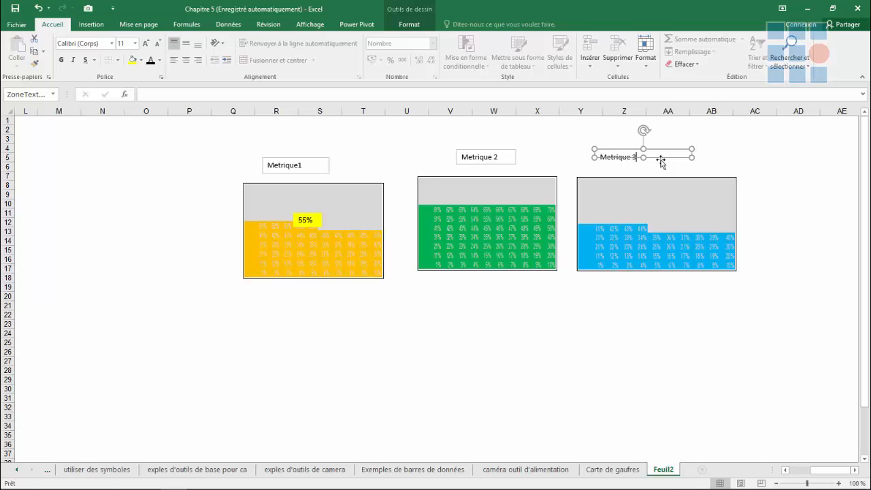
{"action": "mouse_move", "coordinate": [643, 158]}
{"action": "left_mouse_down"}
{"action": "mouse_move", "coordinate": [644, 166]}
{"action": "mouse_move", "coordinate": [655, 158]}
{"action": "left_mouse_up"}
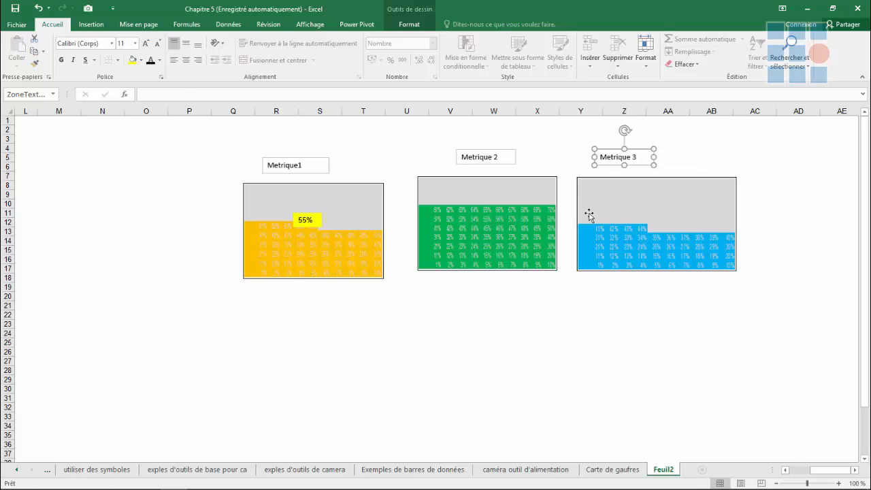
Draw an empty text box in the grey area of the green picture and another in that of the blue picture.
{"action": "left_click", "coordinate": [584, 208]}
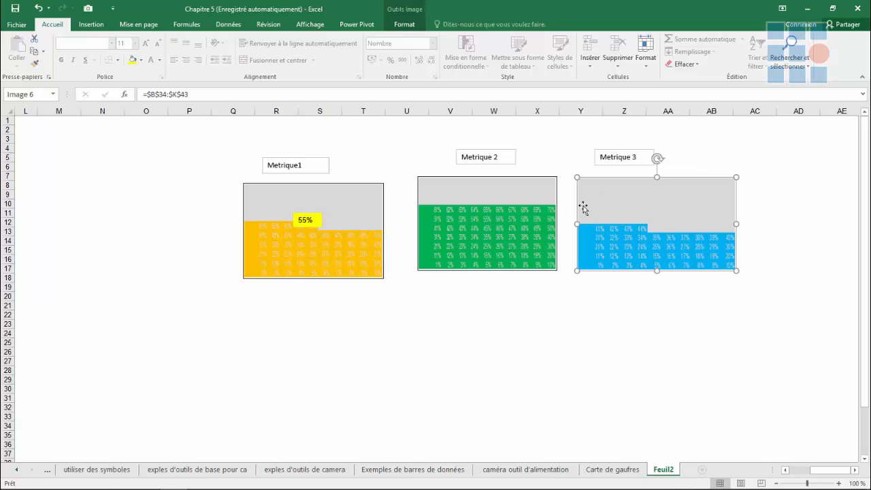
{"action": "left_click", "coordinate": [83, 25]}
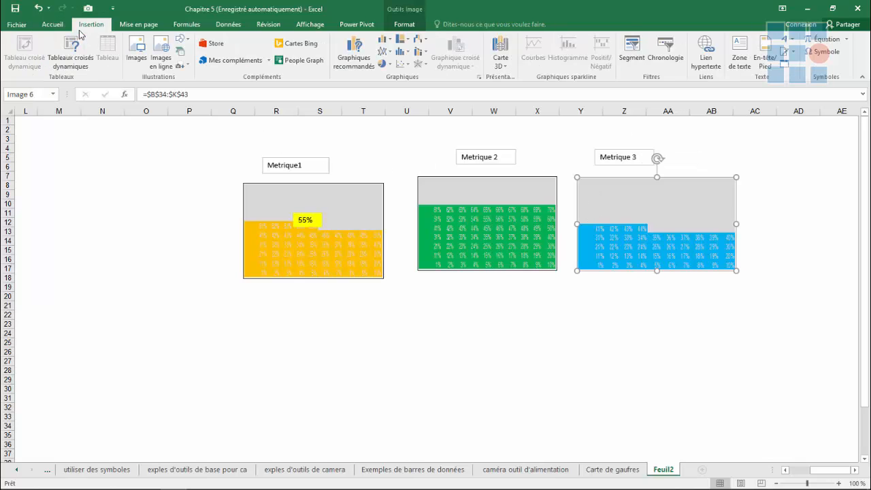
{"action": "left_click", "coordinate": [740, 59]}
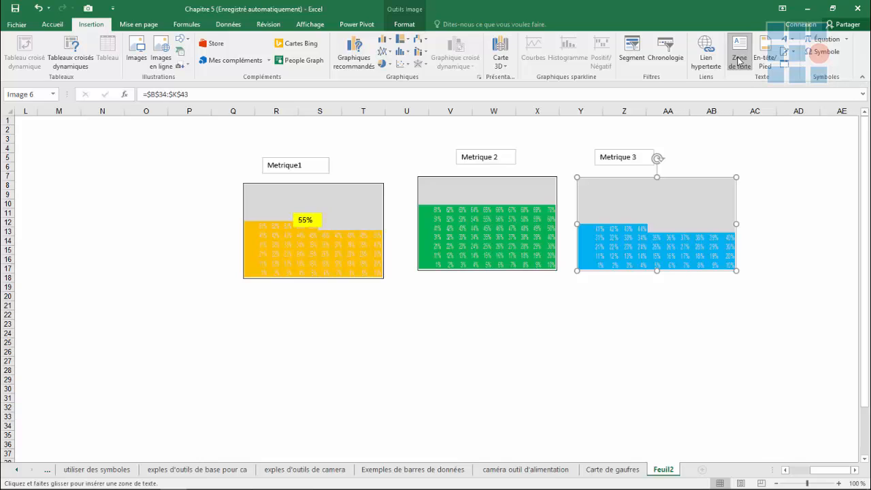
{"action": "left_click_drag", "start_coordinate": [463, 200], "coordinate": [498, 200]}
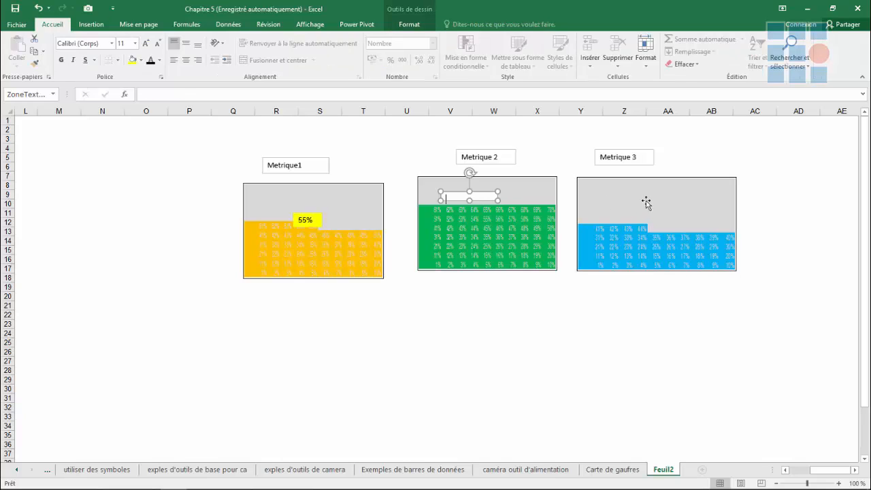
{"action": "left_click", "coordinate": [623, 196]}
{"action": "left_click", "coordinate": [745, 60]}
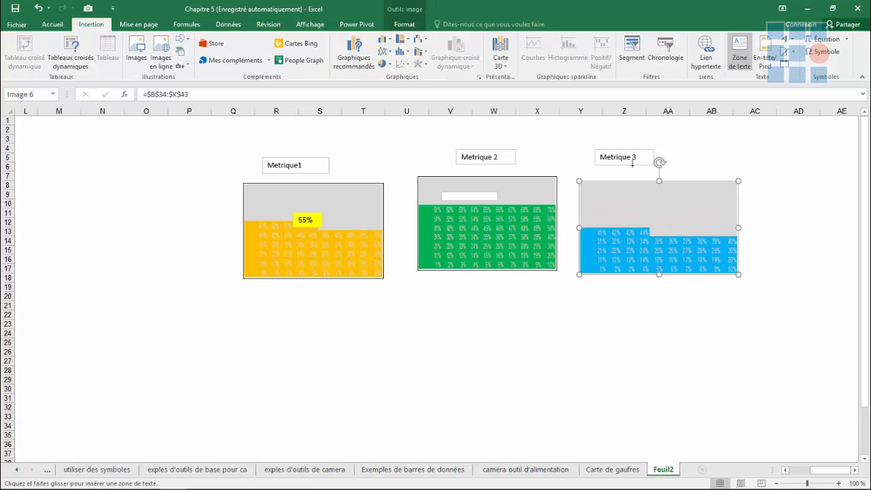
{"action": "left_click_drag", "start_coordinate": [607, 196], "coordinate": [670, 208]}
Link the text box on the green picture to cell A20 with =$A$20 and move it slightly up and to the left.
{"action": "left_click", "coordinate": [467, 194]}
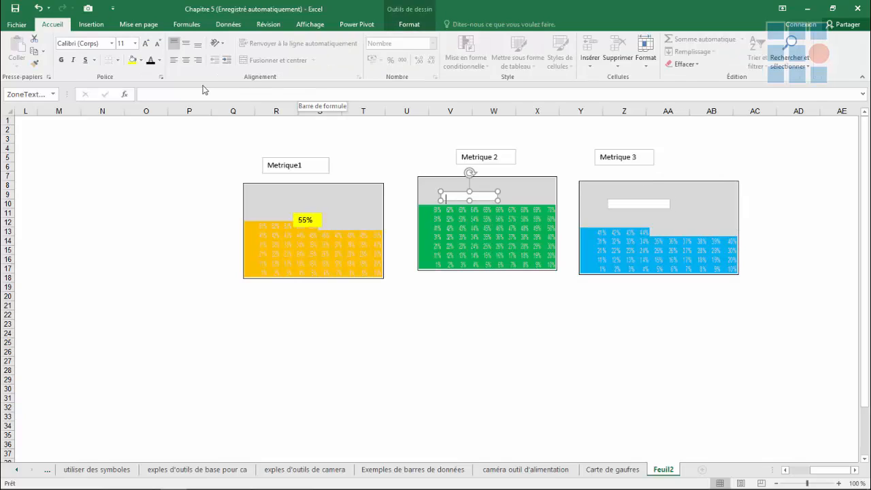
{"action": "left_click", "coordinate": [180, 92]}
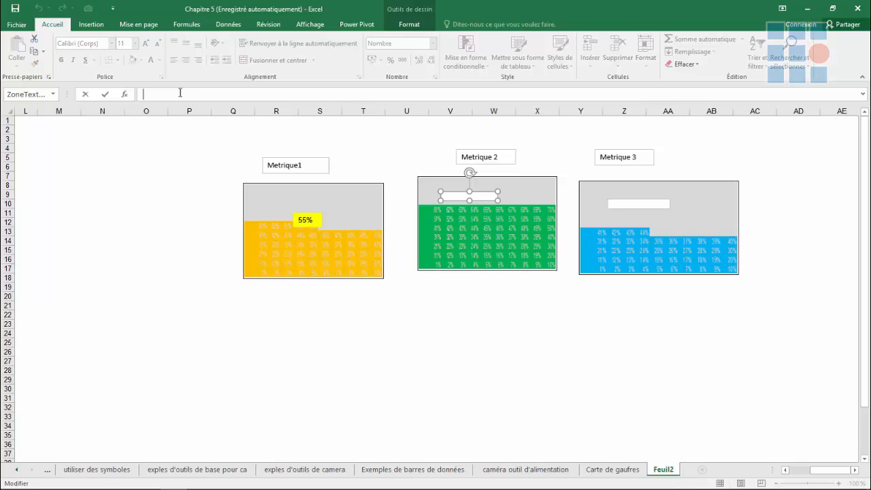
{"action": "type", "text": "="}
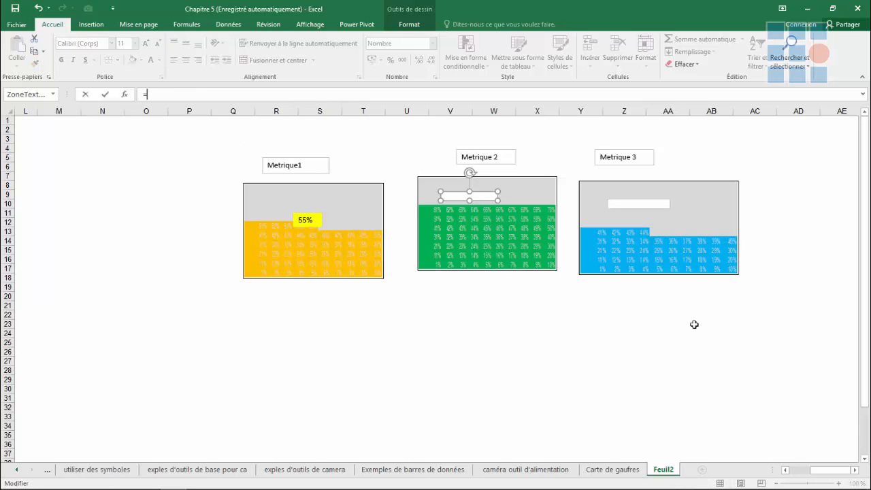
{"action": "left_click_drag", "start_coordinate": [819, 469], "coordinate": [778, 470]}
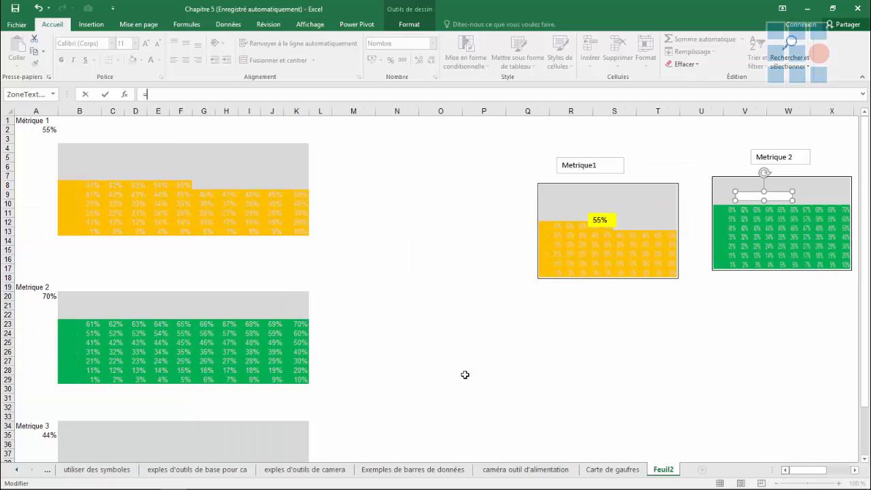
{"action": "left_click", "coordinate": [45, 294]}
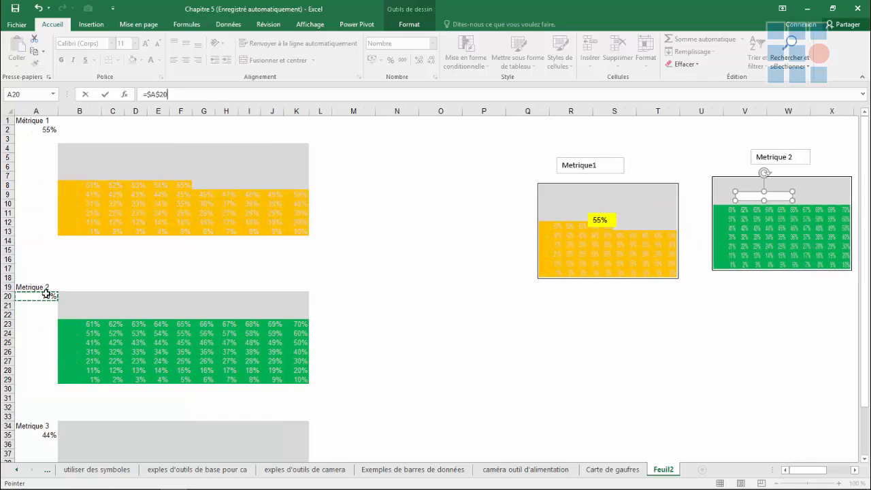
{"action": "key", "text": "Return"}
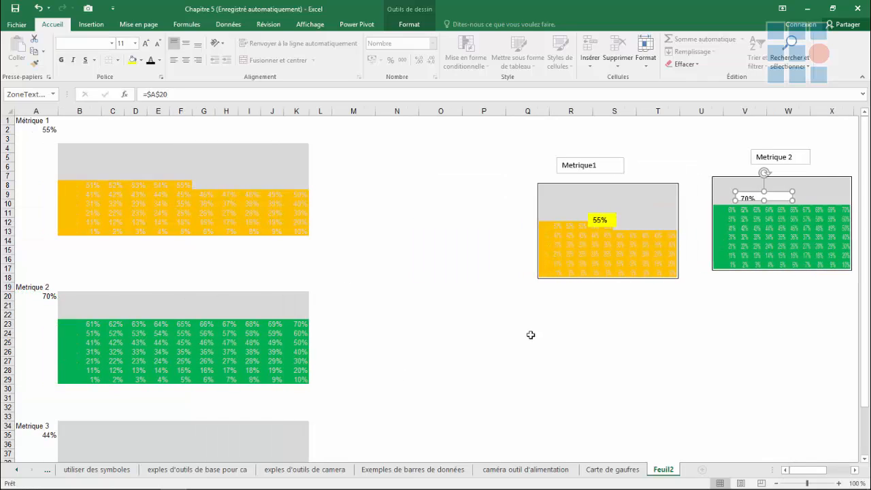
{"action": "left_click_drag", "start_coordinate": [753, 198], "coordinate": [745, 194]}
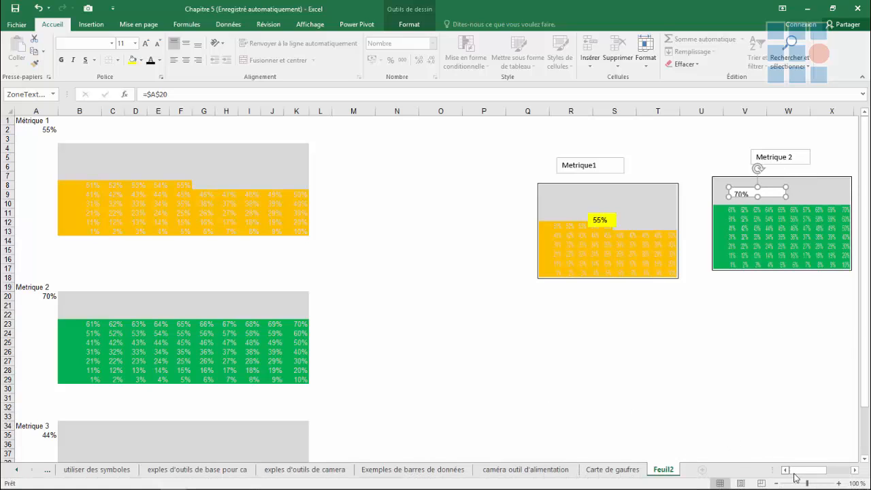
Link the text box on the blue picture to cell A35 with =$A$35.
{"action": "left_click_drag", "start_coordinate": [800, 471], "coordinate": [824, 471]}
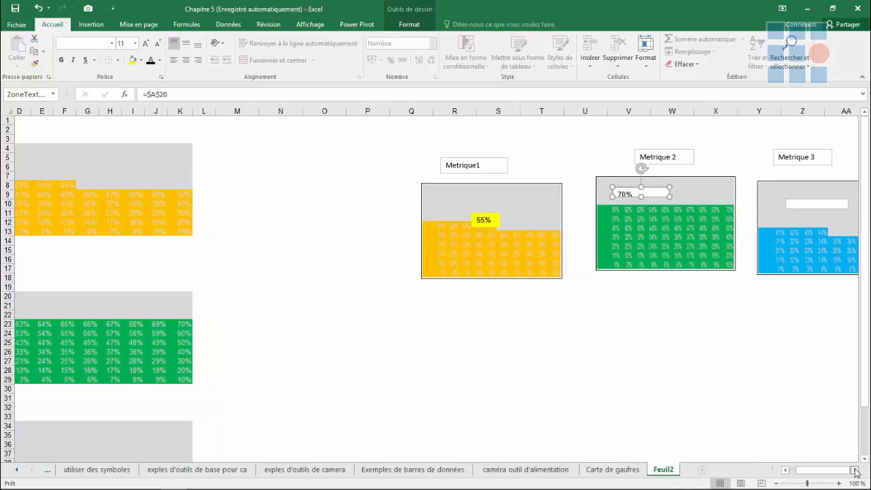
{"action": "left_click", "coordinate": [761, 202]}
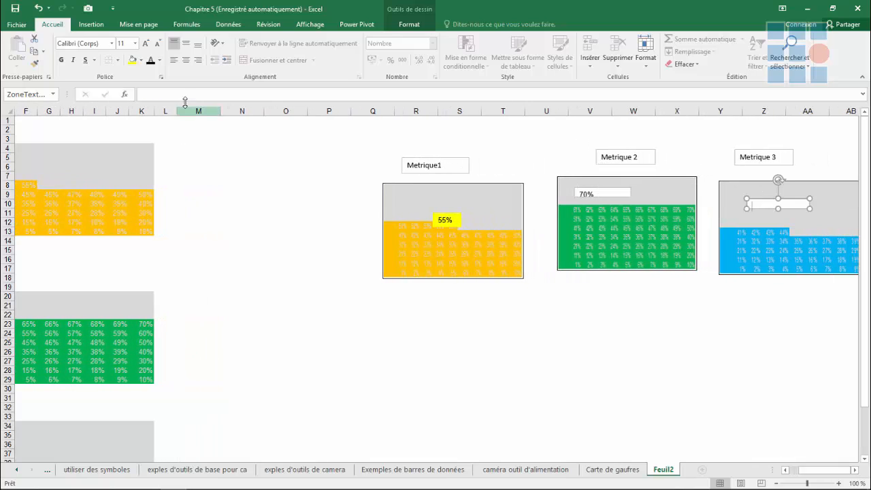
{"action": "left_click", "coordinate": [154, 92]}
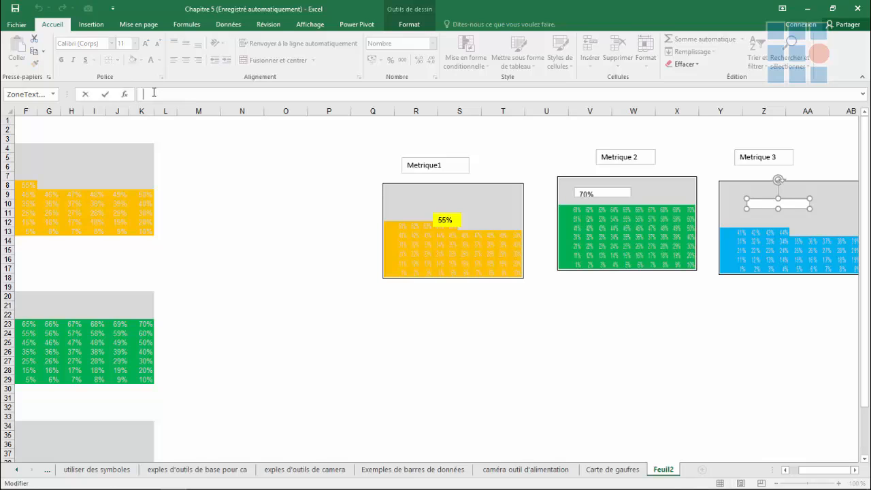
{"action": "type", "text": "="}
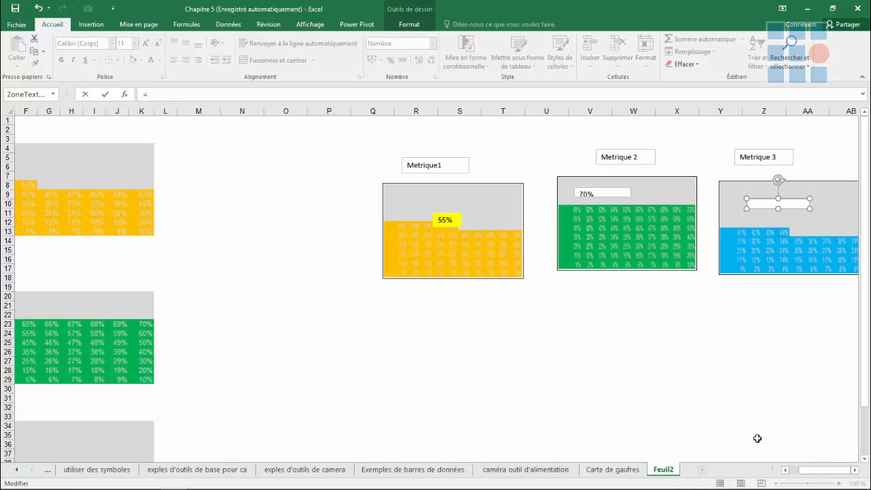
{"action": "left_click_drag", "start_coordinate": [831, 471], "coordinate": [811, 470]}
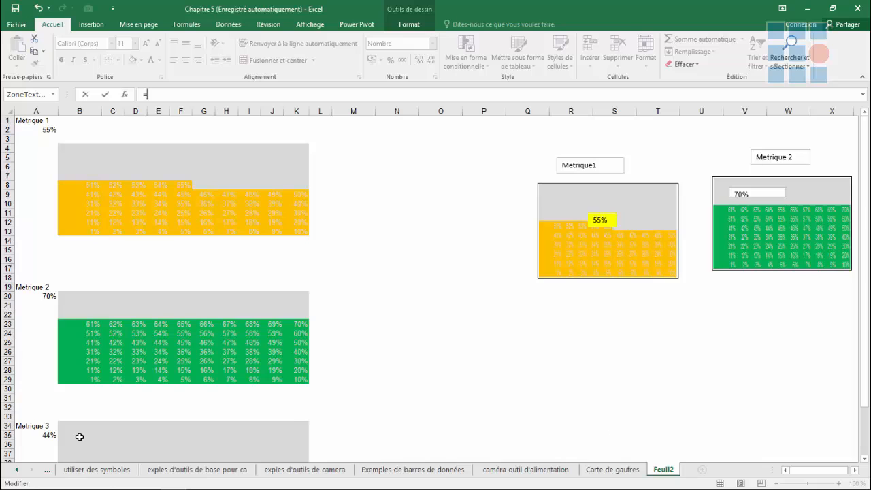
{"action": "left_click", "coordinate": [53, 433]}
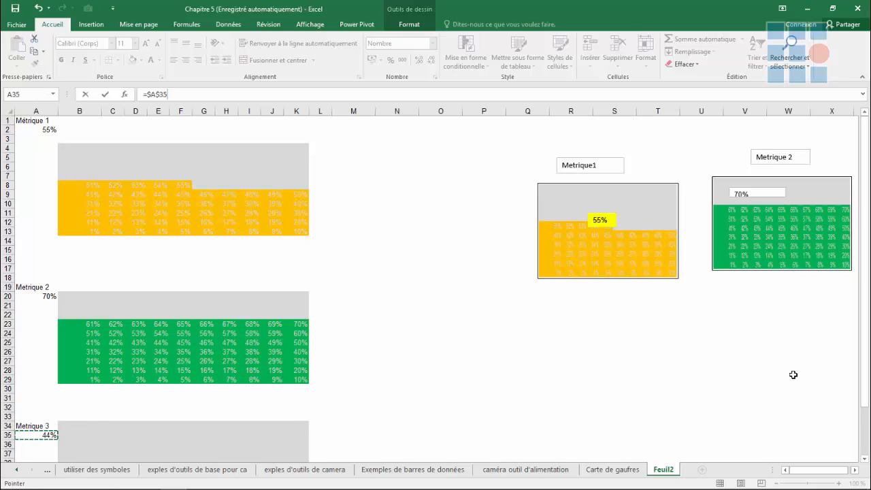
{"action": "key", "text": "Return"}
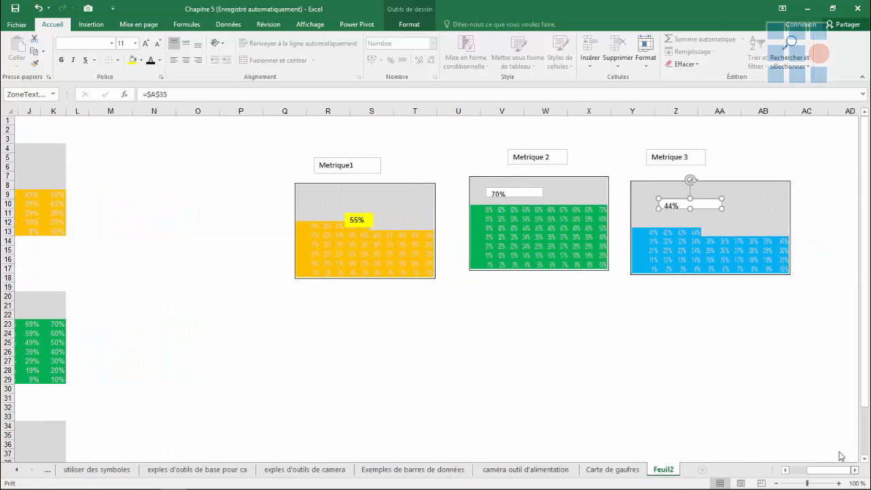
Fit the percentage boxes on the green and blue pictures to their values, and shift the orange and blue pictures' boxes up and left.
{"action": "left_click", "coordinate": [687, 209]}
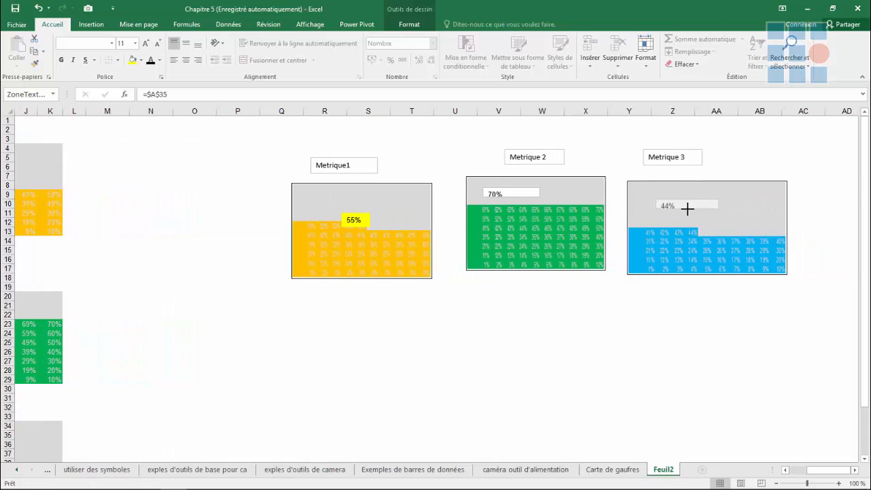
{"action": "left_click", "coordinate": [687, 209]}
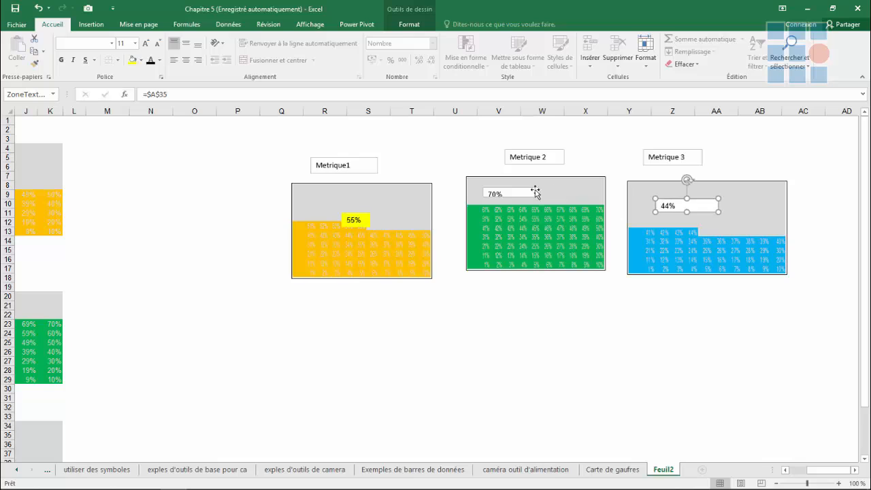
{"action": "left_click_drag", "start_coordinate": [355, 218], "coordinate": [343, 202]}
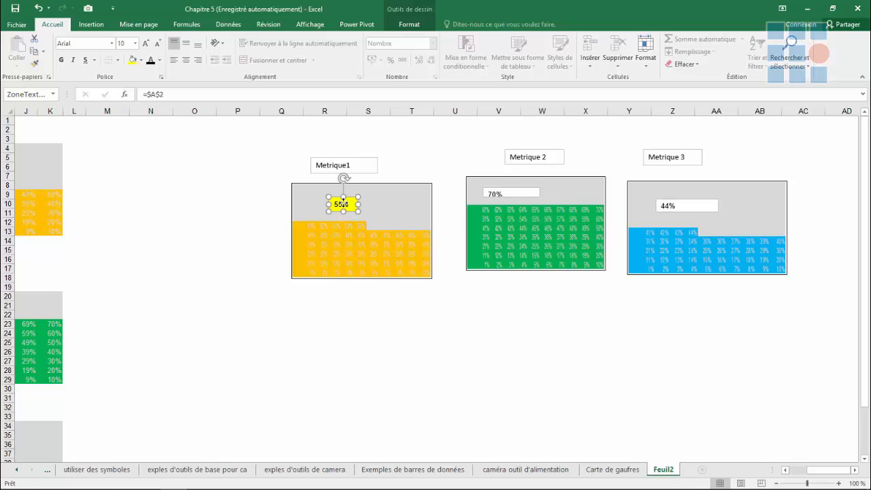
{"action": "left_click", "coordinate": [511, 195]}
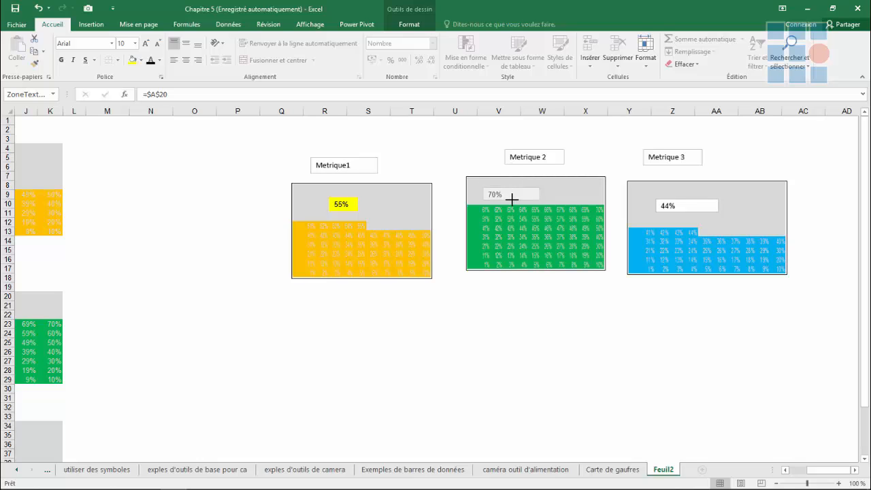
{"action": "left_click_drag", "start_coordinate": [540, 187], "coordinate": [520, 181]}
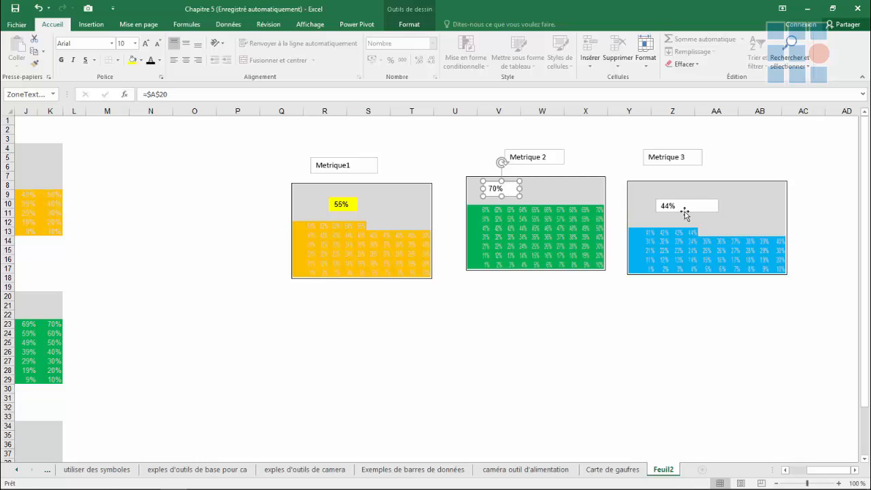
{"action": "left_click", "coordinate": [680, 205]}
{"action": "left_click_drag", "start_coordinate": [718, 211], "coordinate": [689, 213]}
{"action": "left_click_drag", "start_coordinate": [678, 211], "coordinate": [668, 202]}
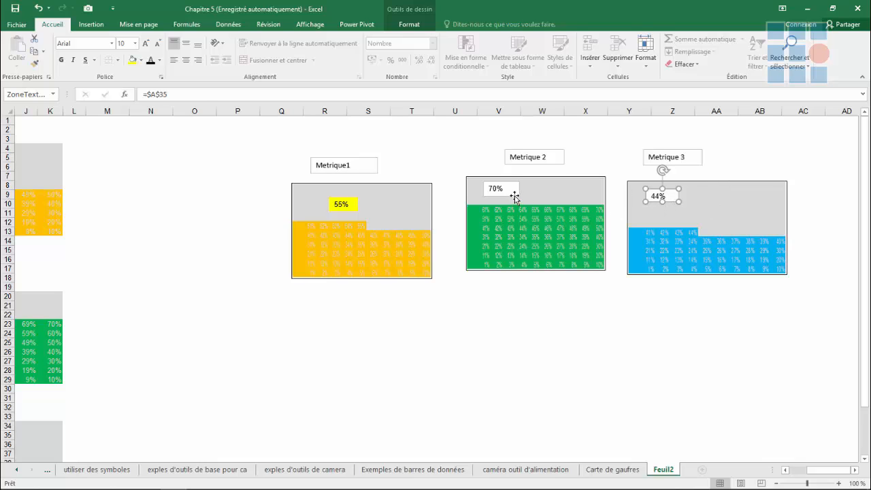
Fill the percentage boxes on the blue and green pictures with yellow.
{"action": "left_click", "coordinate": [134, 60]}
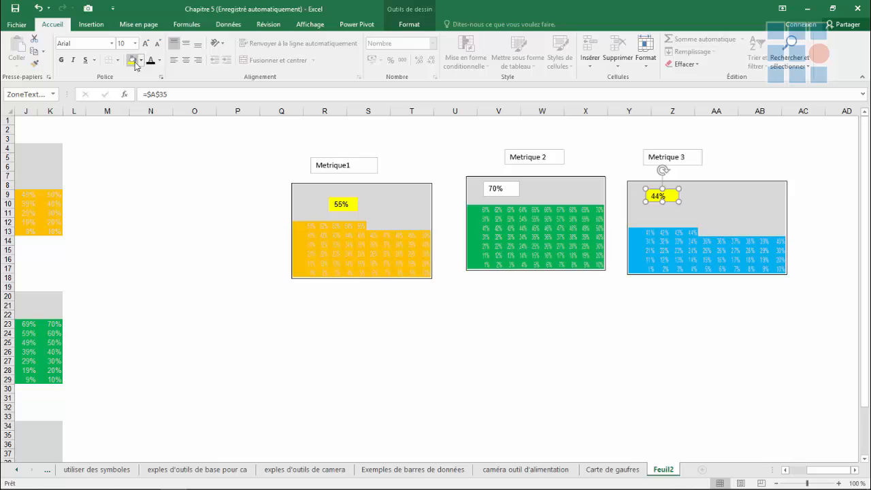
{"action": "left_click", "coordinate": [527, 188]}
{"action": "left_click", "coordinate": [499, 188]}
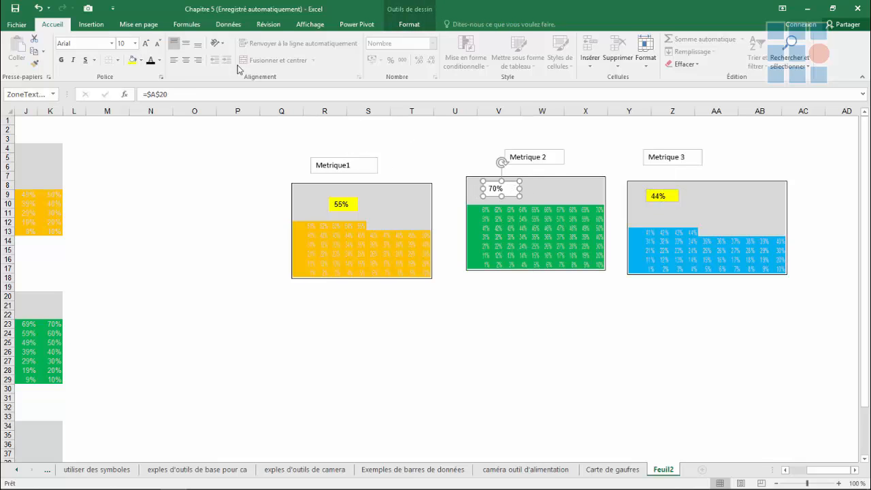
{"action": "left_click", "coordinate": [134, 60]}
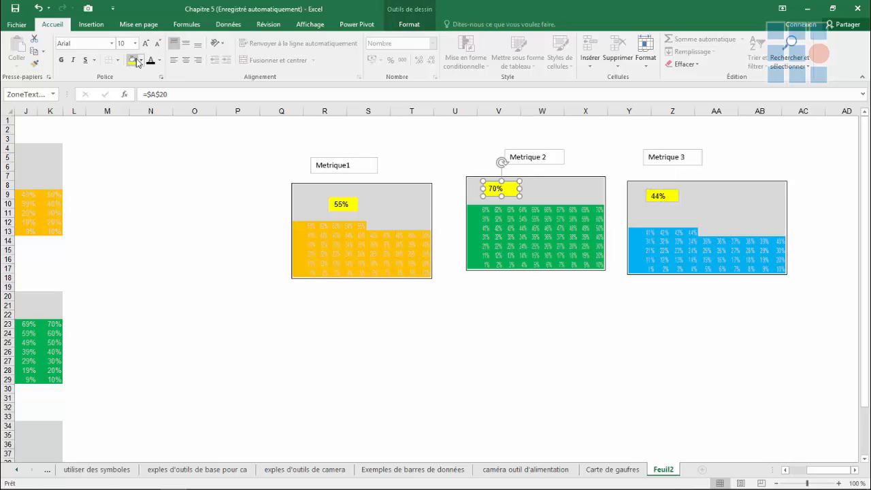
{"action": "left_click", "coordinate": [615, 324]}
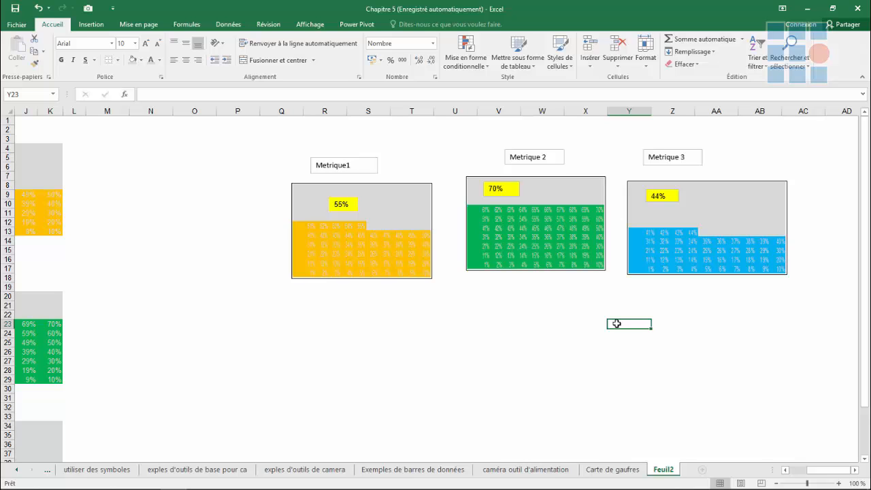
Preview the available picture styles on the blue Metrique 3 picture, including the reflected and rotated frames.
{"action": "left_click", "coordinate": [530, 249]}
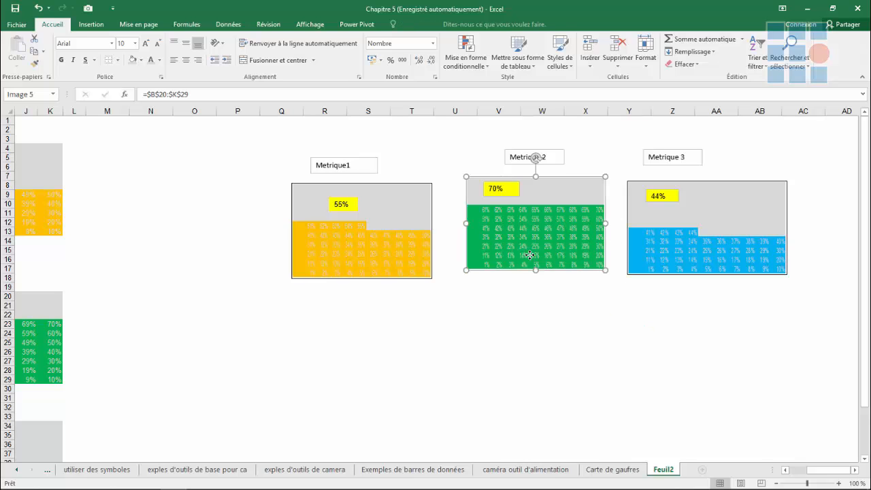
{"action": "left_click", "coordinate": [390, 238]}
{"action": "left_click", "coordinate": [710, 200]}
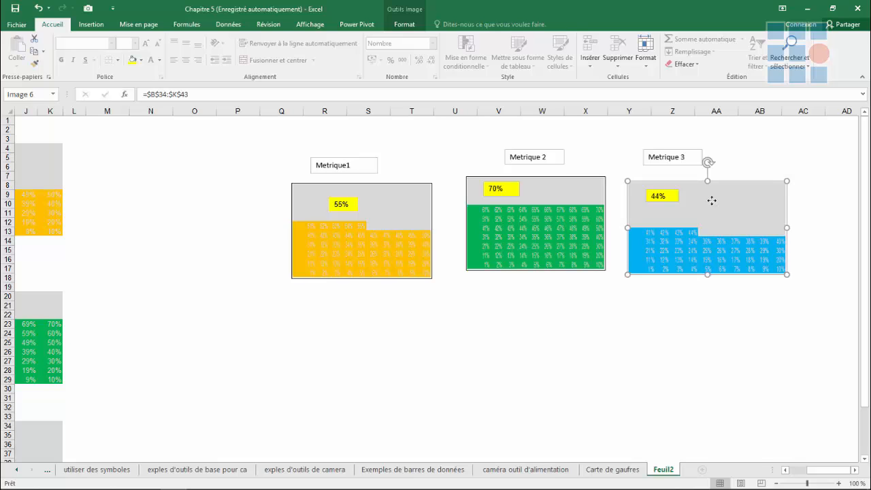
{"action": "left_click", "coordinate": [402, 25]}
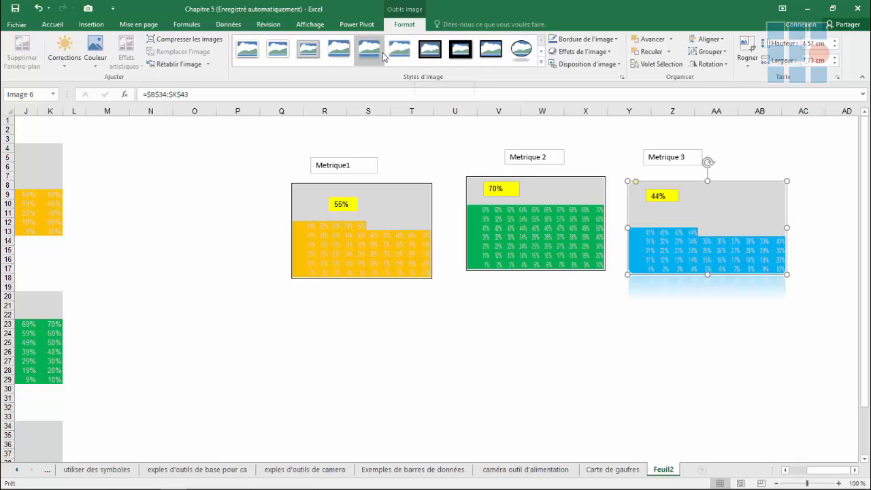
{"action": "left_click", "coordinate": [540, 61]}
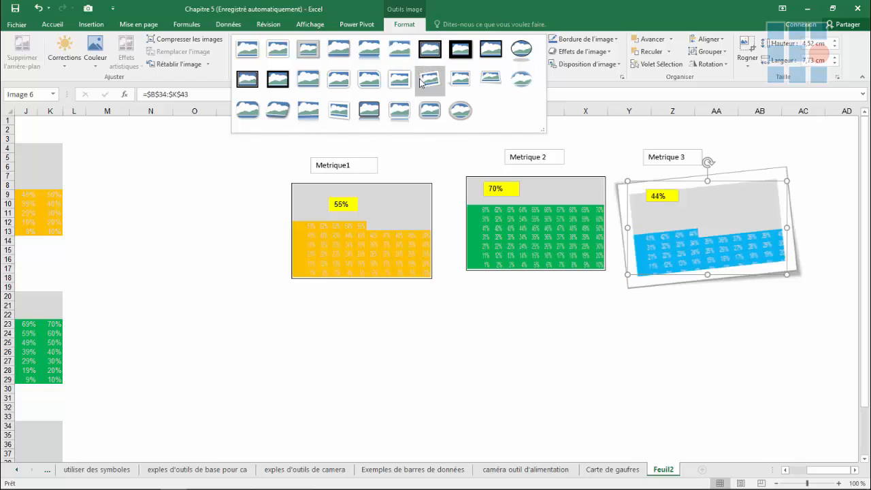
{"action": "left_click", "coordinate": [714, 295]}
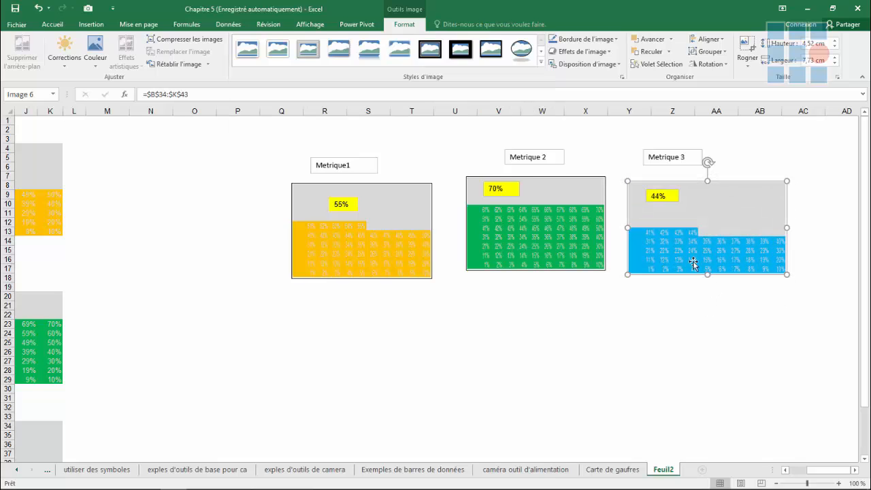
{"action": "left_click", "coordinate": [551, 266]}
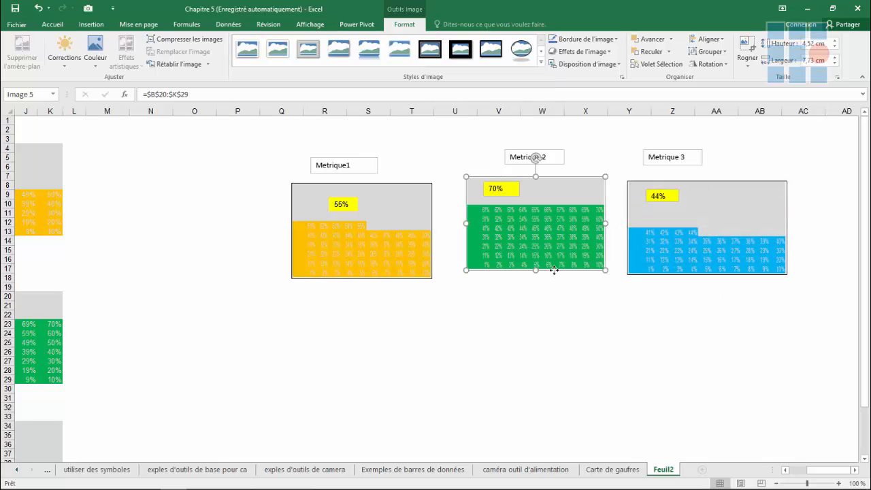
Try tilting the blue Metrique 3 picture with a 3D Y rotation of 40°.
{"action": "left_click", "coordinate": [670, 243]}
{"action": "right_click", "coordinate": [677, 244]}
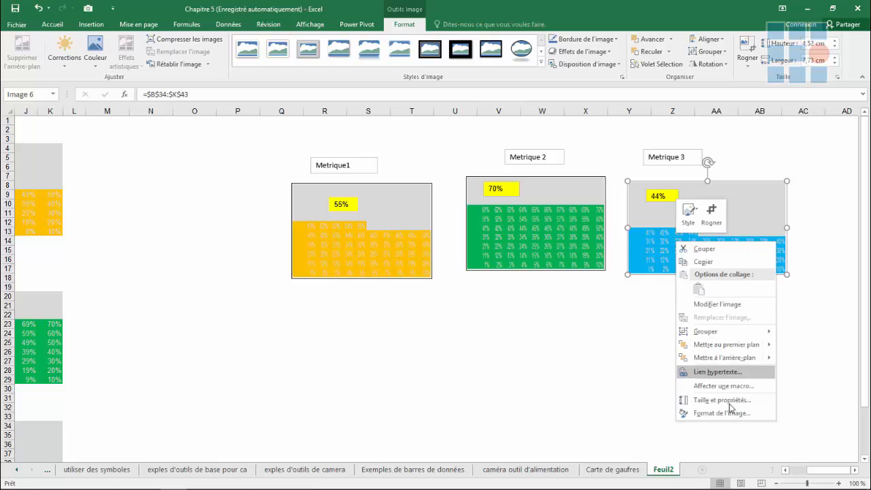
{"action": "left_click", "coordinate": [725, 412]}
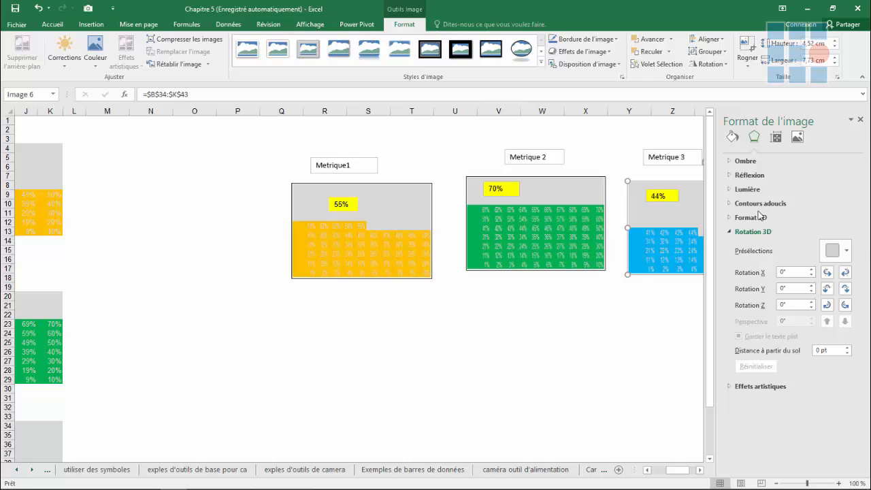
{"action": "left_click", "coordinate": [811, 307]}
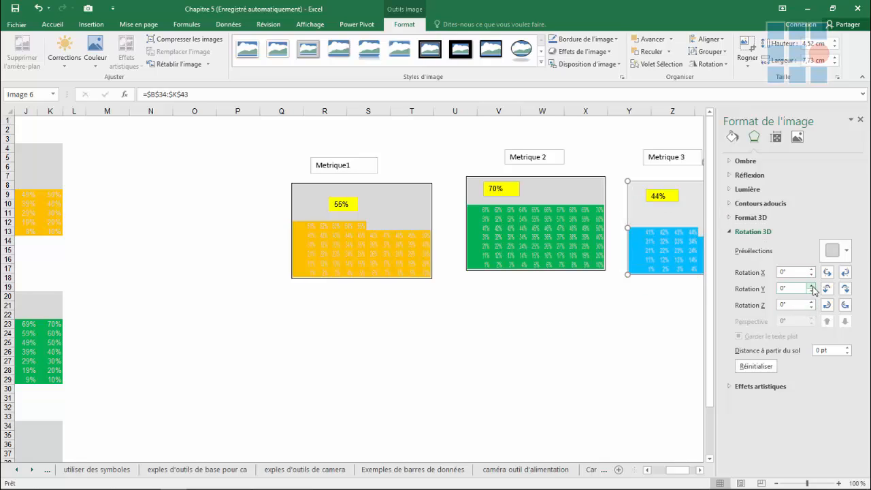
{"action": "left_click", "coordinate": [812, 285]}
{"action": "left_click", "coordinate": [812, 285]}
{"action": "left_click", "coordinate": [811, 285]}
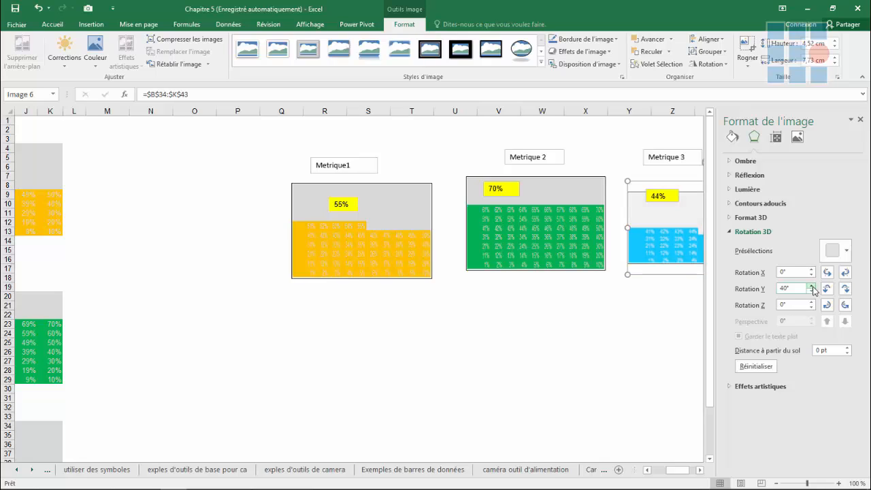
Return the blue picture's 3D Y rotation to 0°.
{"action": "left_click", "coordinate": [810, 291]}
{"action": "left_click", "coordinate": [811, 291]}
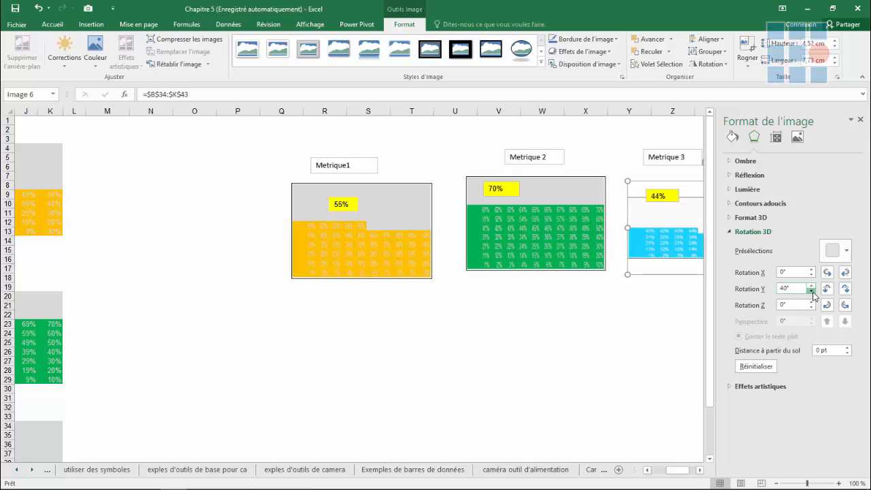
{"action": "left_click", "coordinate": [811, 291]}
{"action": "left_click", "coordinate": [811, 291]}
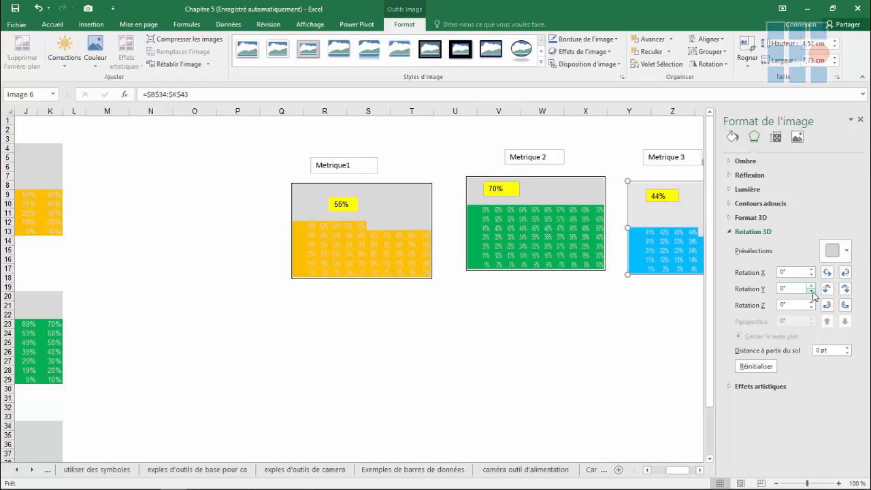
Examine the recolouring presets and the fill and line options for the blue picture, and leave its formatting by selecting cell V26.
{"action": "left_click", "coordinate": [797, 138]}
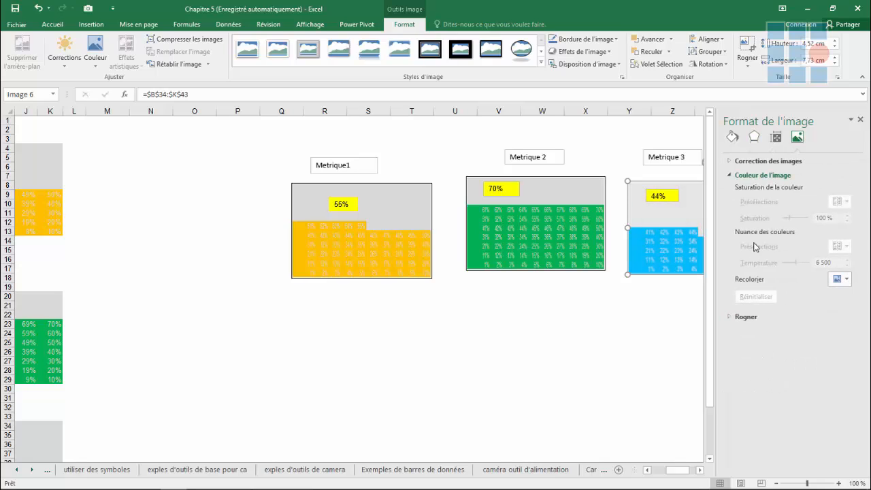
{"action": "left_click", "coordinate": [847, 280]}
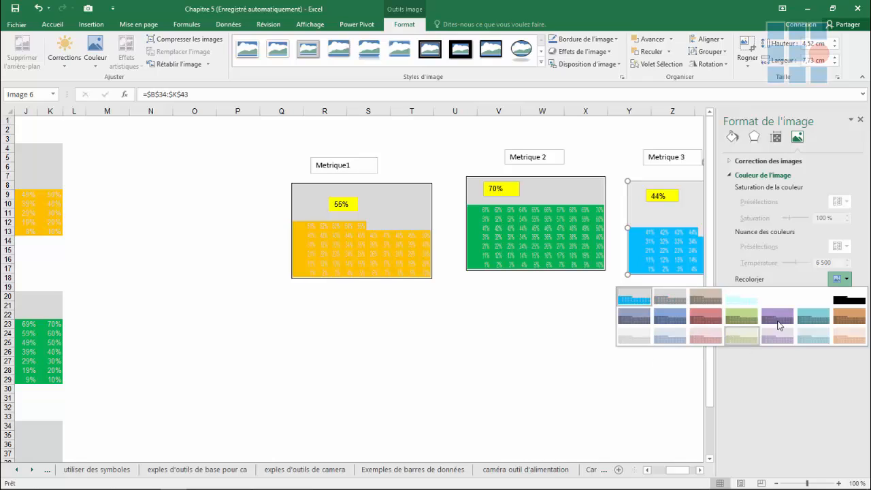
{"action": "left_click", "coordinate": [732, 136]}
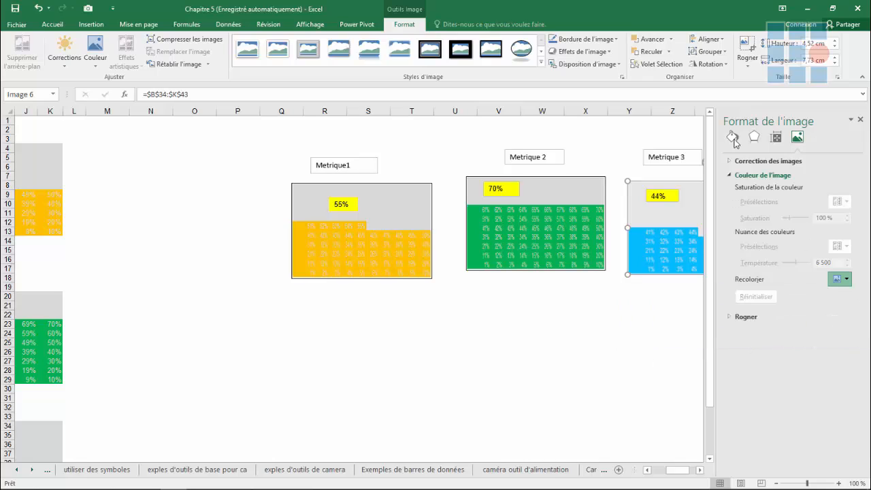
{"action": "left_click", "coordinate": [732, 137]}
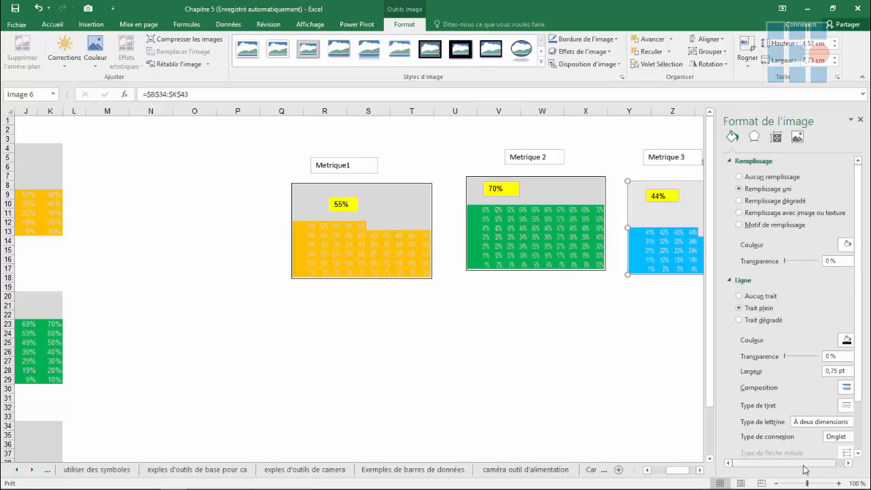
{"action": "left_click", "coordinate": [847, 462]}
{"action": "left_click", "coordinate": [478, 350]}
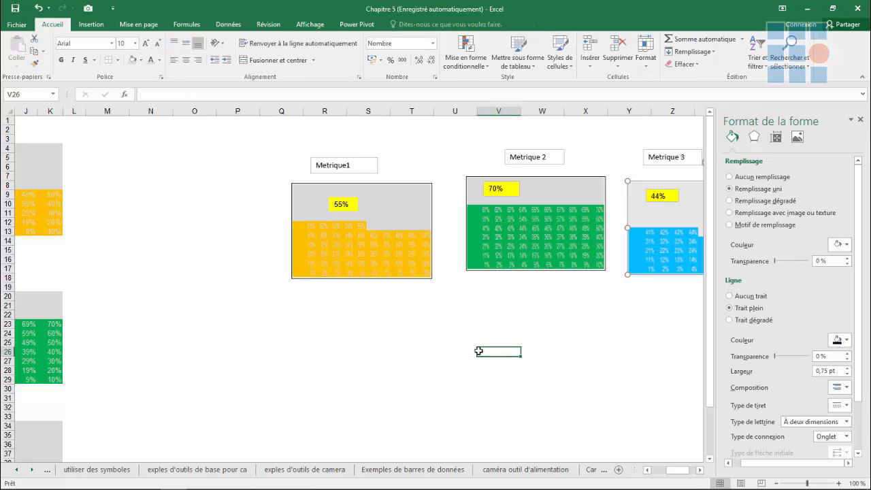